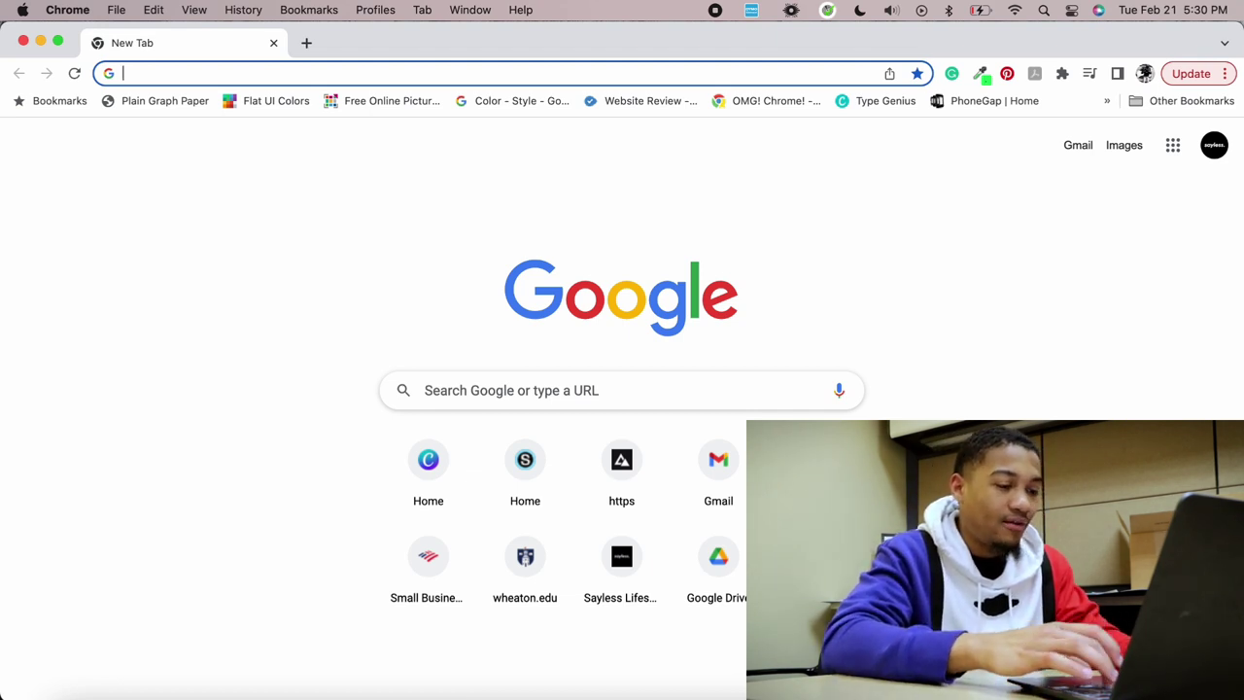
Go to ads.tiktok.com, enter the Sayless Lifestyle LLC Ads Manager account and open its campaign list.
{"action": "type", "text": "ads.tiktok.com"}
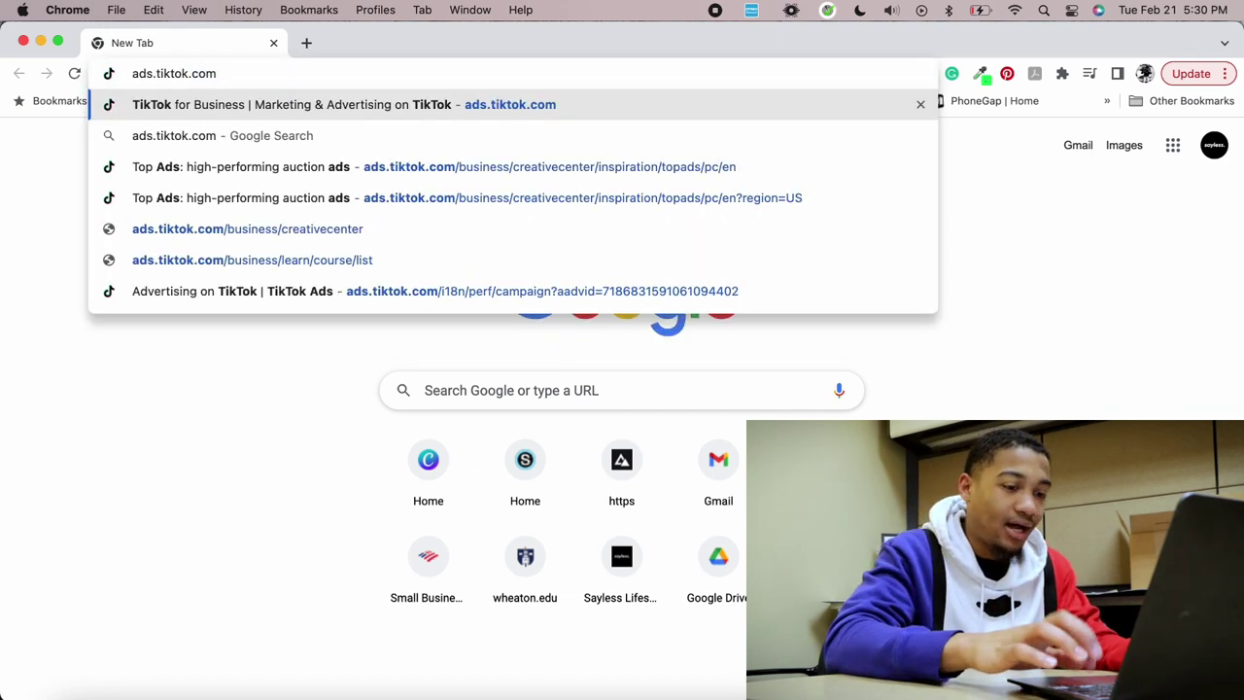
{"action": "key", "text": "Return"}
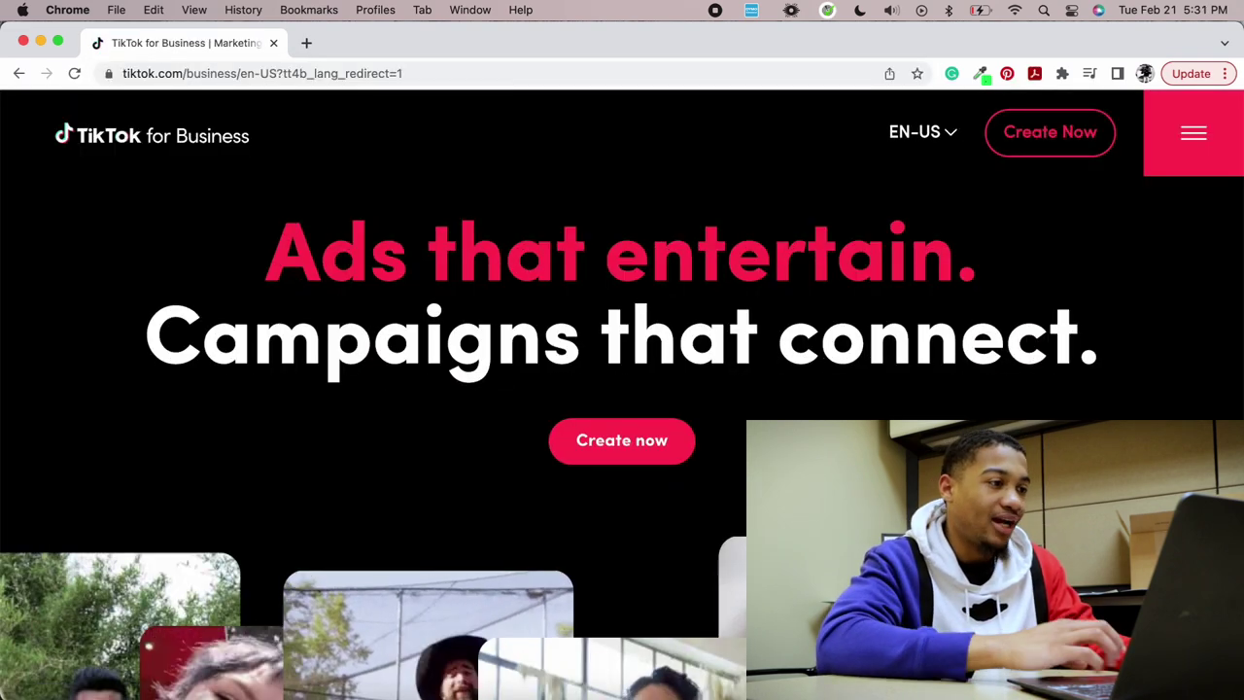
{"action": "left_click", "coordinate": [1031, 143]}
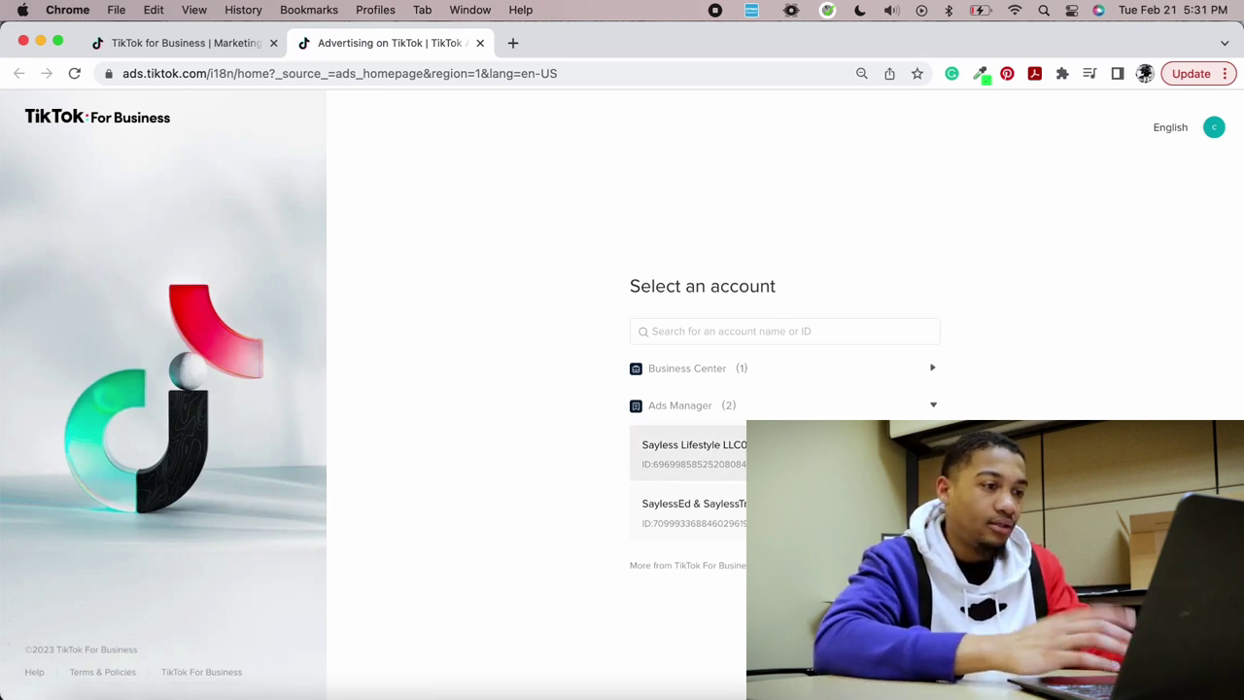
{"action": "left_click", "coordinate": [836, 453]}
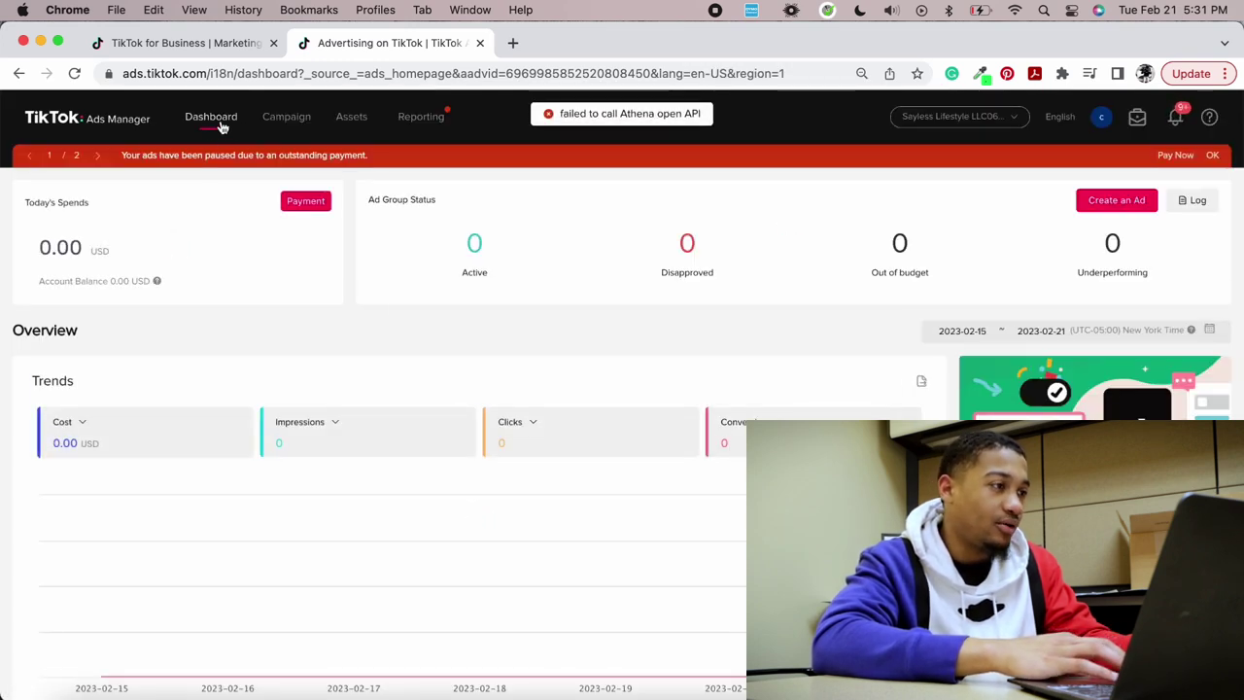
{"action": "left_click", "coordinate": [271, 120]}
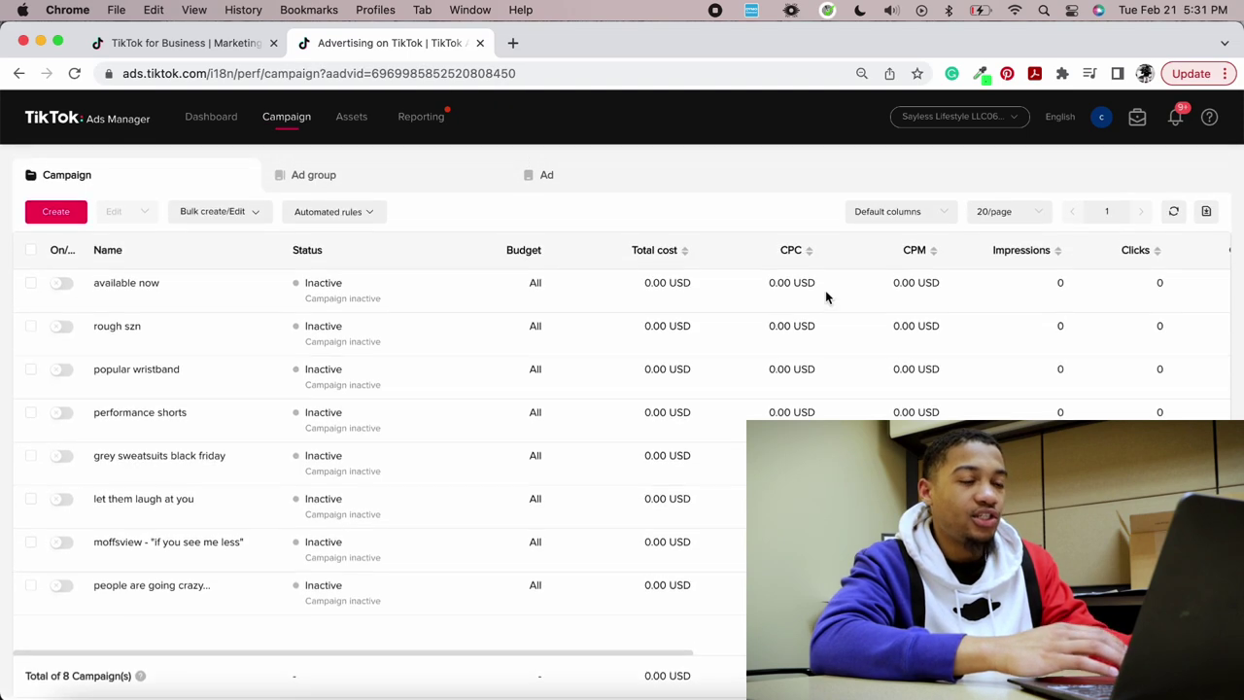
Look through the account's existing campaigns, ad groups and ads to see the three levels of the ad structure.
{"action": "scroll", "coordinate": [825, 297], "scroll_direction": "down", "scroll_amount": 1}
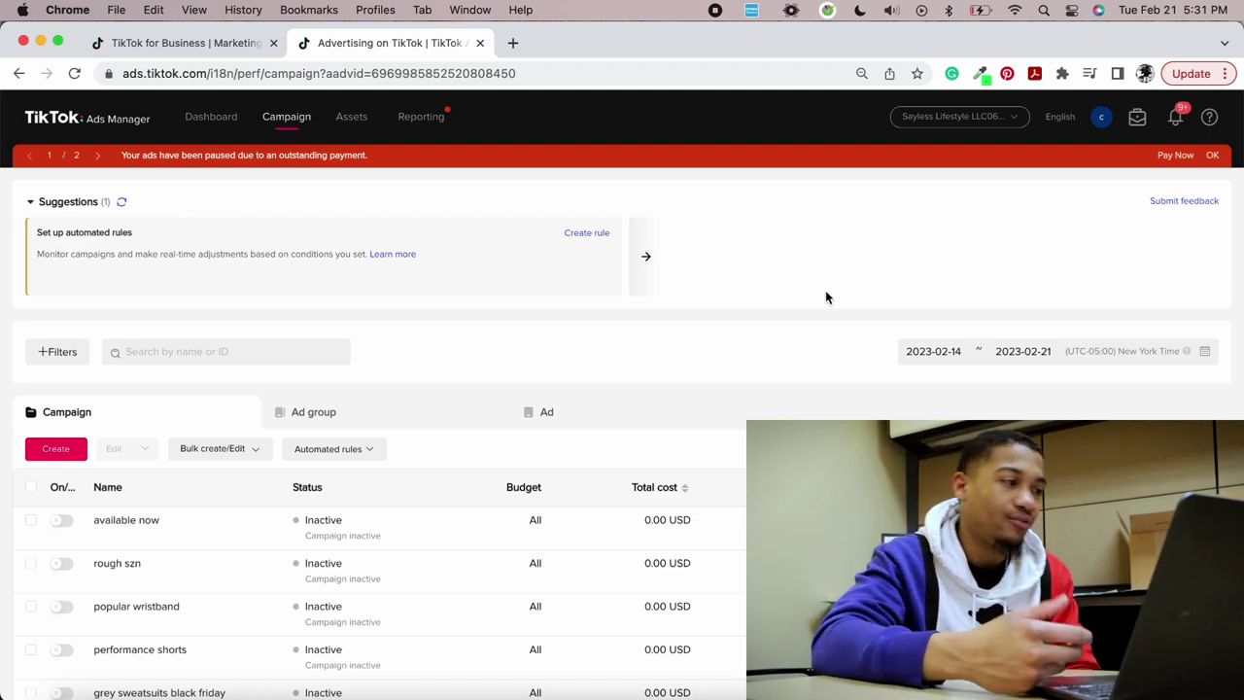
{"action": "scroll", "coordinate": [657, 343], "scroll_direction": "down", "scroll_amount": 1}
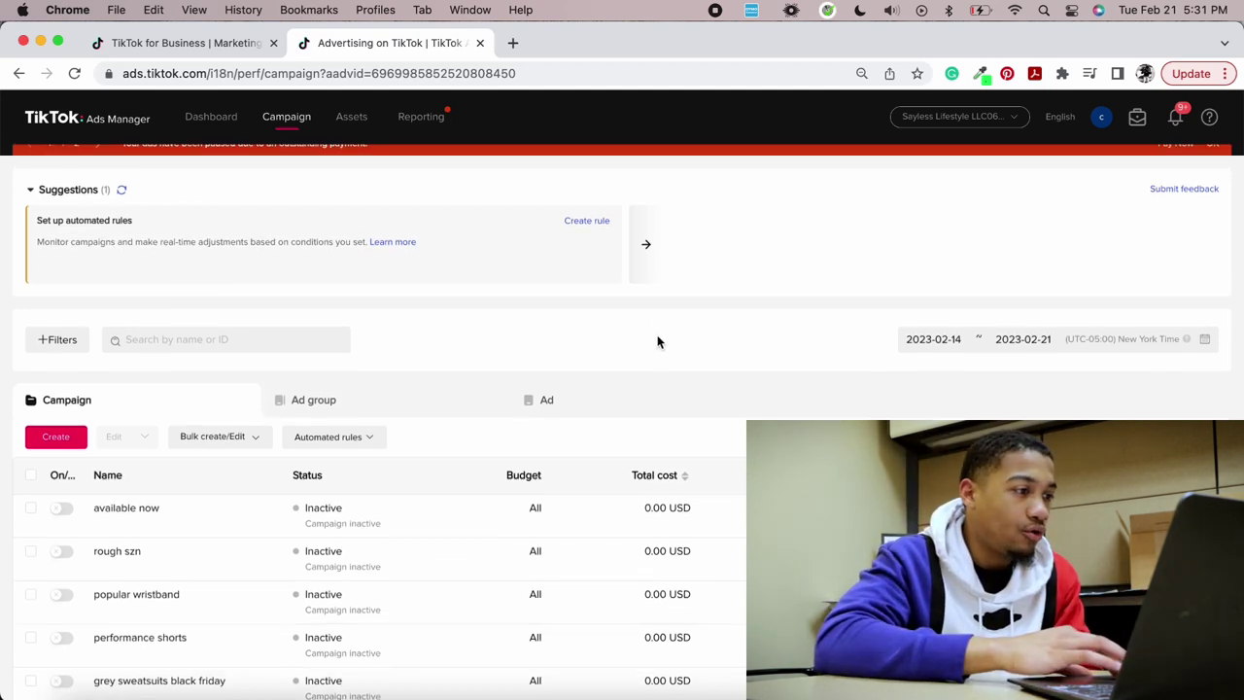
{"action": "scroll", "coordinate": [657, 342], "scroll_direction": "down", "scroll_amount": 2}
{"action": "scroll", "coordinate": [153, 317], "scroll_direction": "down", "scroll_amount": 2}
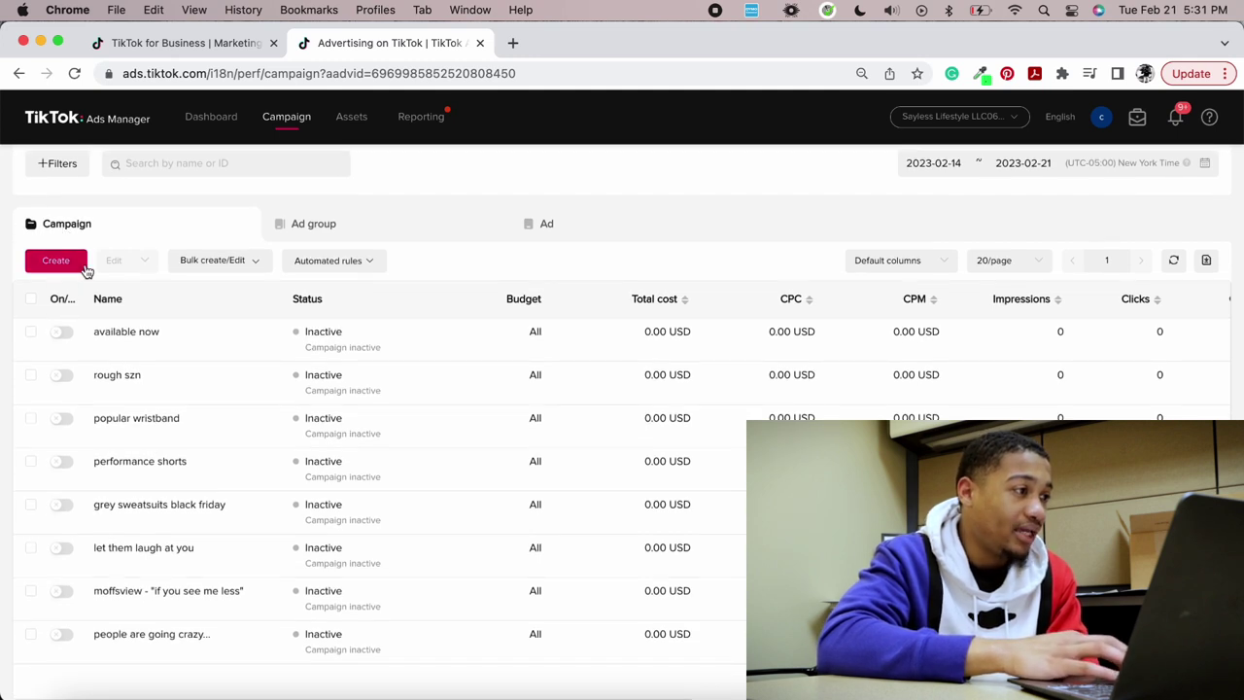
{"action": "left_click", "coordinate": [325, 223]}
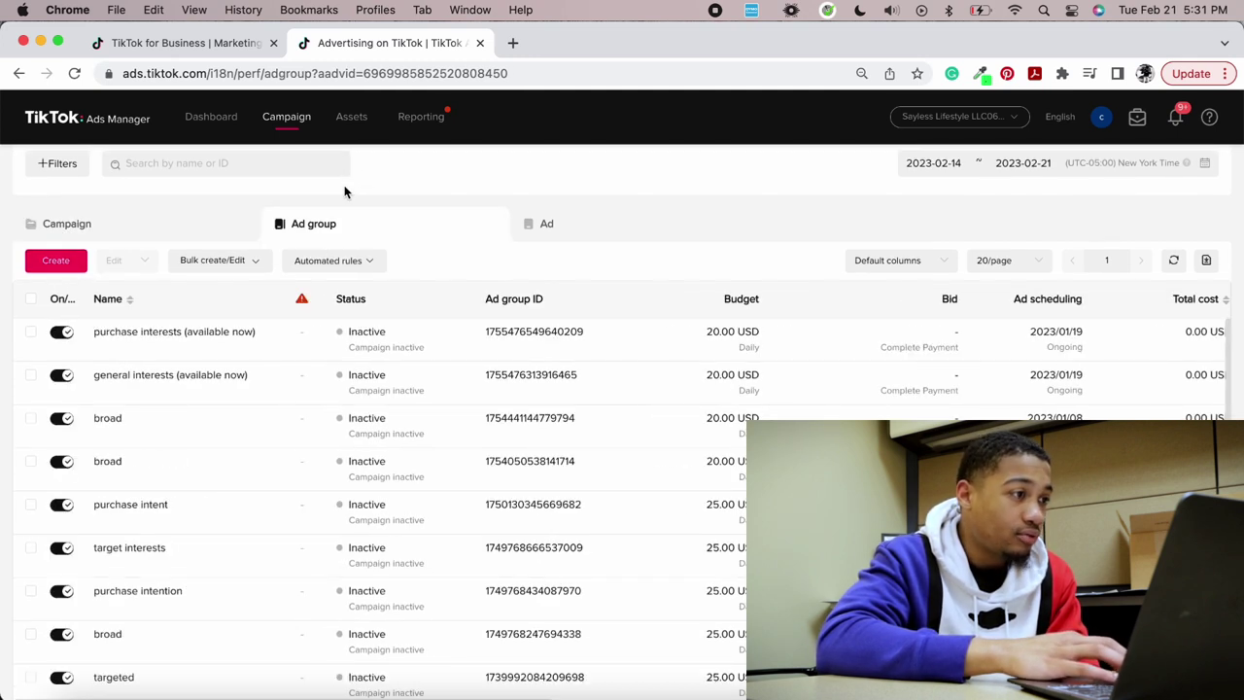
{"action": "left_click", "coordinate": [602, 230]}
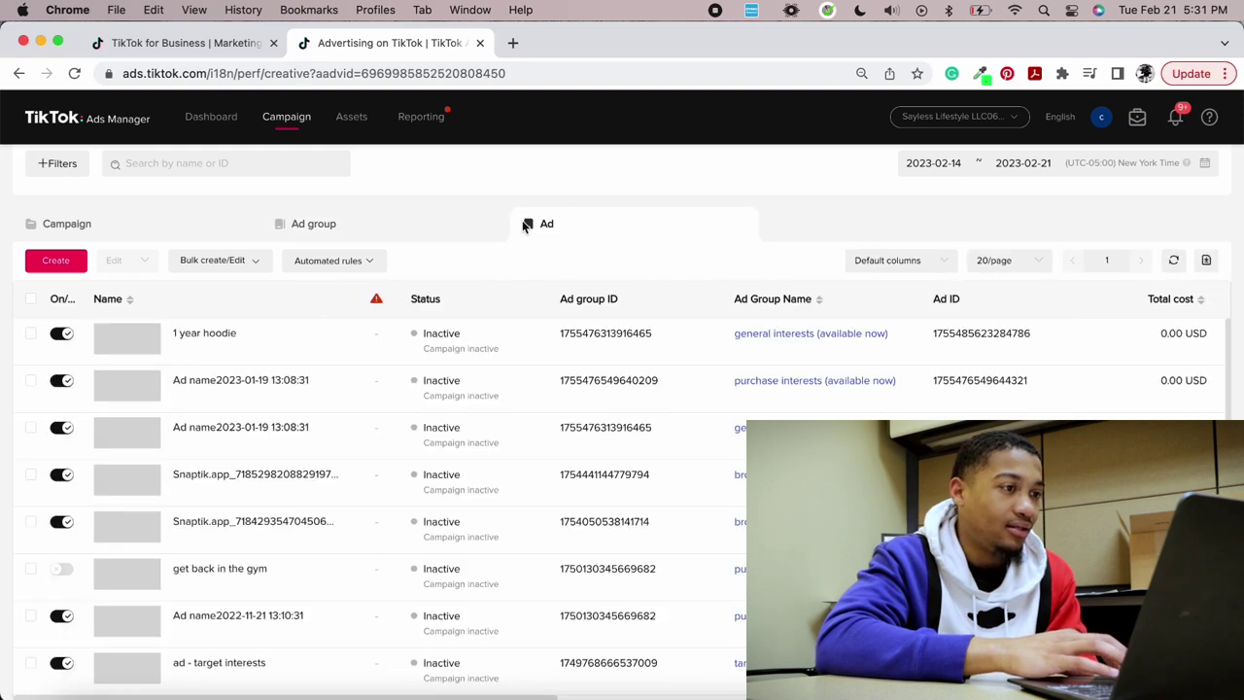
{"action": "left_click", "coordinate": [156, 240]}
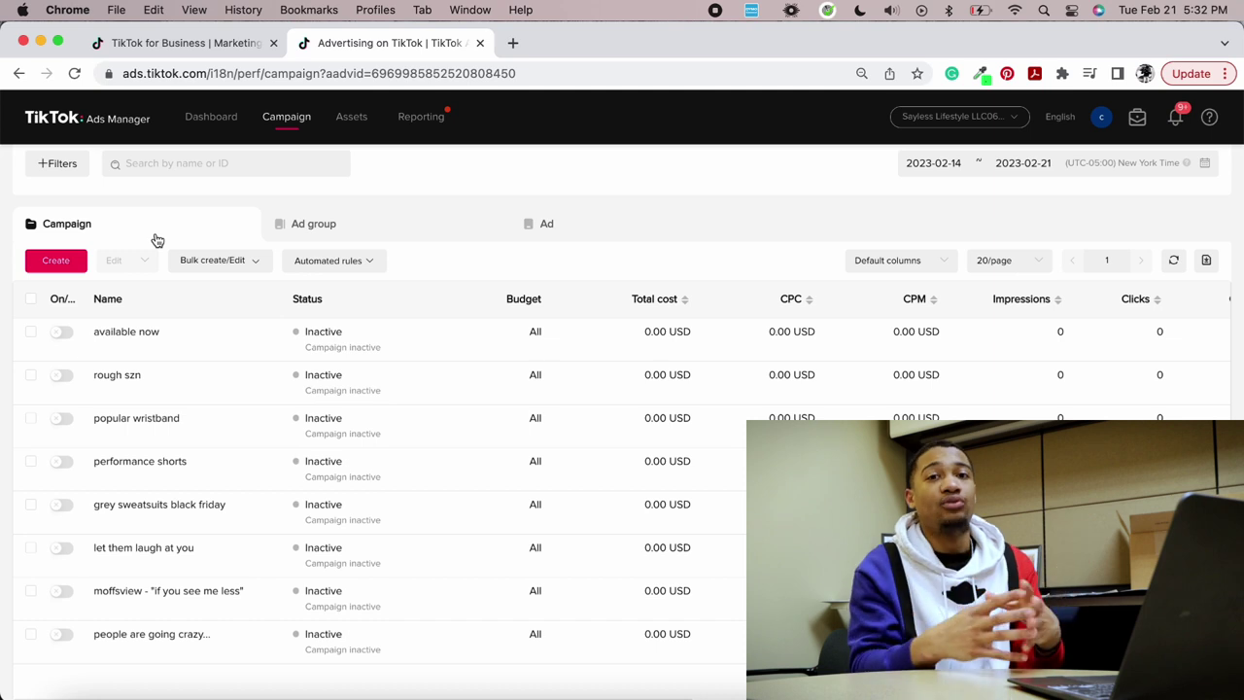
{"action": "left_click", "coordinate": [342, 233]}
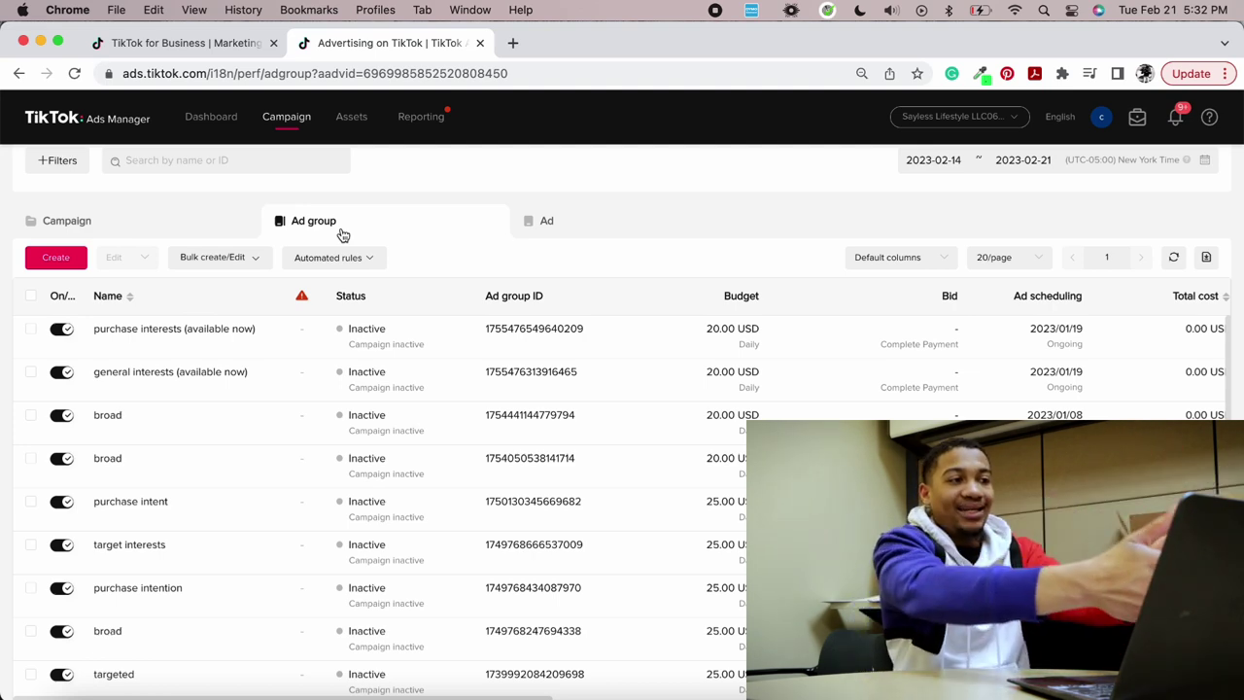
{"action": "left_click", "coordinate": [583, 223]}
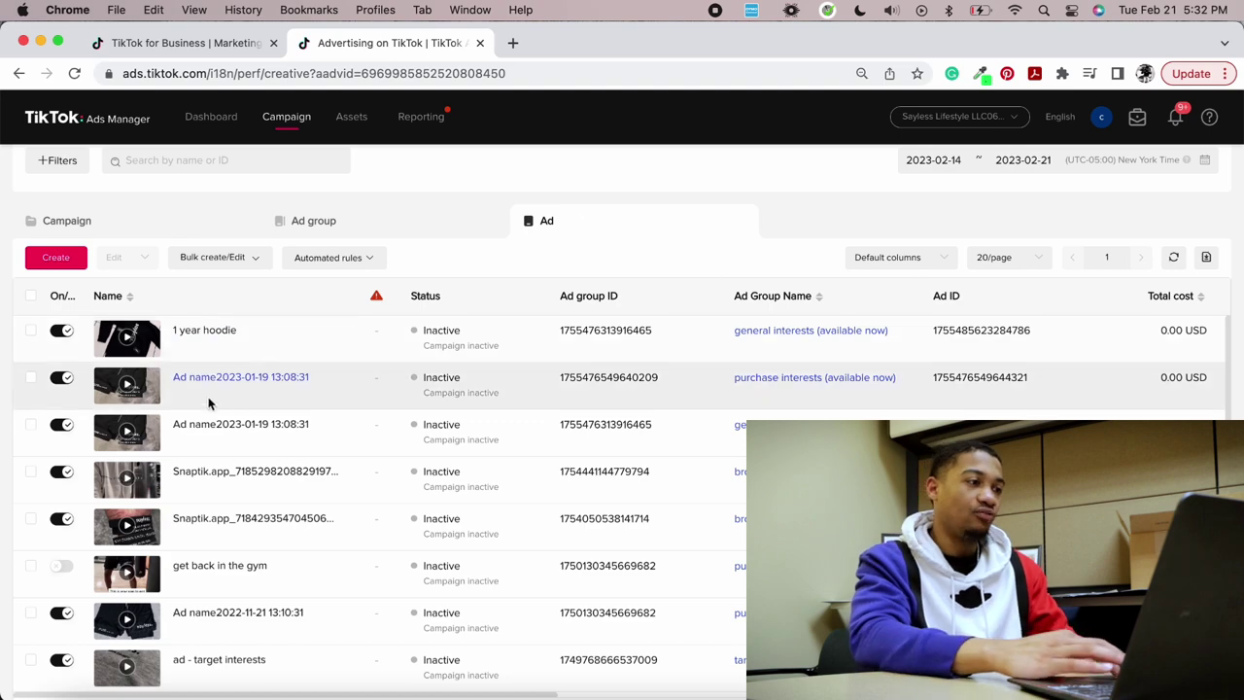
{"action": "scroll", "coordinate": [223, 408], "scroll_direction": "down", "scroll_amount": 1}
{"action": "scroll", "coordinate": [269, 418], "scroll_direction": "up", "scroll_amount": 5}
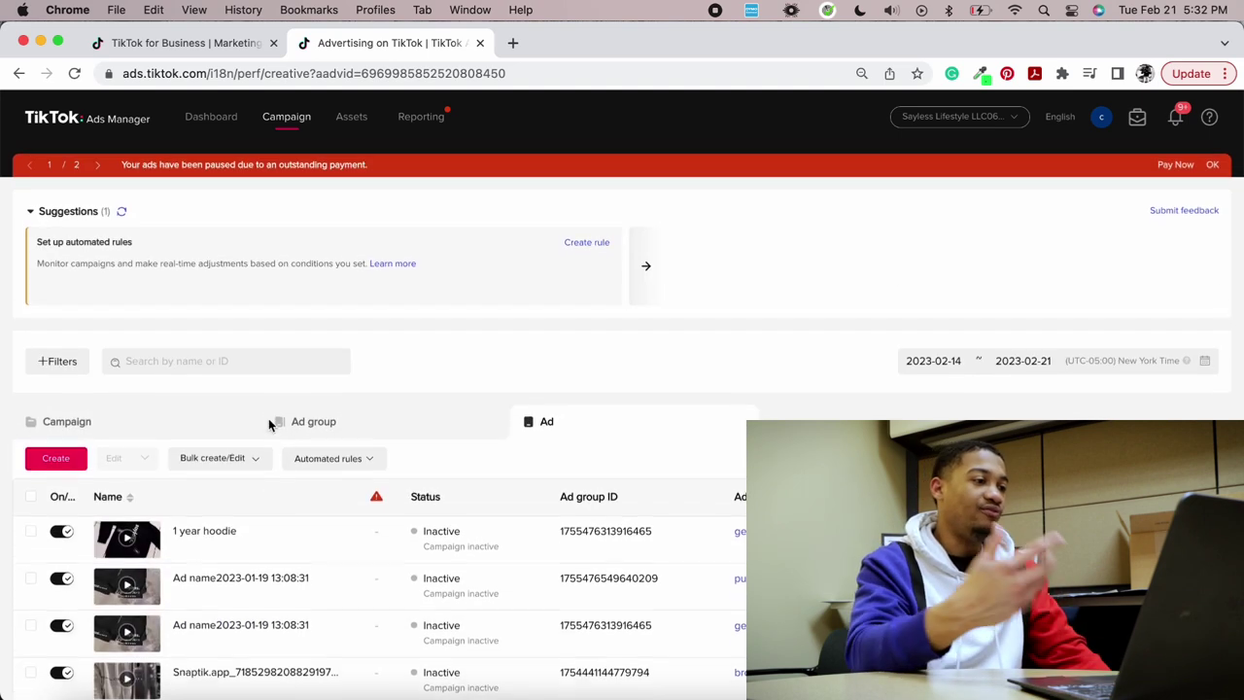
{"action": "left_click", "coordinate": [114, 419]}
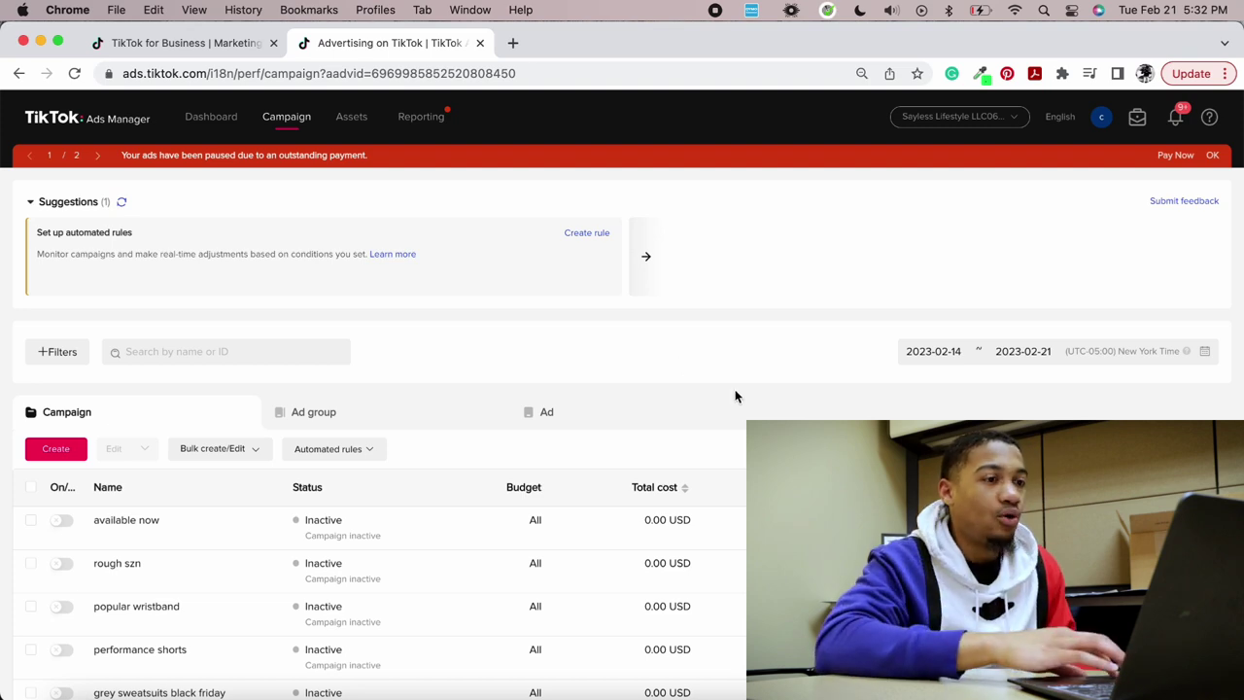
Start creating a new campaign and set the creation mode to Custom mode.
{"action": "scroll", "coordinate": [736, 397], "scroll_direction": "down", "scroll_amount": 3}
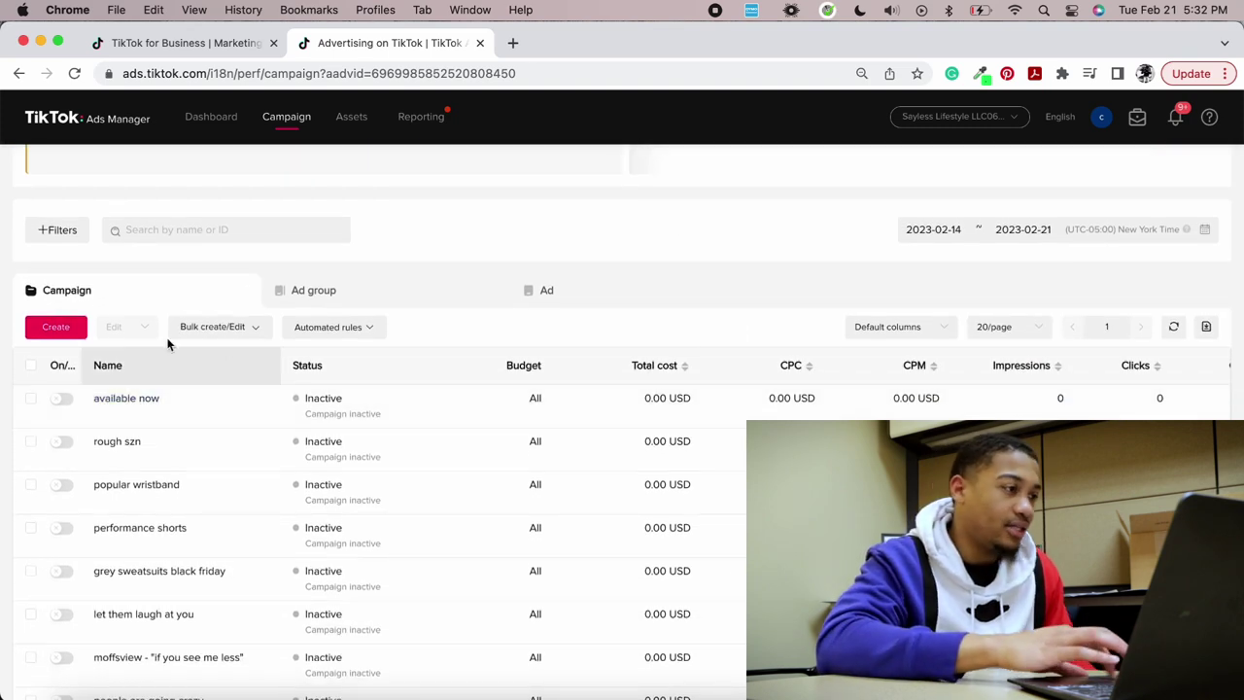
{"action": "left_click", "coordinate": [71, 325]}
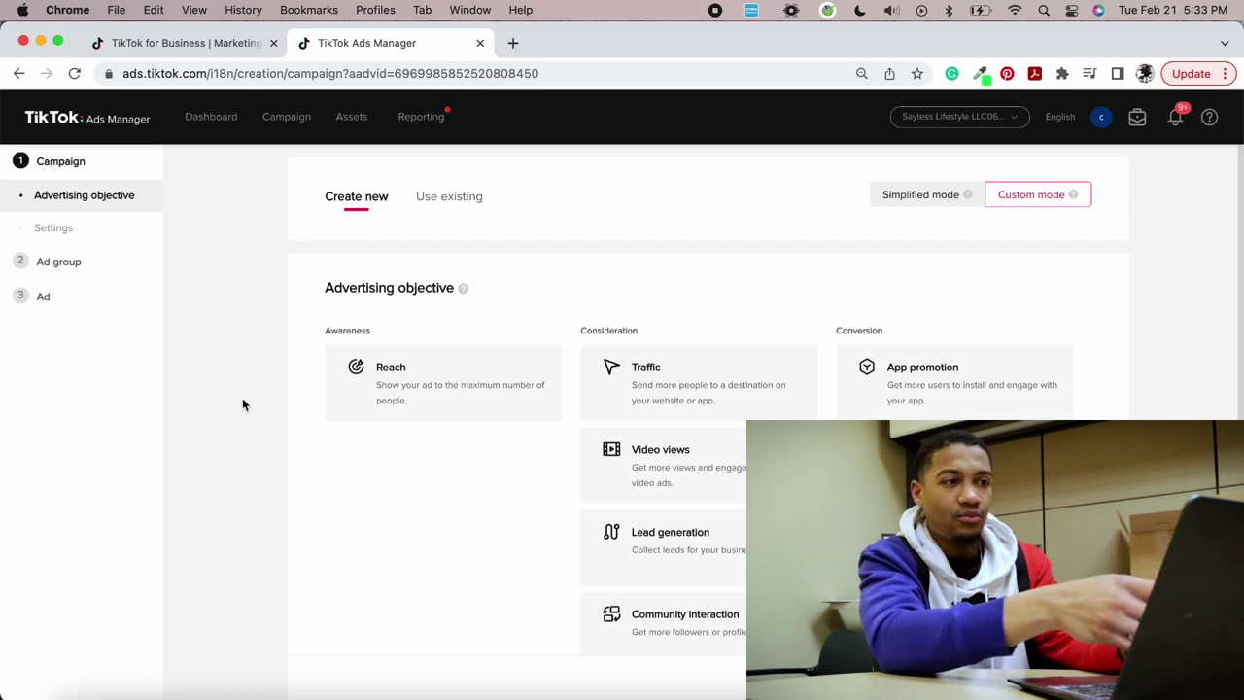
{"action": "left_click", "coordinate": [891, 194]}
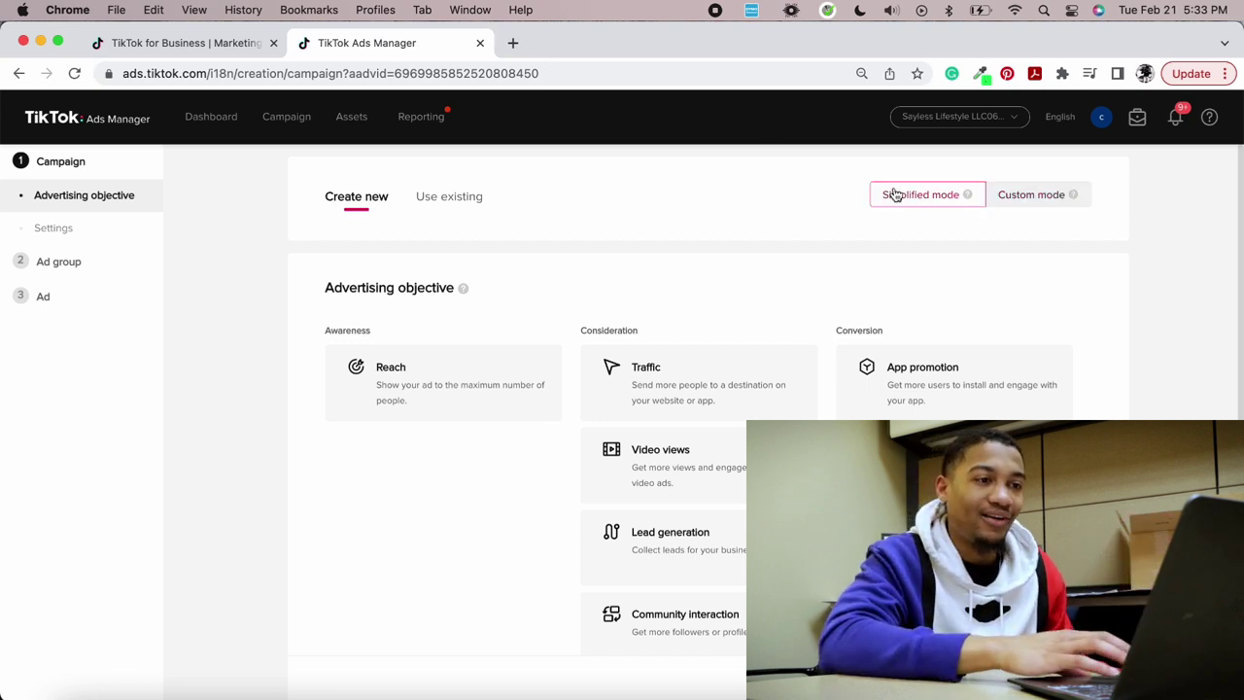
{"action": "left_click", "coordinate": [1012, 198]}
{"action": "left_click", "coordinate": [583, 301]}
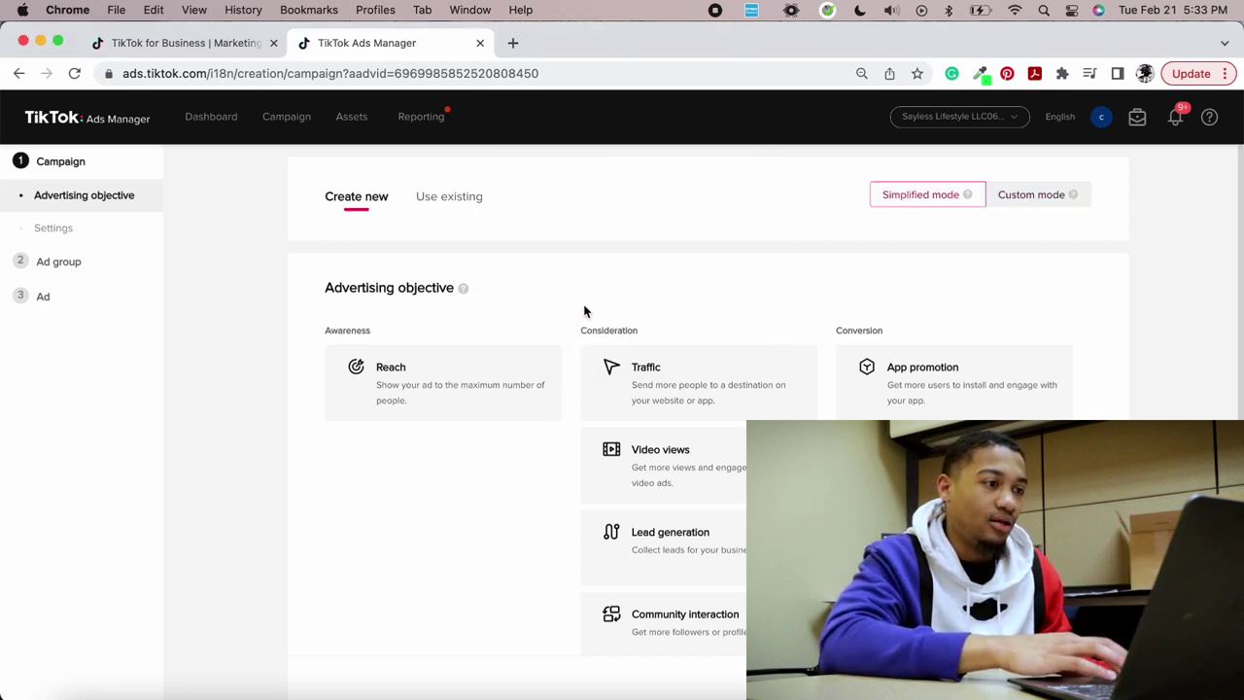
{"action": "left_click", "coordinate": [1016, 202]}
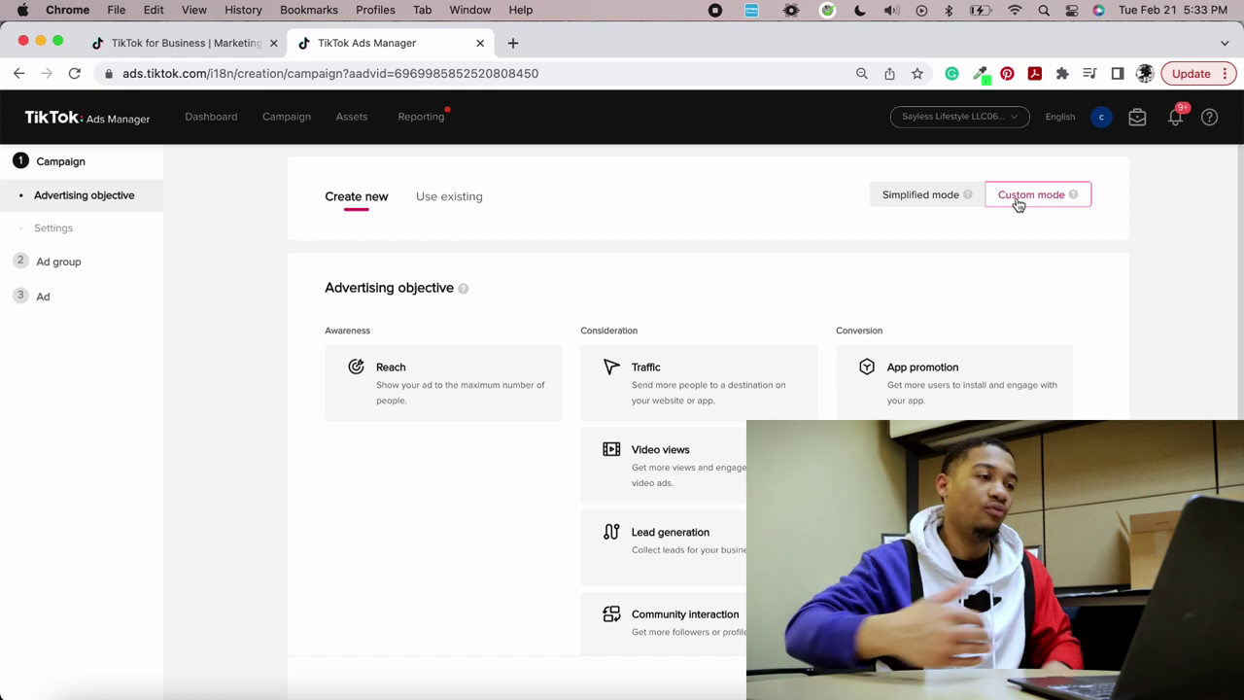
Review the advertising objectives and choose Traffic for the new campaign.
{"action": "scroll", "coordinate": [443, 272], "scroll_direction": "down", "scroll_amount": 1}
{"action": "scroll", "coordinate": [443, 274], "scroll_direction": "up", "scroll_amount": 1}
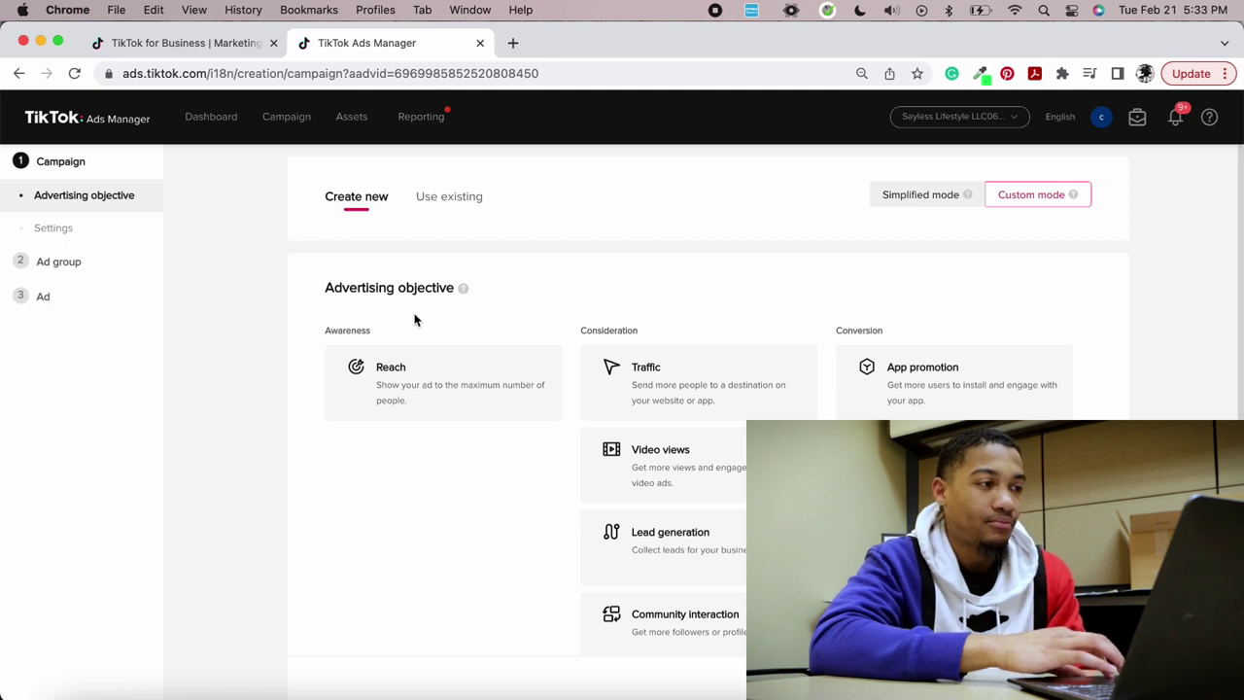
{"action": "scroll", "coordinate": [410, 315], "scroll_direction": "down", "scroll_amount": 1}
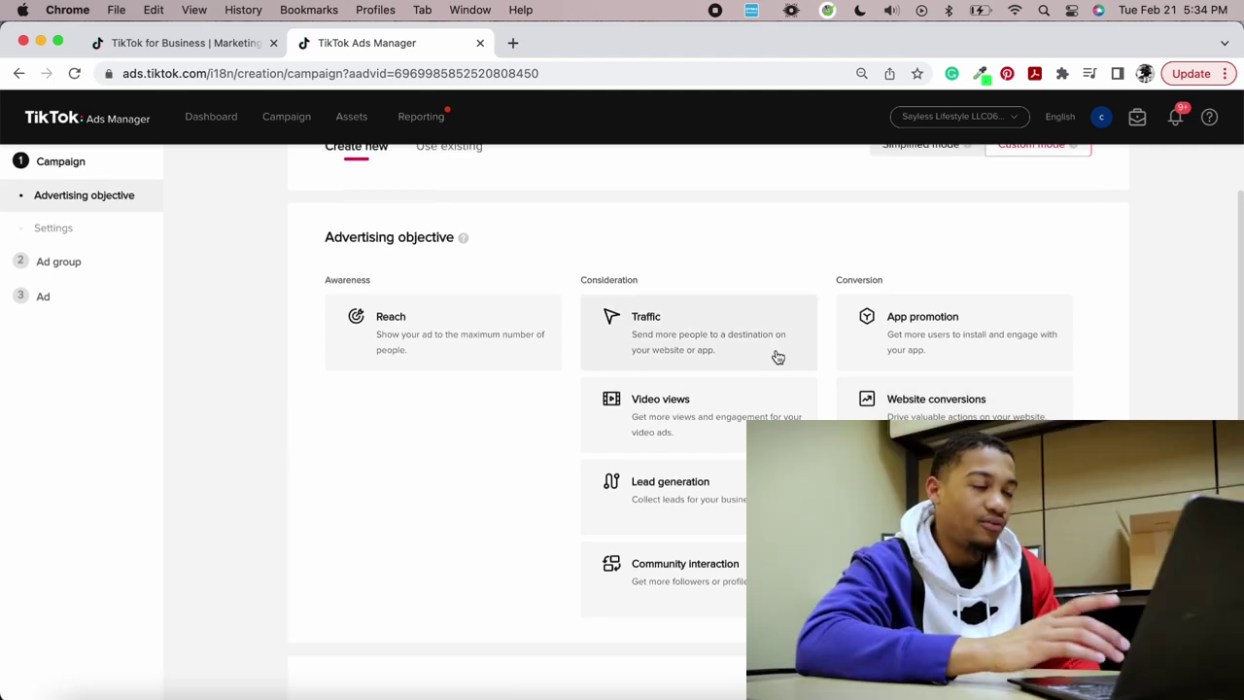
{"action": "left_click", "coordinate": [746, 335]}
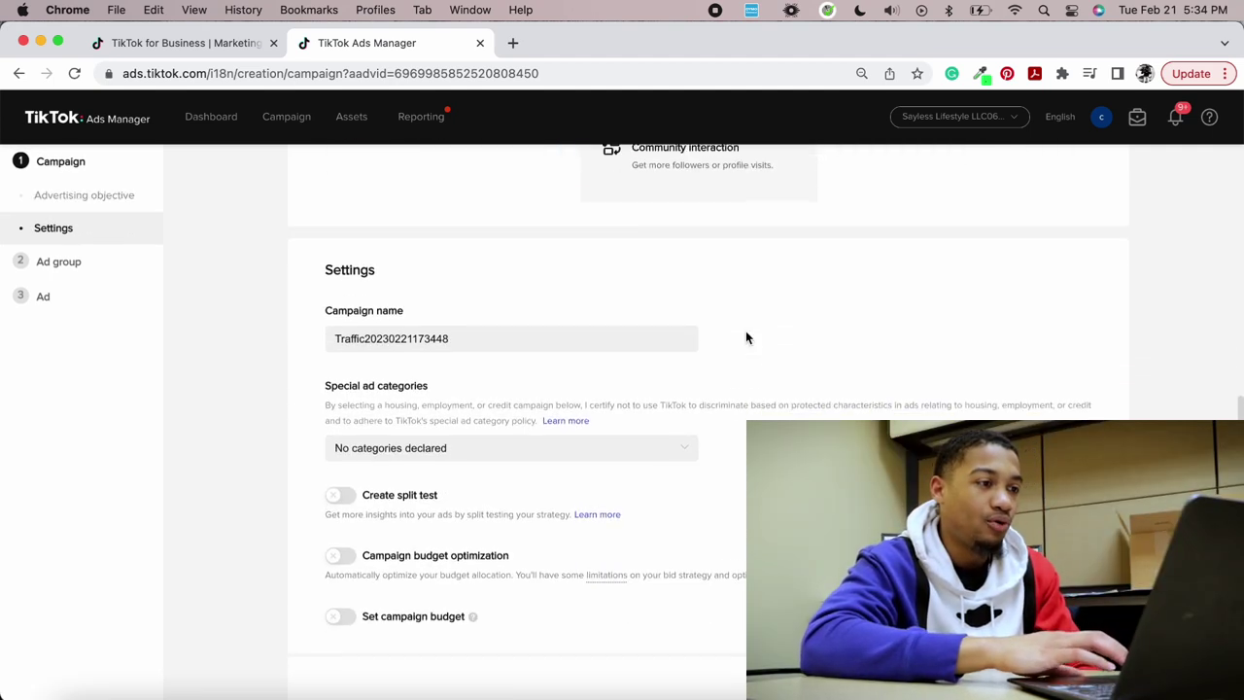
Name the campaign "tshirt" and continue to the ad group settings.
{"action": "triple_click", "coordinate": [428, 328]}
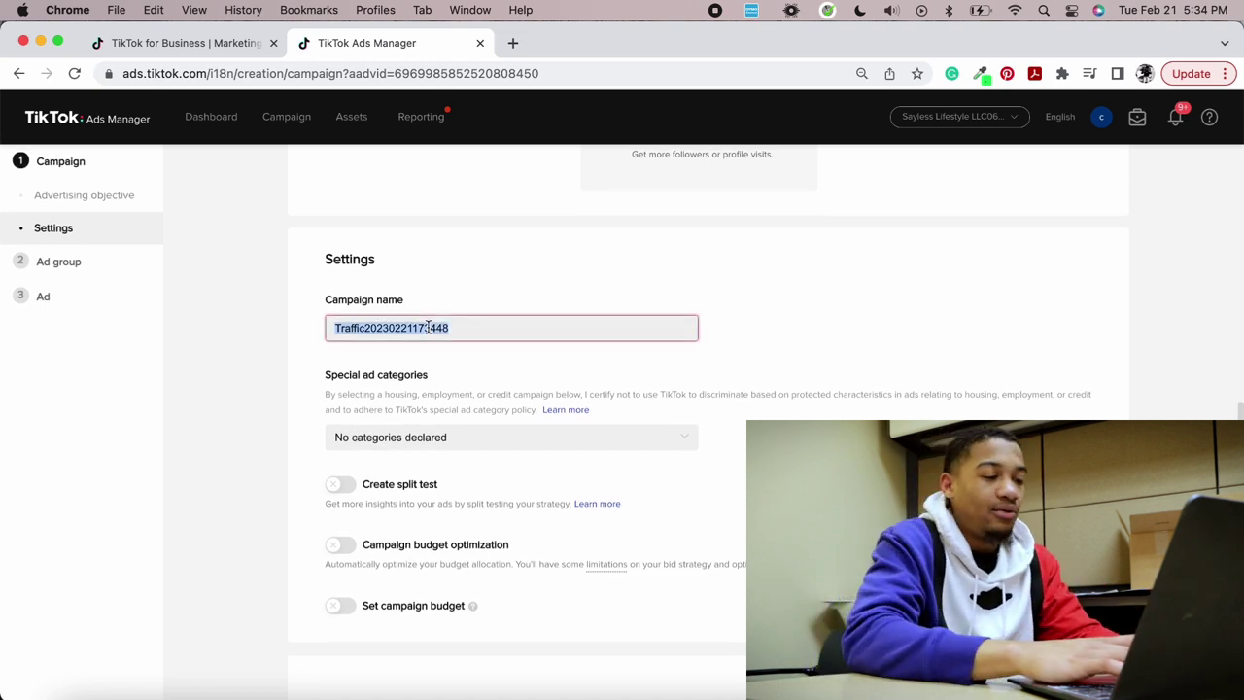
{"action": "type", "text": "tshirt"}
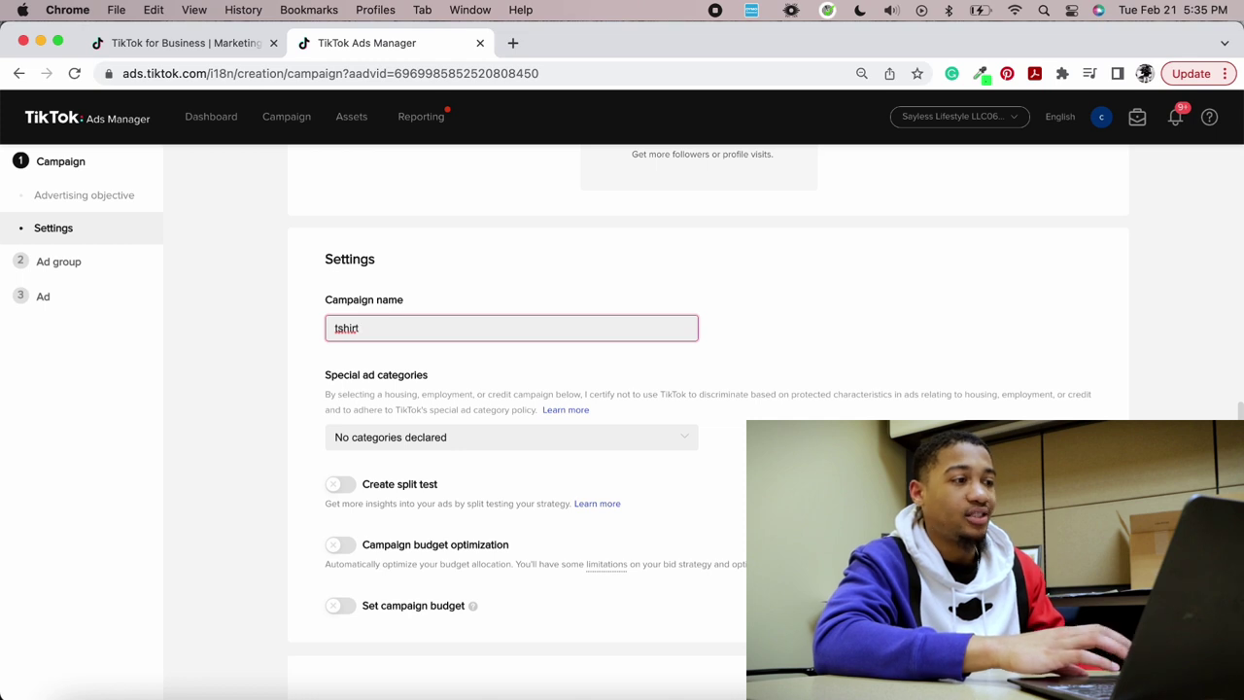
{"action": "key", "text": "Tab"}
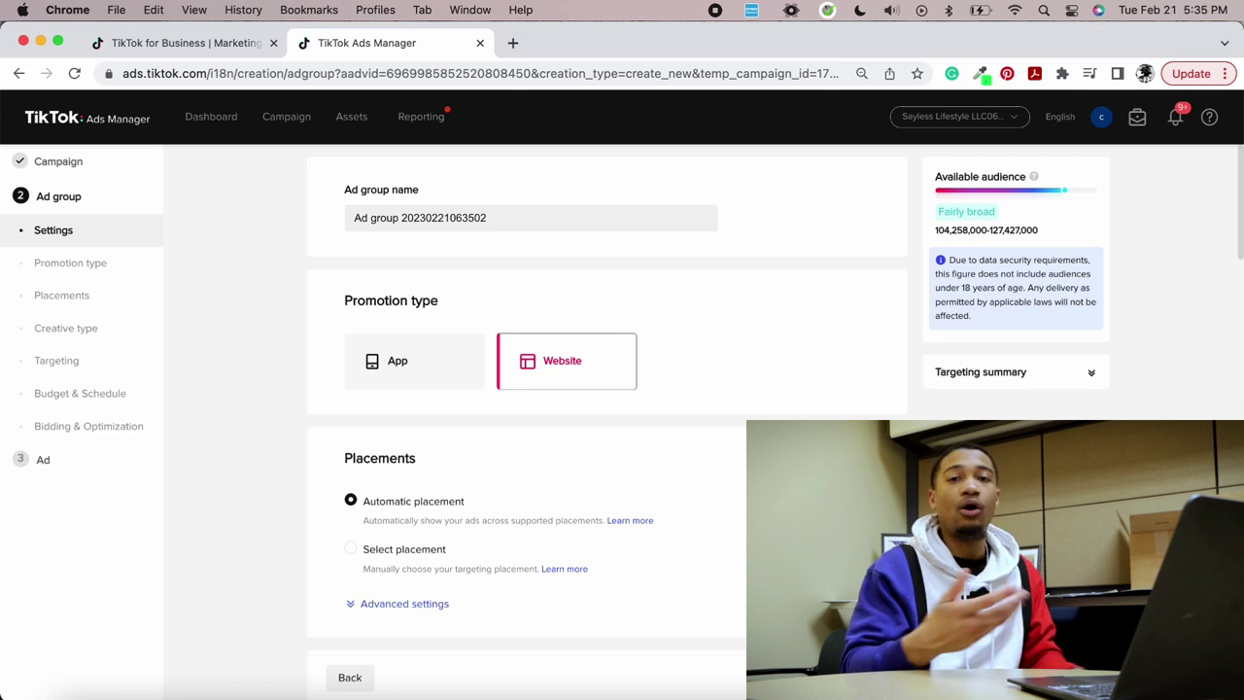
Replace the default ad group name with "finance".
{"action": "left_click", "coordinate": [395, 216]}
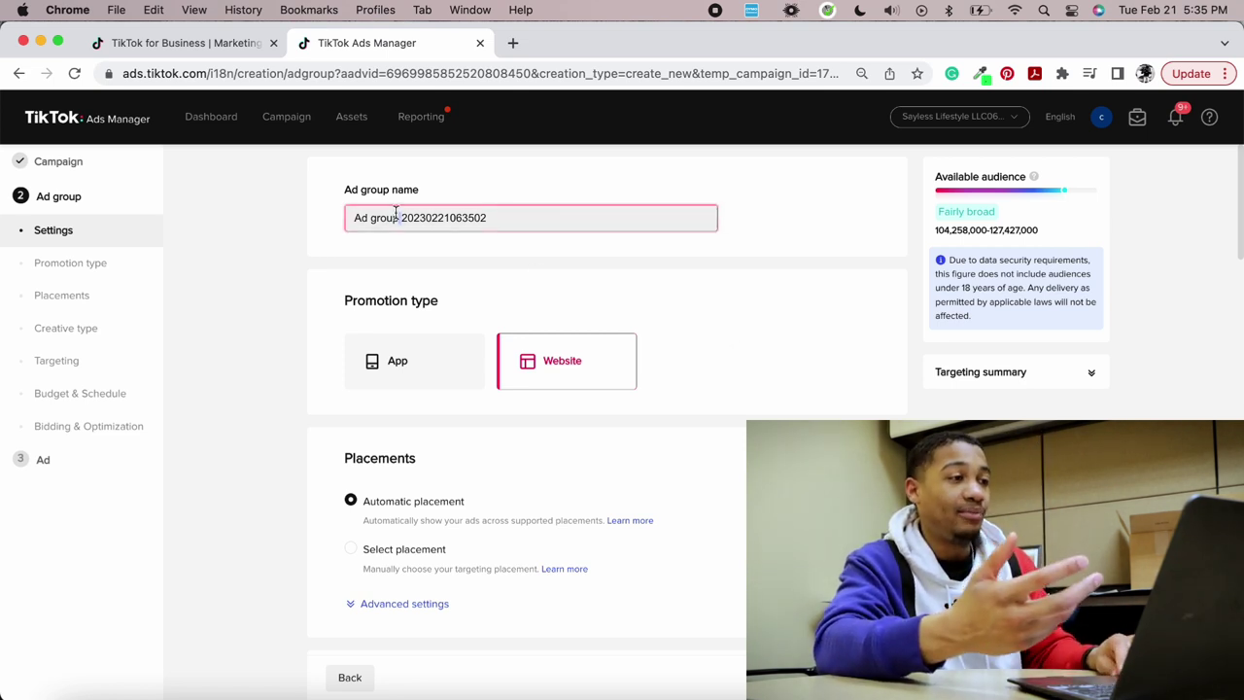
{"action": "triple_click", "coordinate": [396, 216]}
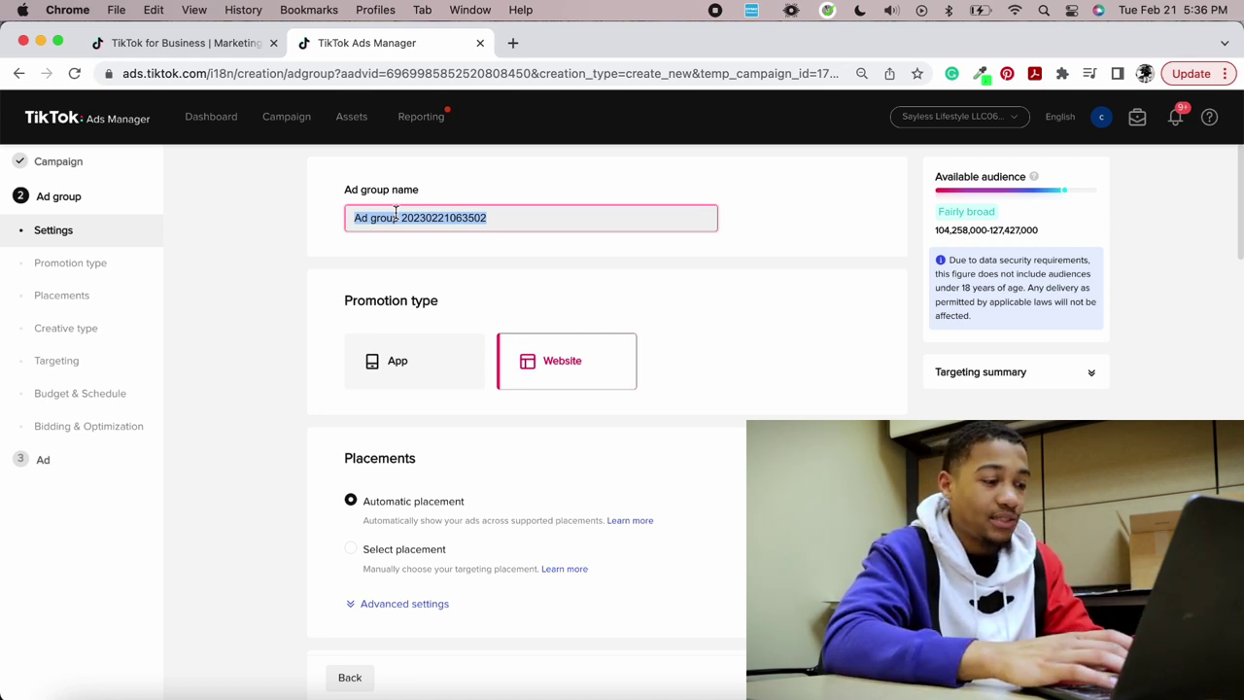
{"action": "type", "text": "finance"}
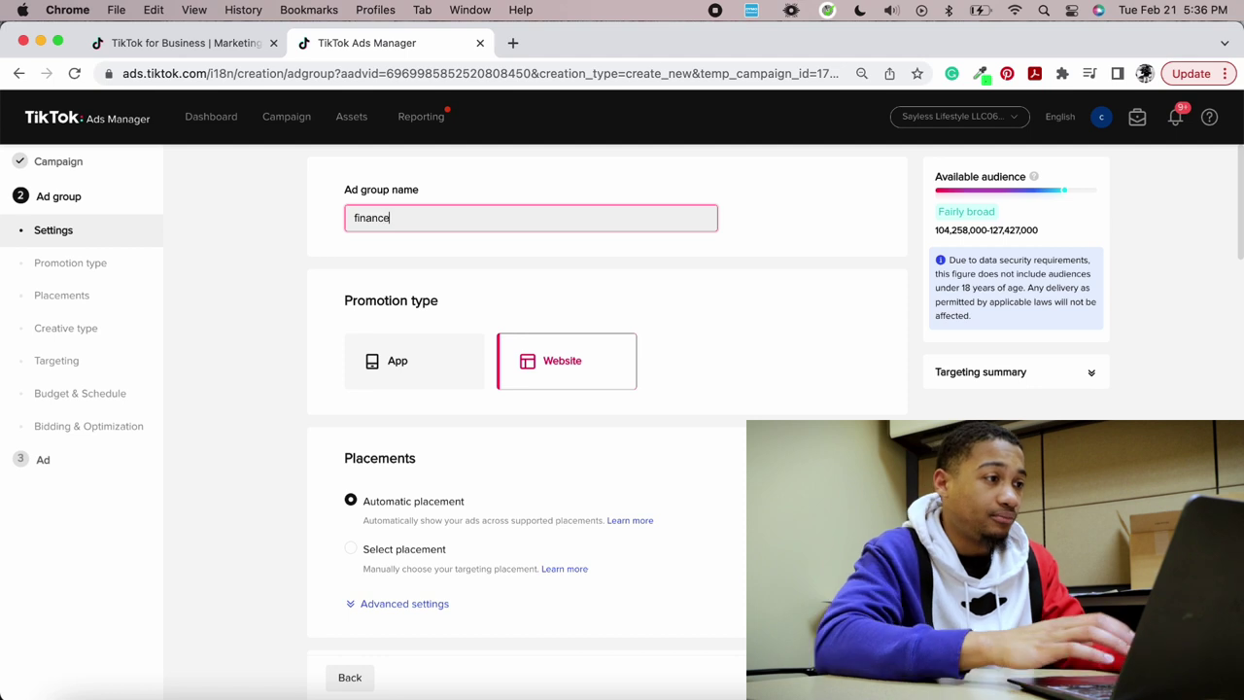
{"action": "left_click", "coordinate": [680, 301]}
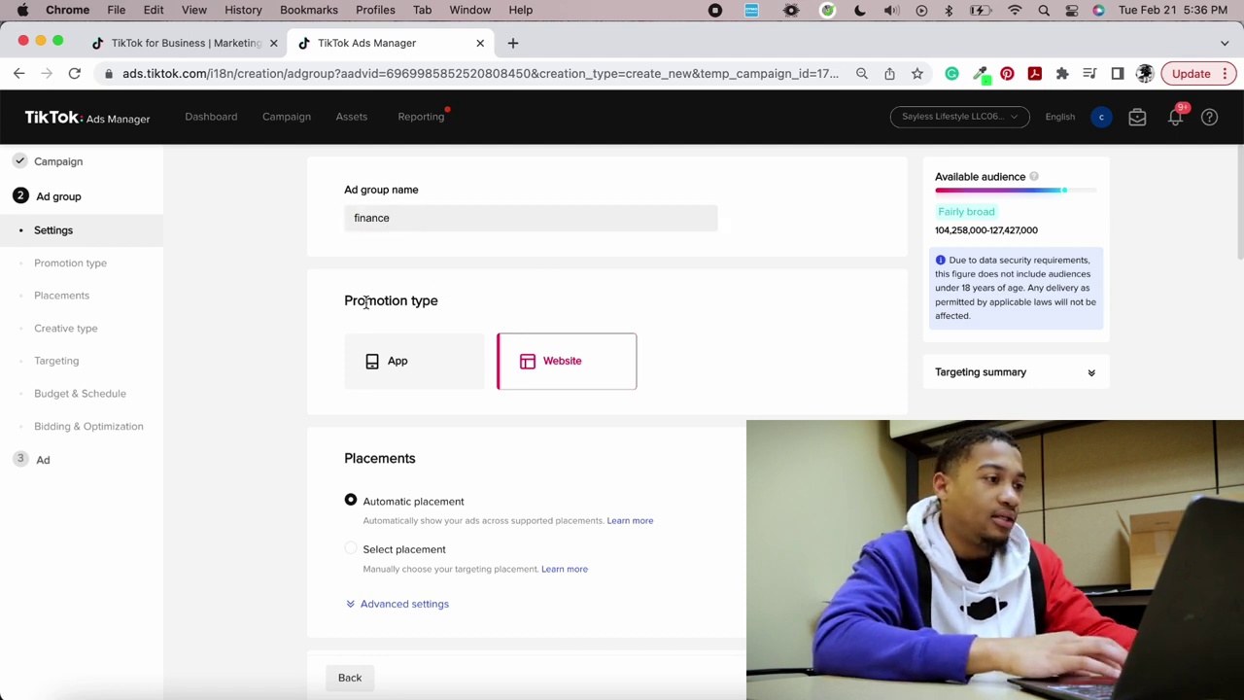
Switch the ad group to manually selected placements and exclude Pangle, keeping only TikTok.
{"action": "scroll", "coordinate": [588, 385], "scroll_direction": "down", "scroll_amount": 1}
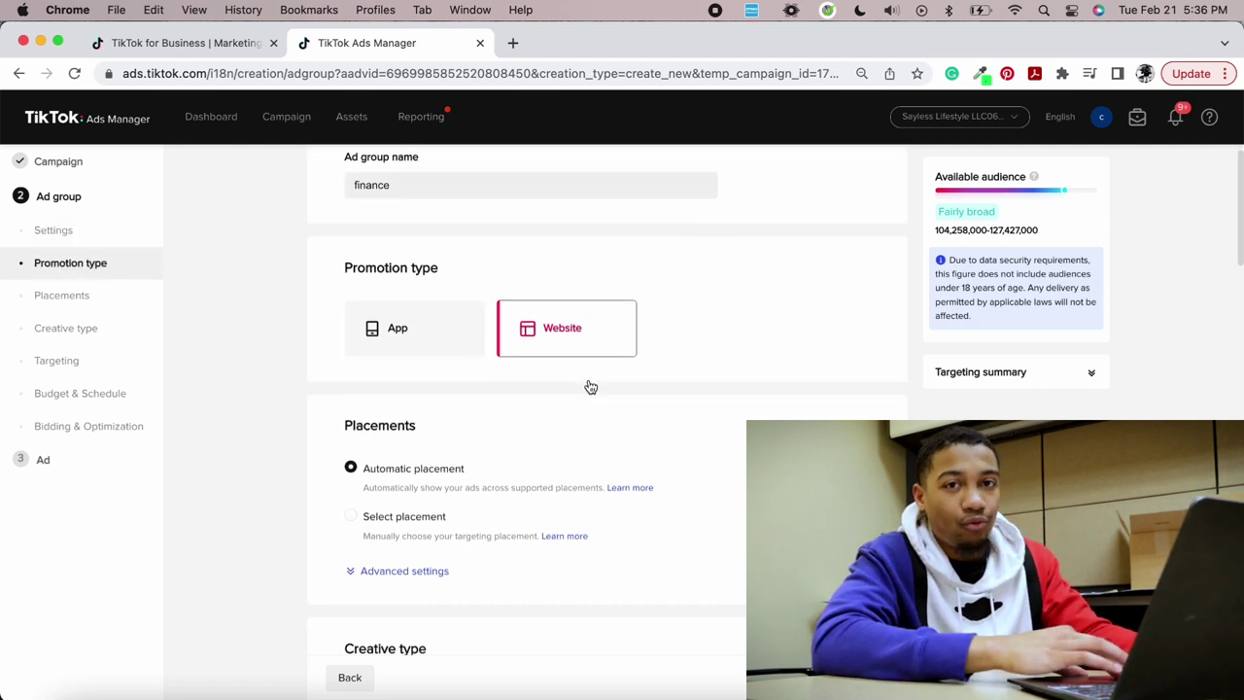
{"action": "scroll", "coordinate": [520, 360], "scroll_direction": "down", "scroll_amount": 3}
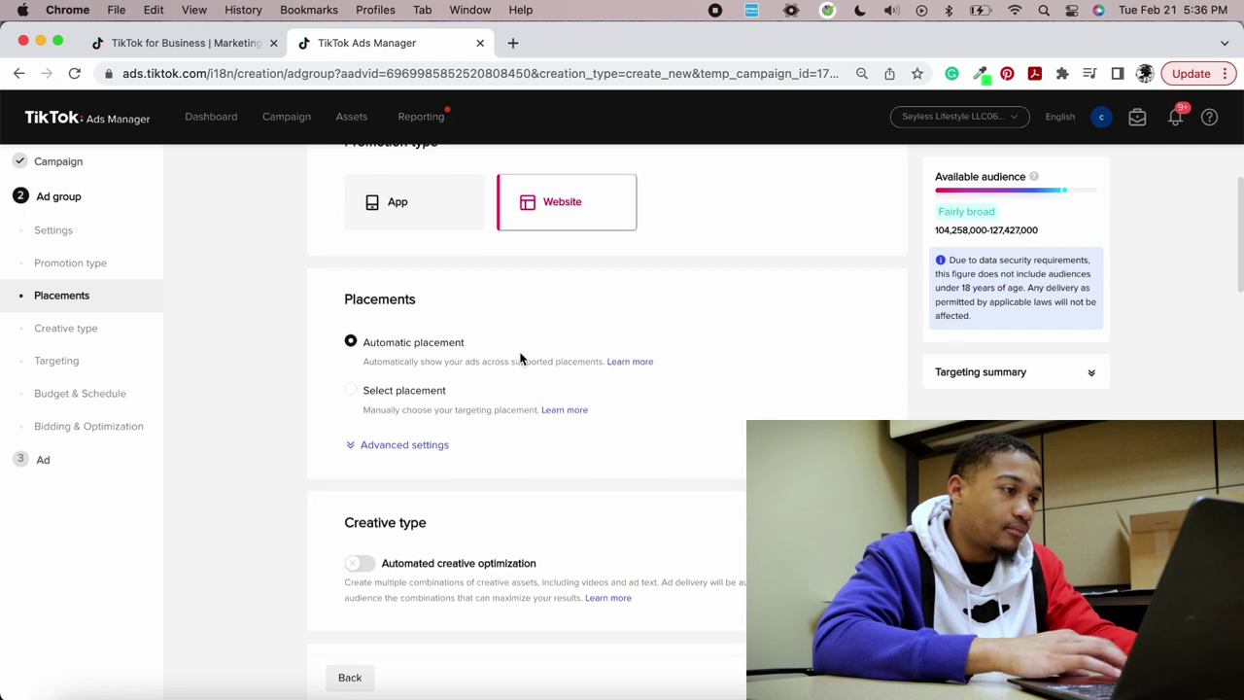
{"action": "left_click", "coordinate": [411, 382]}
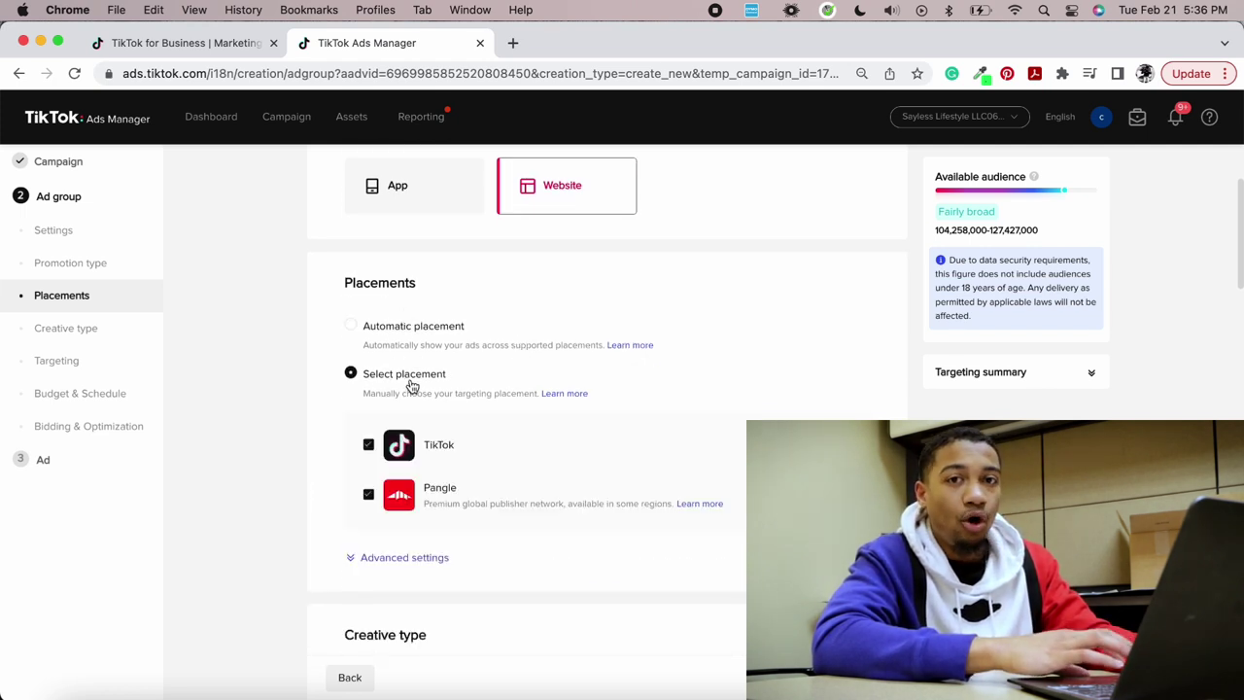
{"action": "left_click", "coordinate": [416, 329]}
{"action": "left_click", "coordinate": [416, 378]}
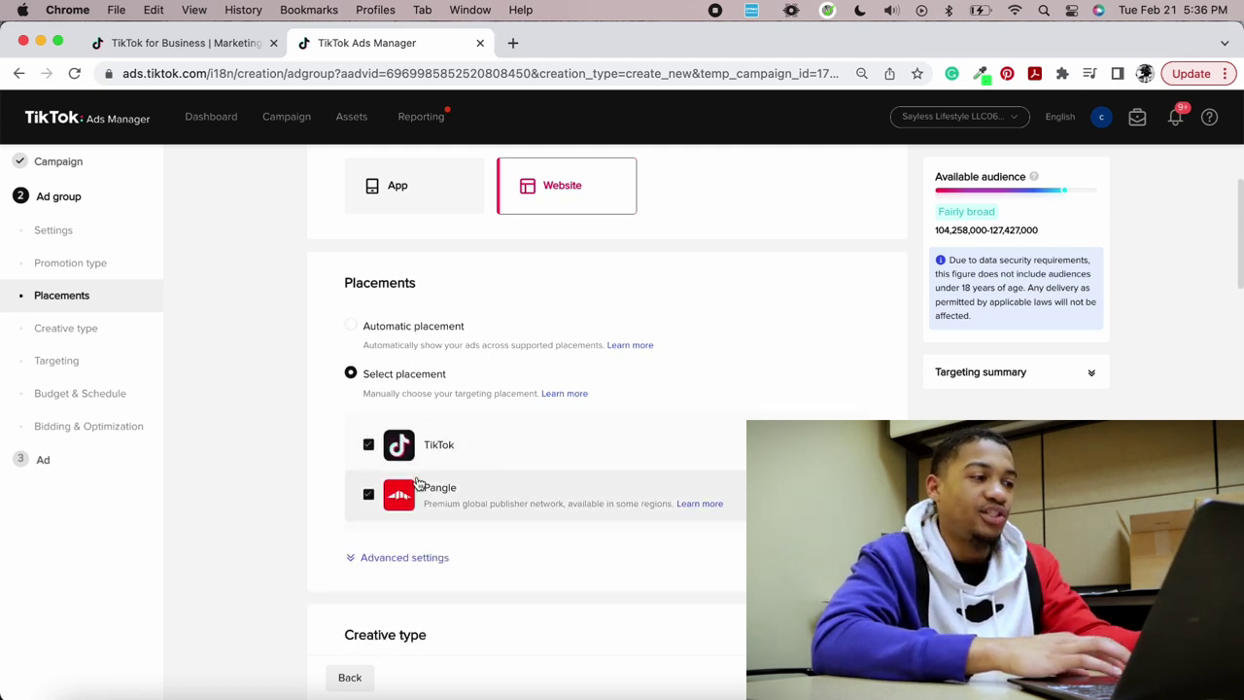
{"action": "left_click", "coordinate": [370, 497]}
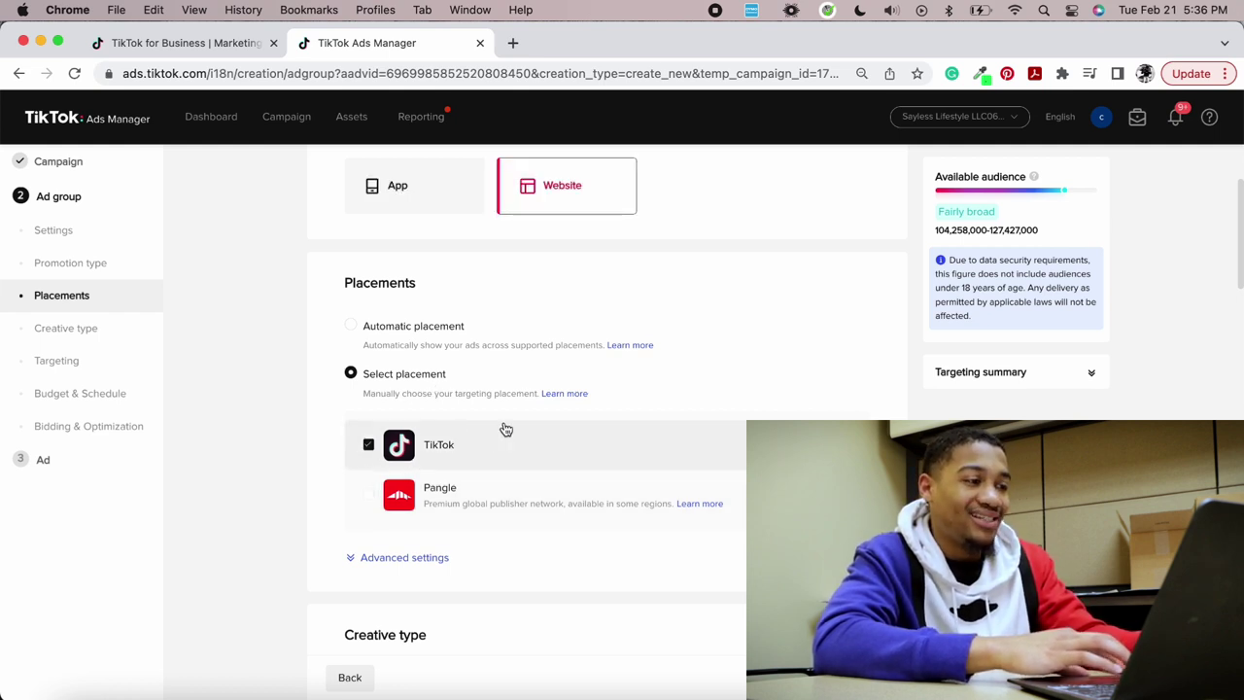
Compare the automatic targeting mode with custom targeting and leave custom targeting selected for the ad group.
{"action": "scroll", "coordinate": [568, 434], "scroll_direction": "down", "scroll_amount": 2}
{"action": "scroll", "coordinate": [459, 389], "scroll_direction": "down", "scroll_amount": 5}
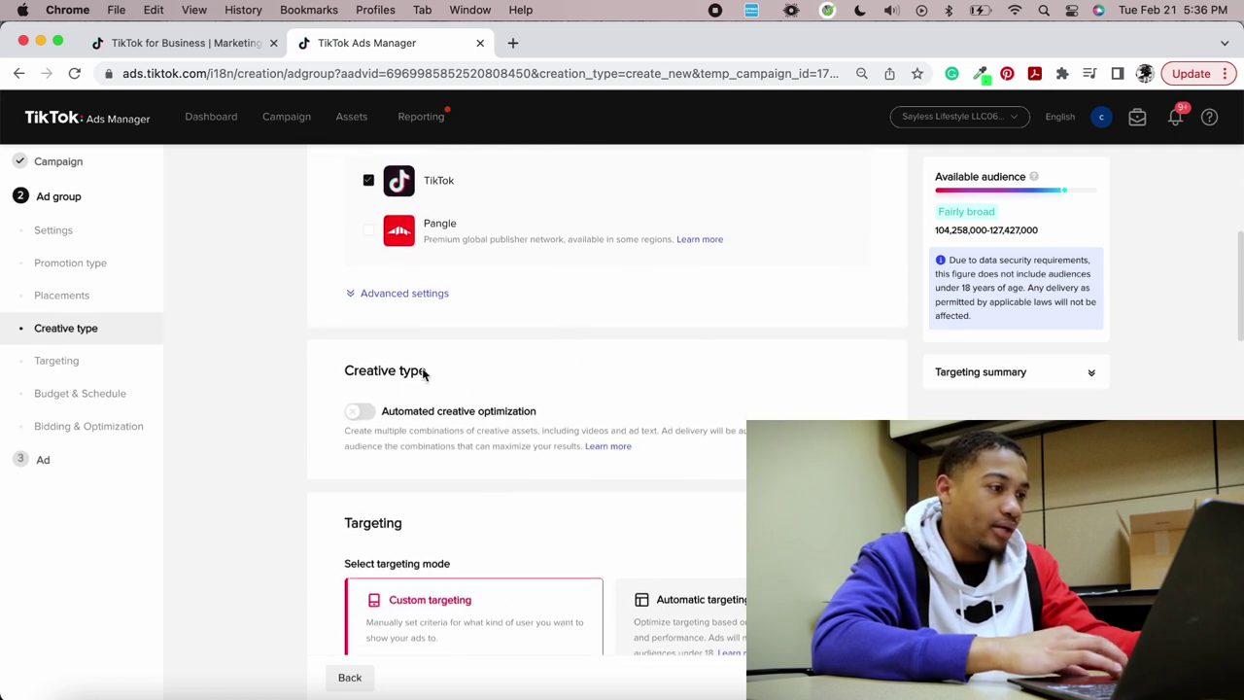
{"action": "scroll", "coordinate": [393, 363], "scroll_direction": "down", "scroll_amount": 4}
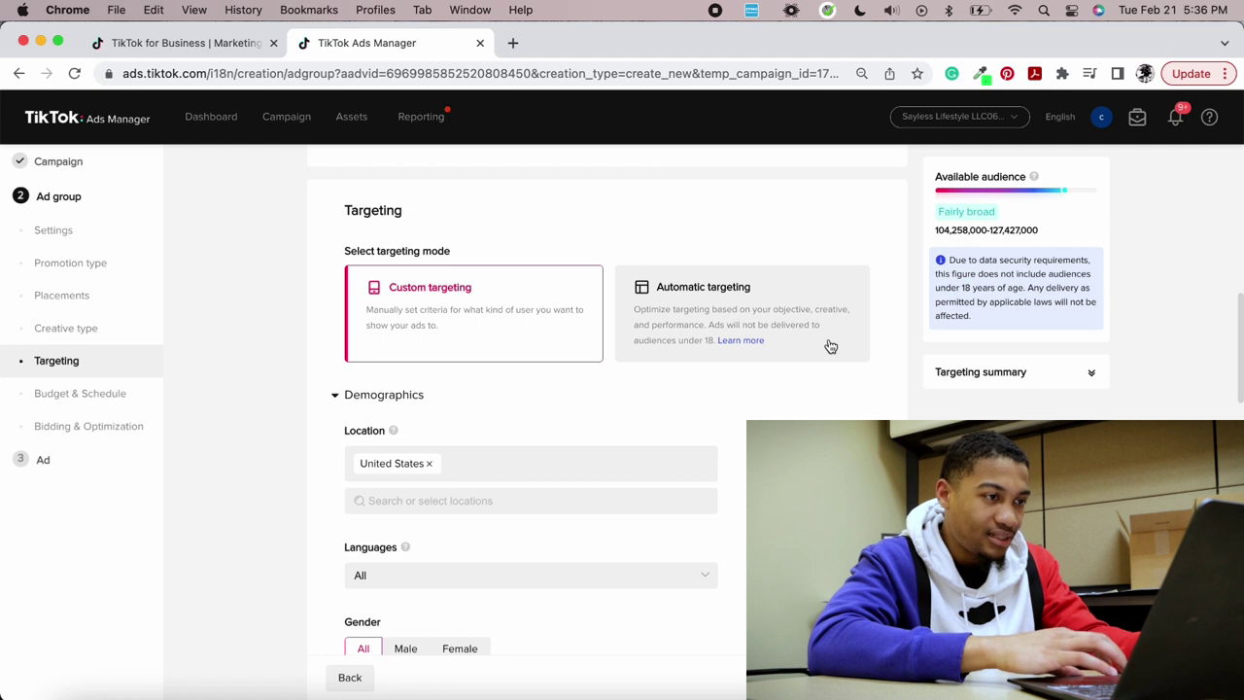
{"action": "left_click", "coordinate": [747, 300]}
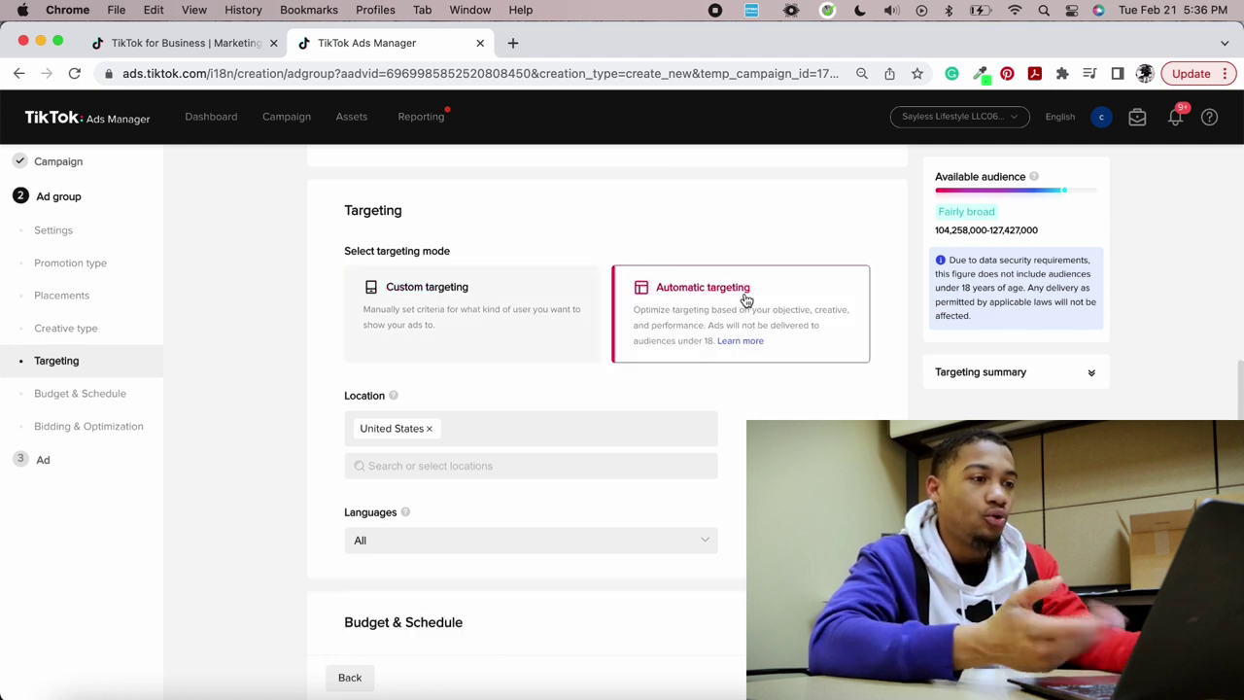
{"action": "left_click", "coordinate": [522, 317]}
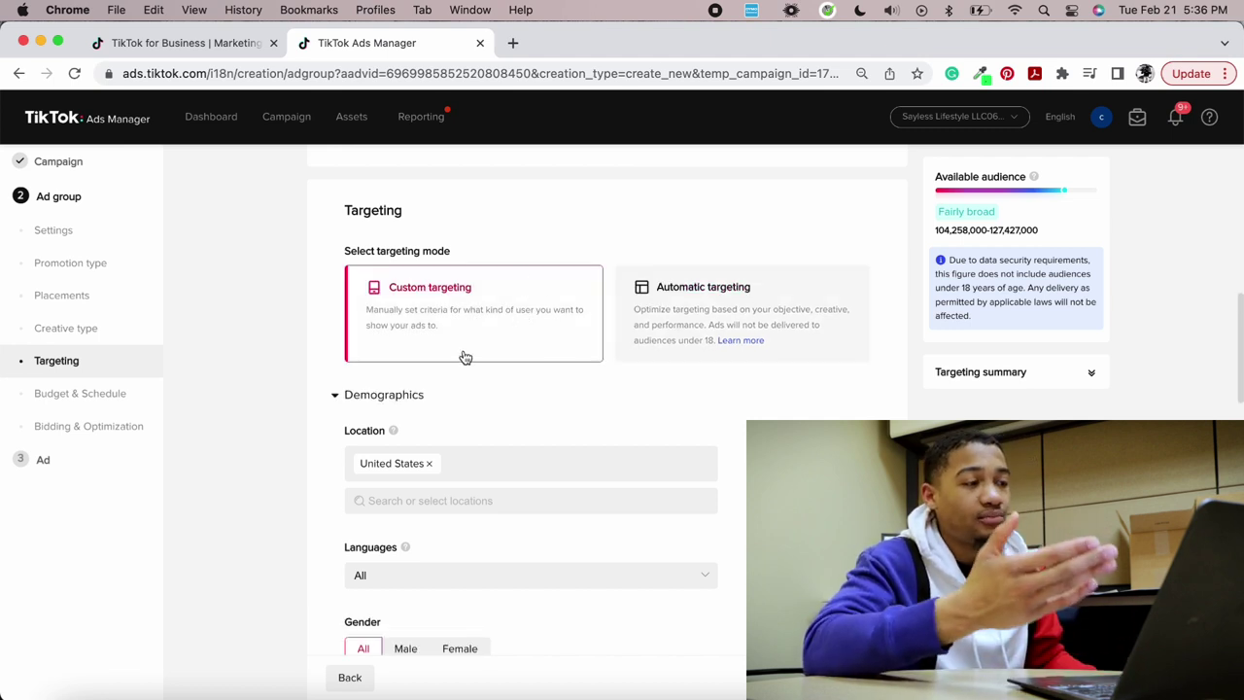
Add an interests condition under Interests & Behaviours in the ad group's targeting.
{"action": "scroll", "coordinate": [509, 289], "scroll_direction": "down", "scroll_amount": 2}
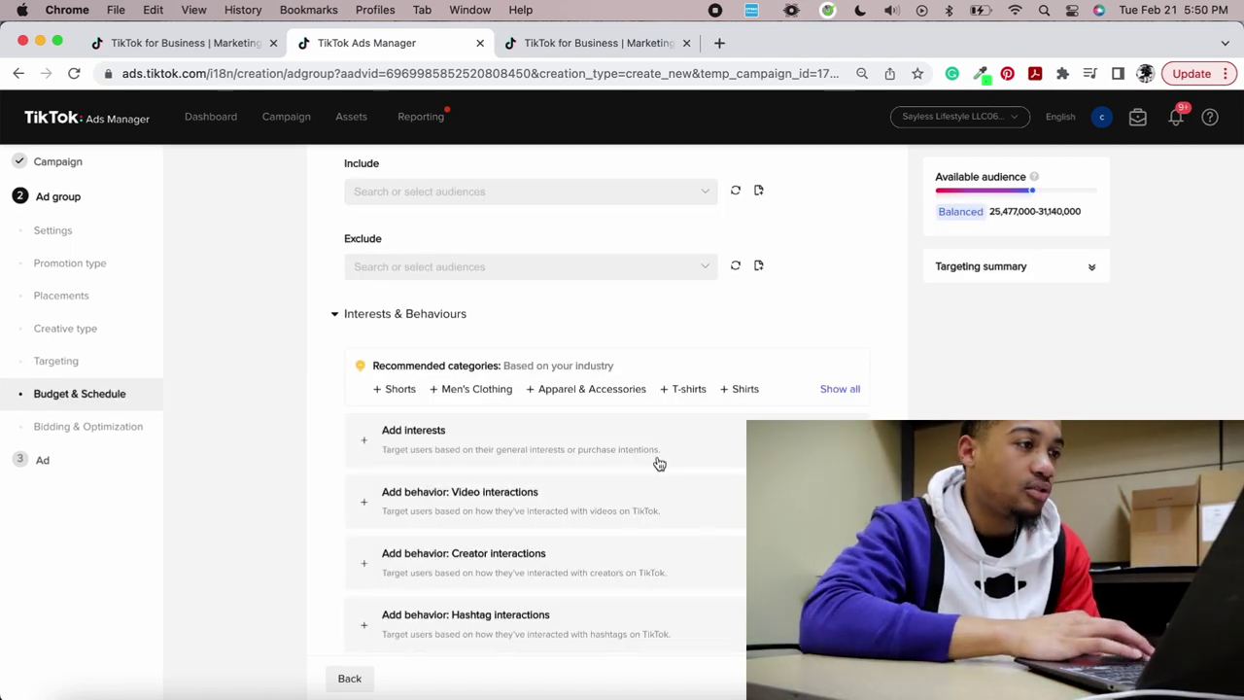
{"action": "scroll", "coordinate": [658, 464], "scroll_direction": "up", "scroll_amount": 1}
{"action": "scroll", "coordinate": [658, 464], "scroll_direction": "down", "scroll_amount": 2}
{"action": "scroll", "coordinate": [658, 464], "scroll_direction": "up", "scroll_amount": 3}
{"action": "scroll", "coordinate": [658, 463], "scroll_direction": "down", "scroll_amount": 2}
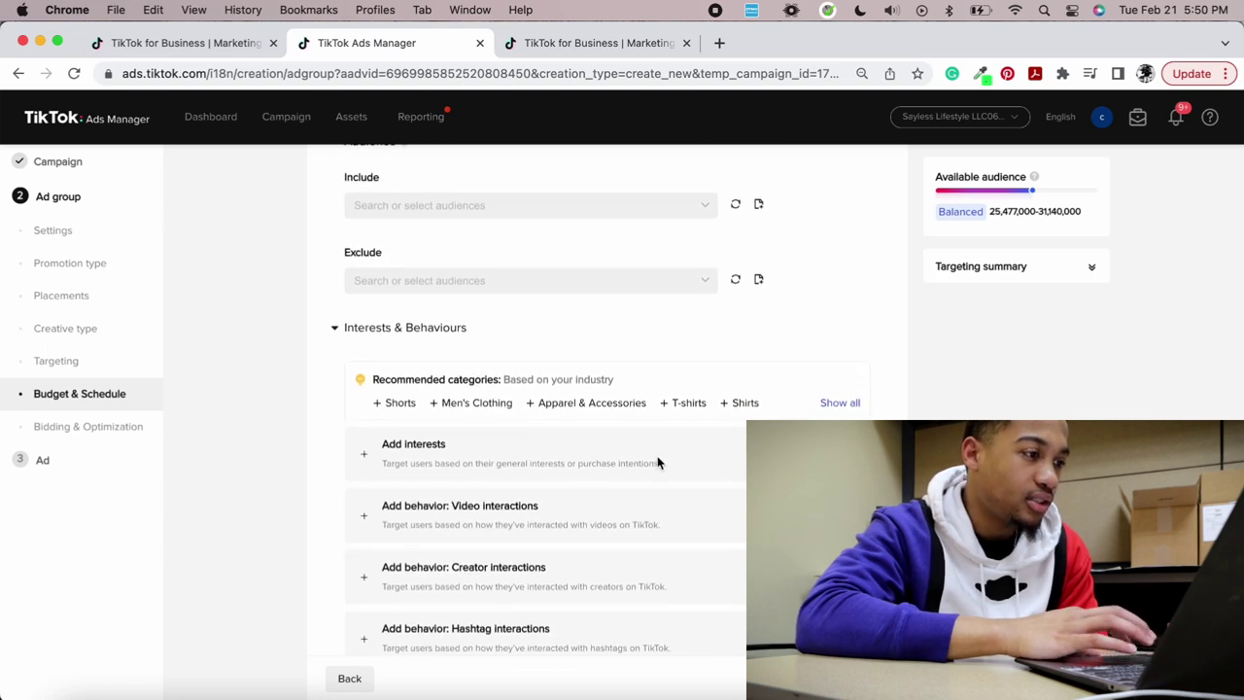
{"action": "scroll", "coordinate": [658, 464], "scroll_direction": "down", "scroll_amount": 1}
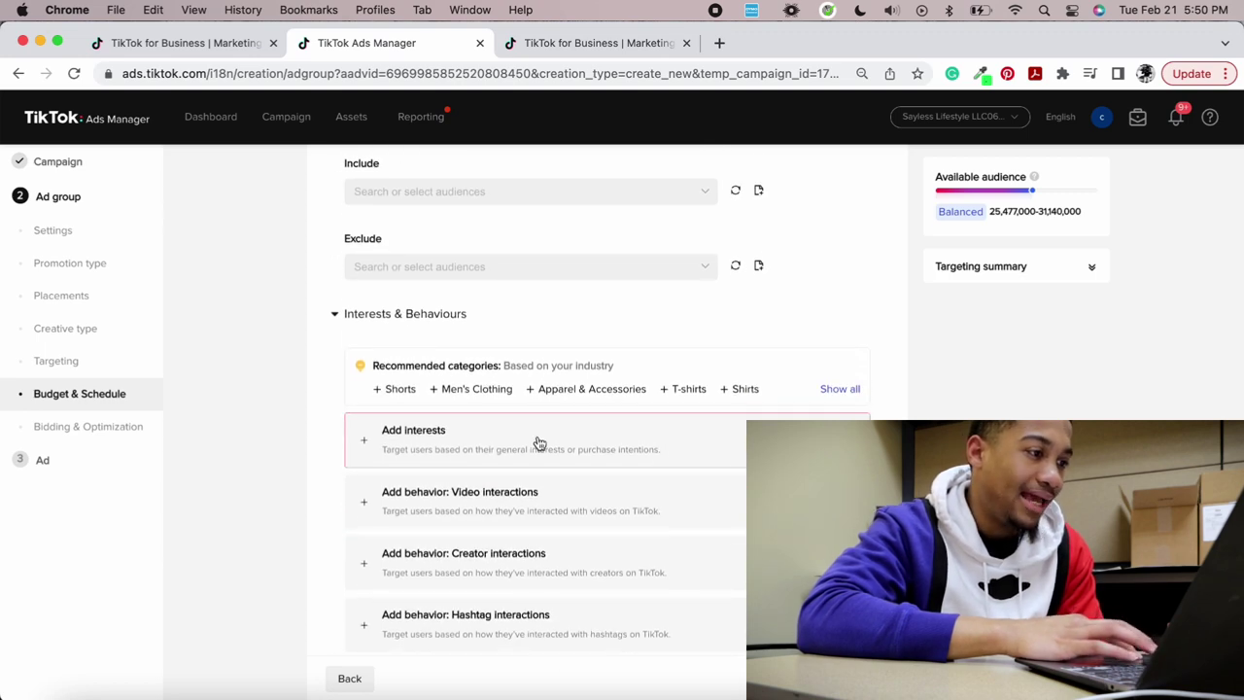
{"action": "left_click", "coordinate": [377, 444]}
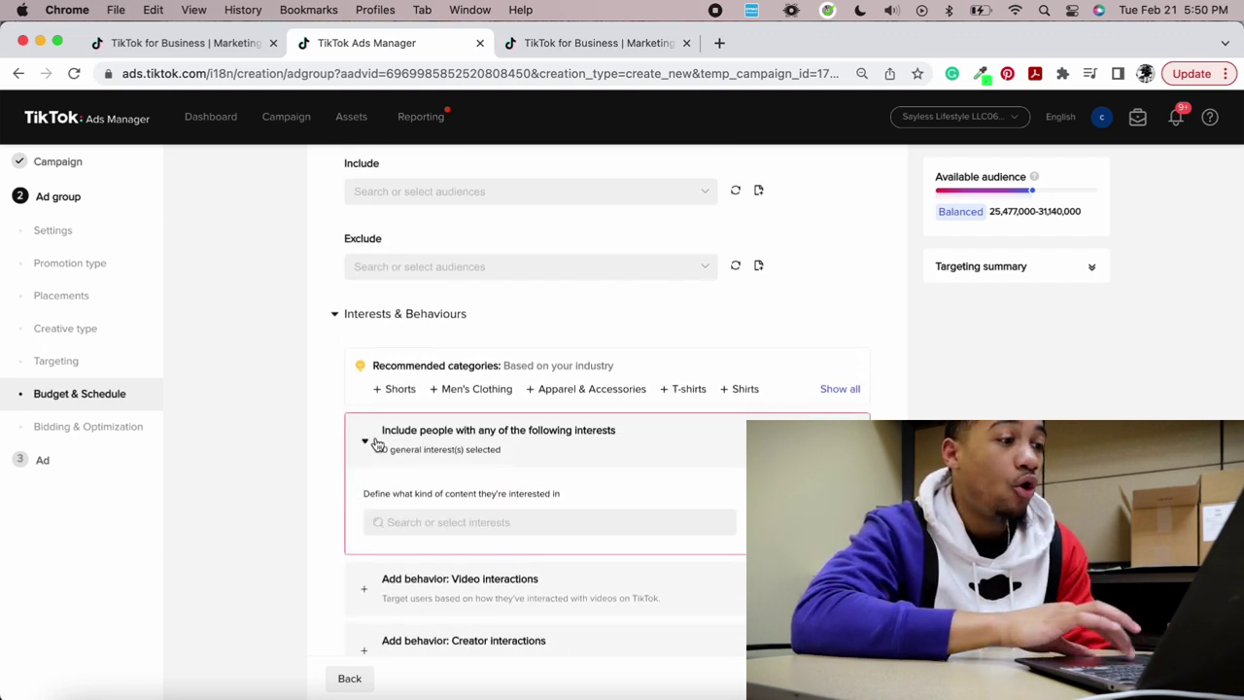
Review the ad group's name, placements, locations, language and age targeting.
{"action": "scroll", "coordinate": [377, 447], "scroll_direction": "down", "scroll_amount": 2}
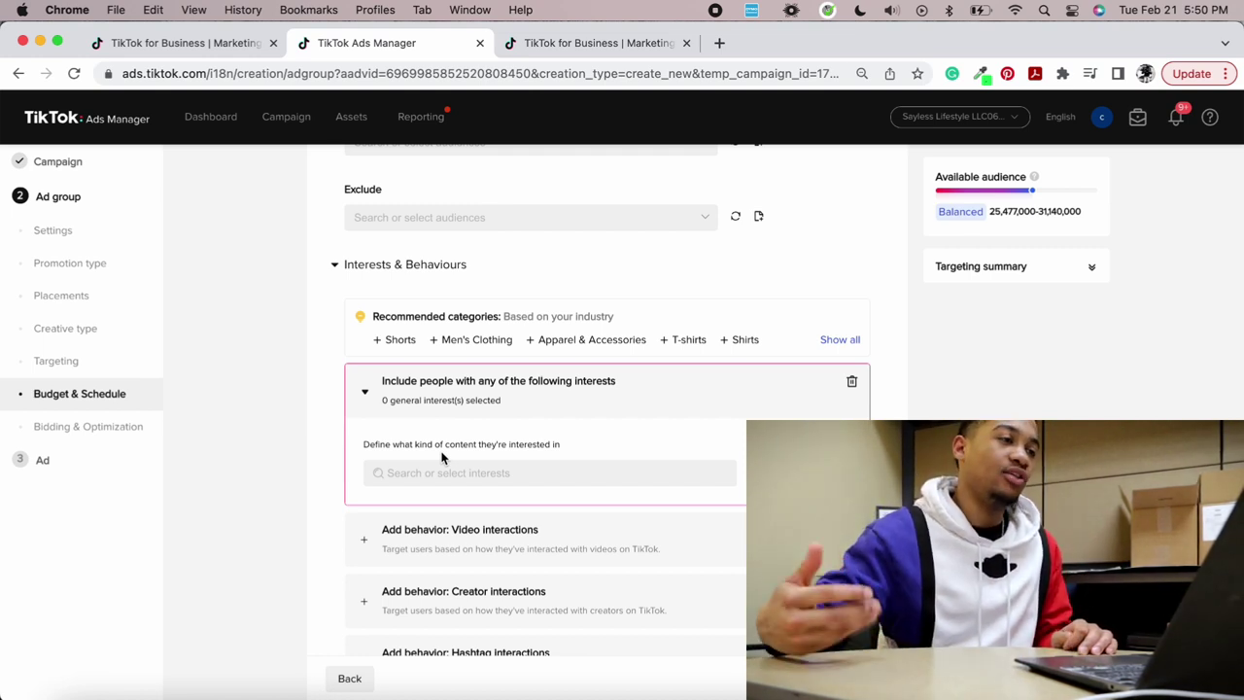
{"action": "scroll", "coordinate": [473, 287], "scroll_direction": "up", "scroll_amount": 10}
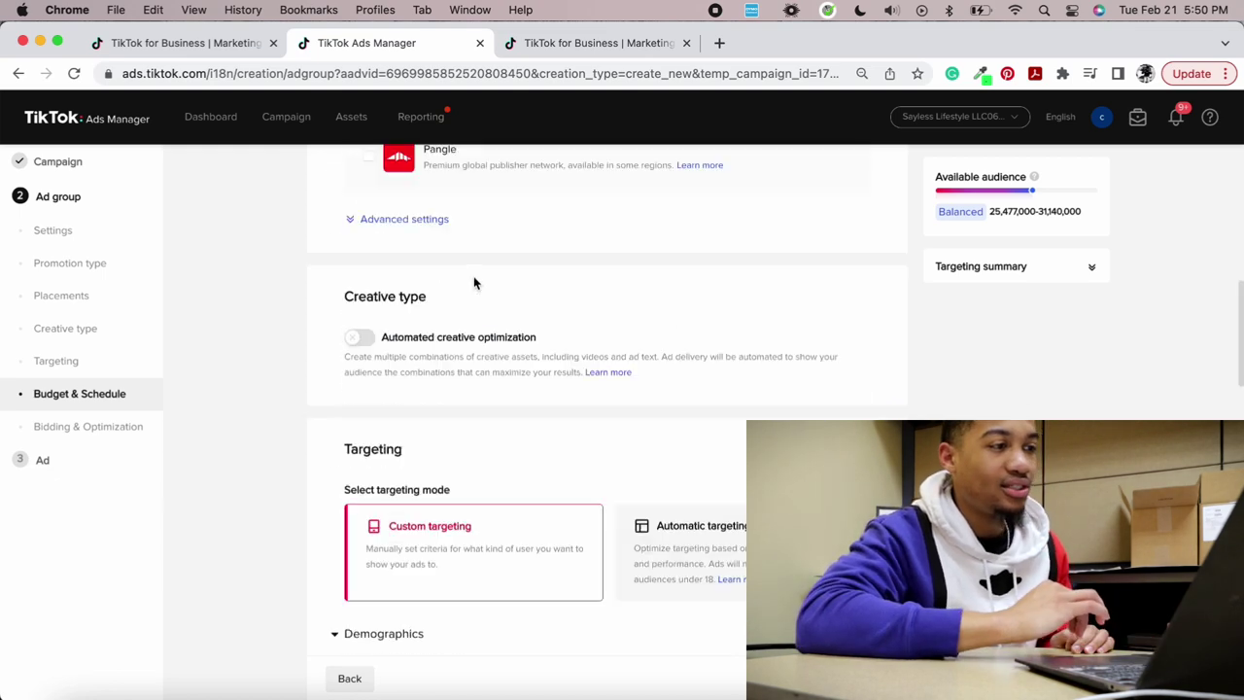
{"action": "scroll", "coordinate": [474, 281], "scroll_direction": "up", "scroll_amount": 5}
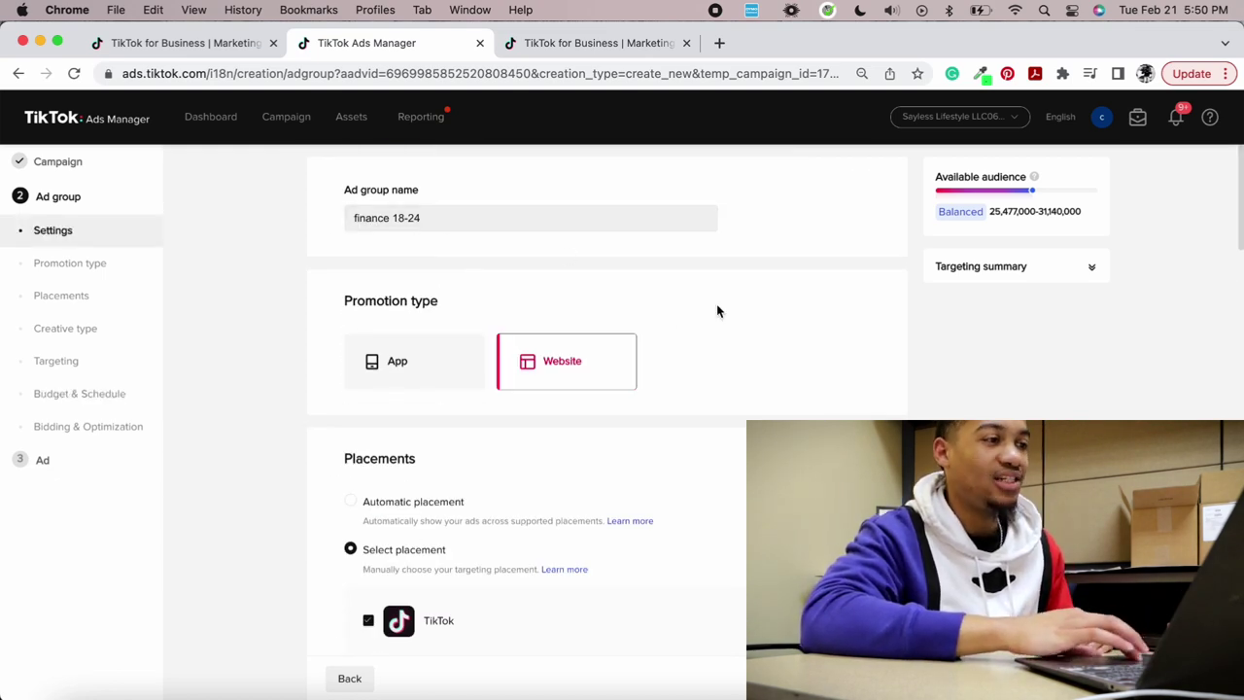
{"action": "scroll", "coordinate": [716, 309], "scroll_direction": "down", "scroll_amount": 10}
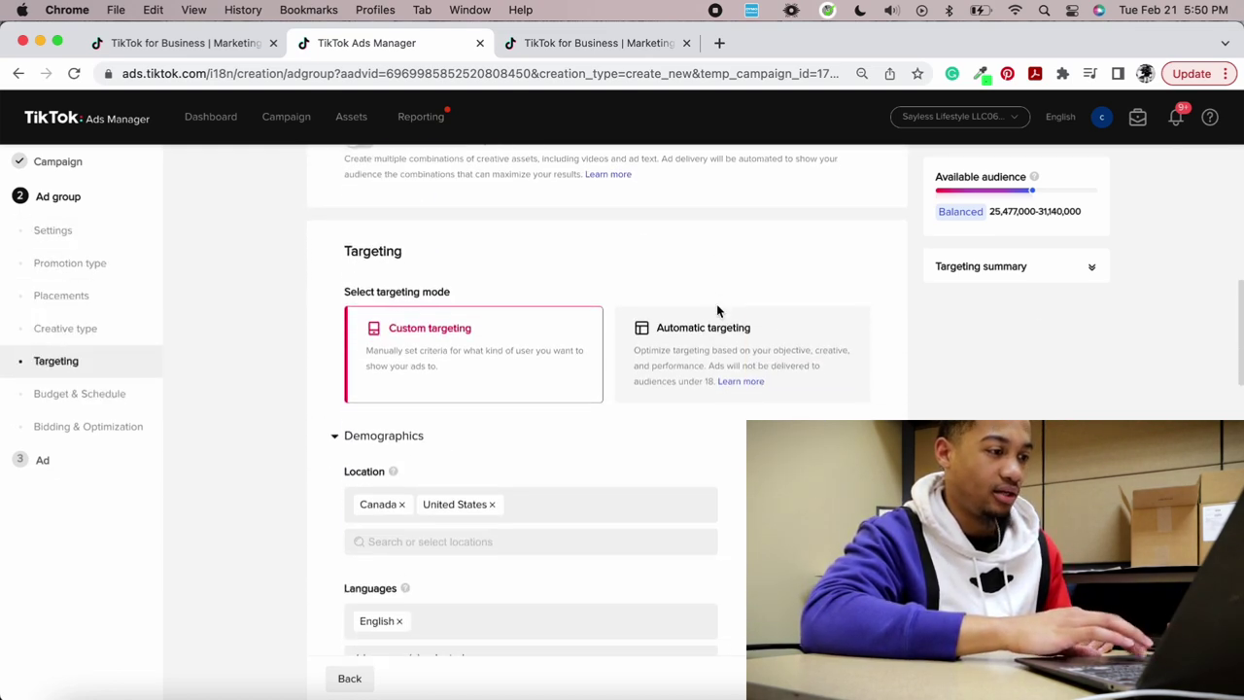
{"action": "scroll", "coordinate": [716, 309], "scroll_direction": "down", "scroll_amount": 5}
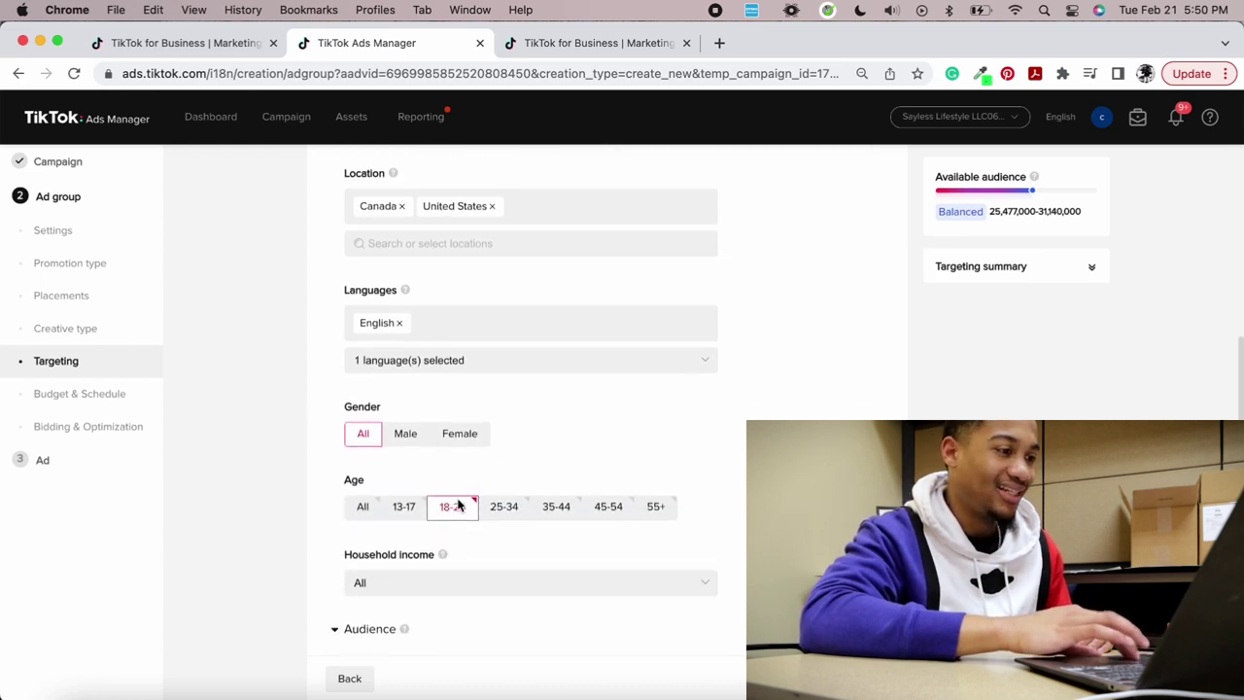
{"action": "scroll", "coordinate": [458, 504], "scroll_direction": "down", "scroll_amount": 10}
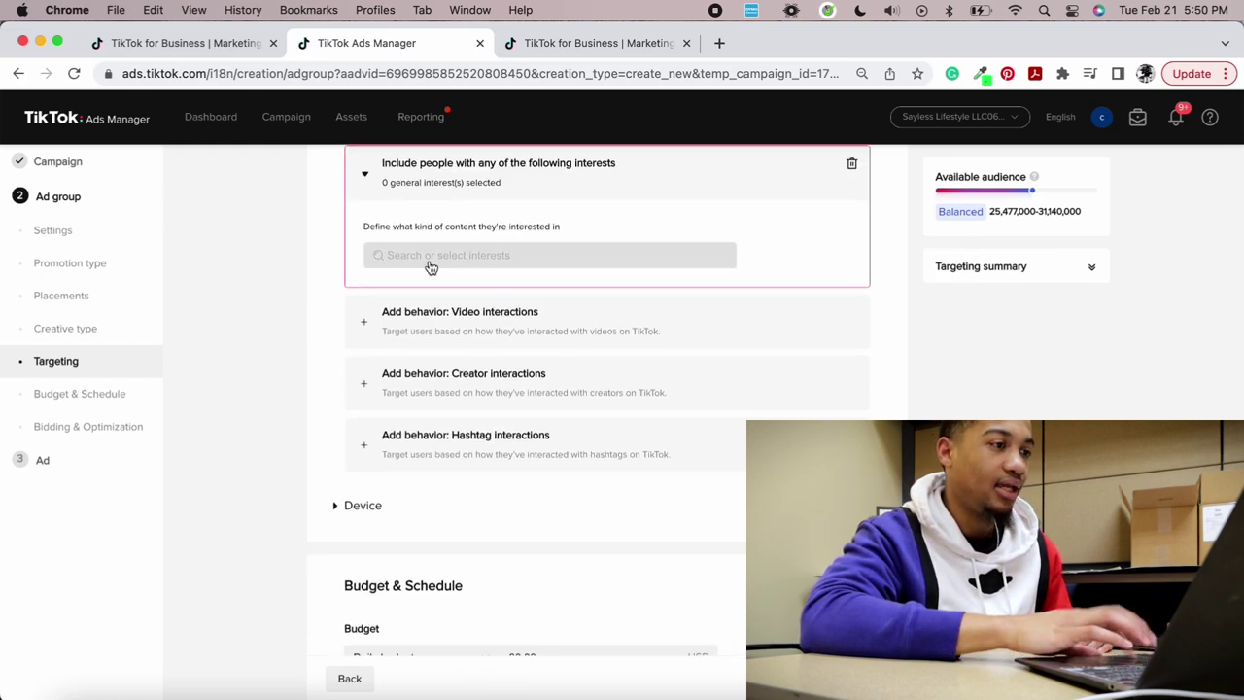
Search the interests for "money" and add Saving money and Money Management & Bookkeeping to the targeting.
{"action": "left_click", "coordinate": [431, 261]}
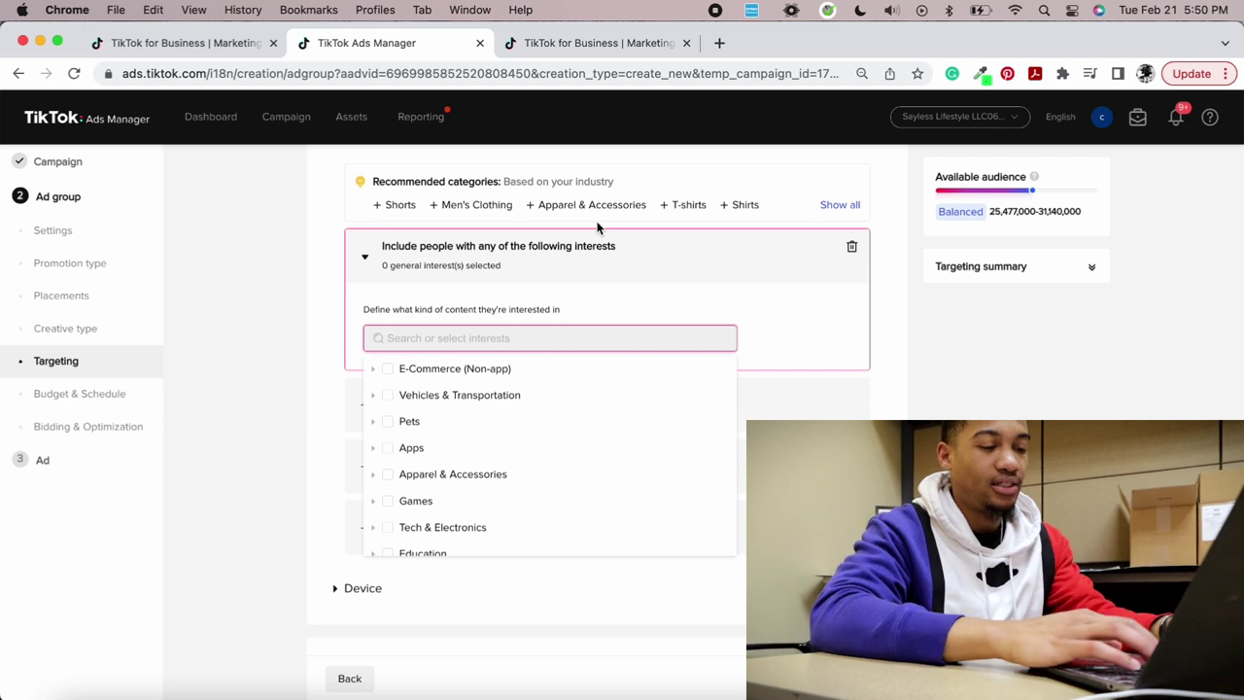
{"action": "type", "text": "money"}
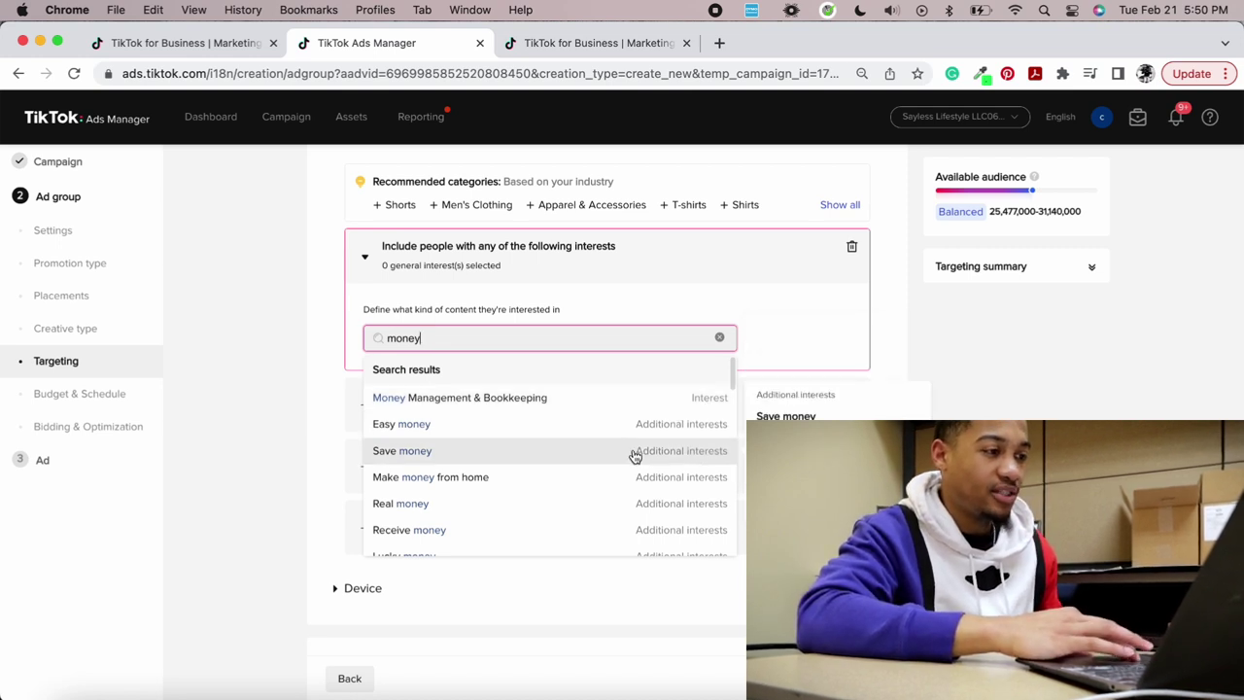
{"action": "scroll", "coordinate": [633, 453], "scroll_direction": "down", "scroll_amount": 2}
{"action": "scroll", "coordinate": [633, 455], "scroll_direction": "down", "scroll_amount": 5}
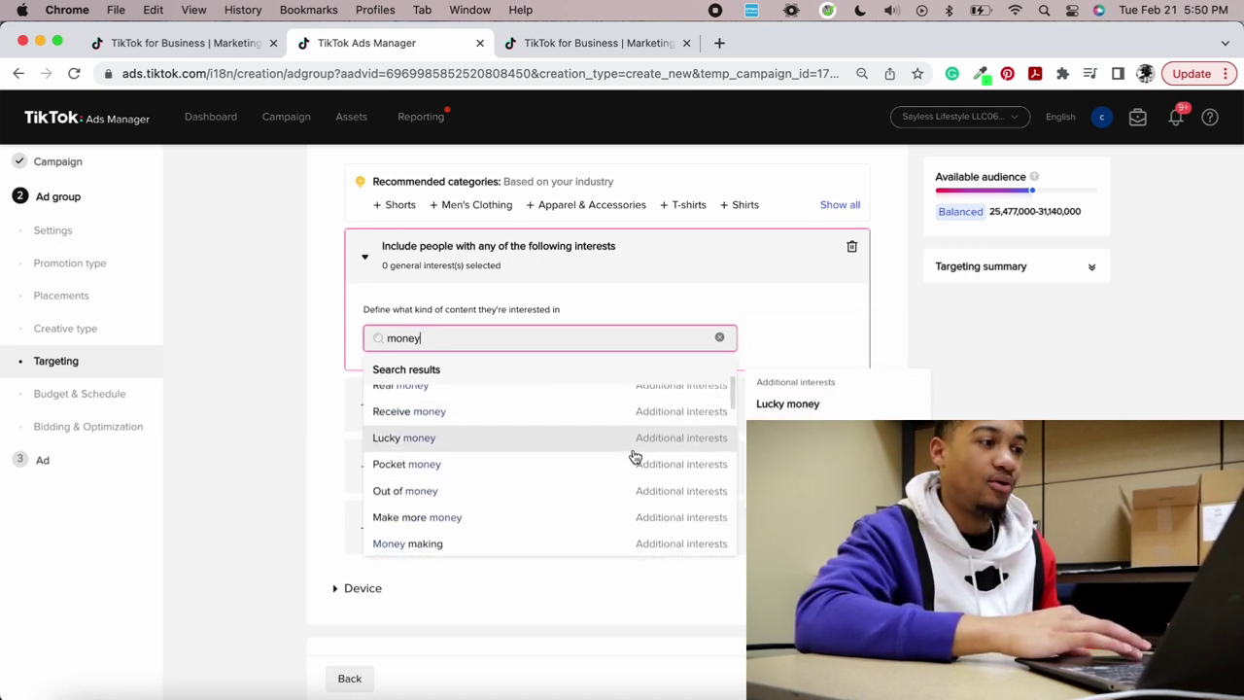
{"action": "scroll", "coordinate": [633, 455], "scroll_direction": "down", "scroll_amount": 10}
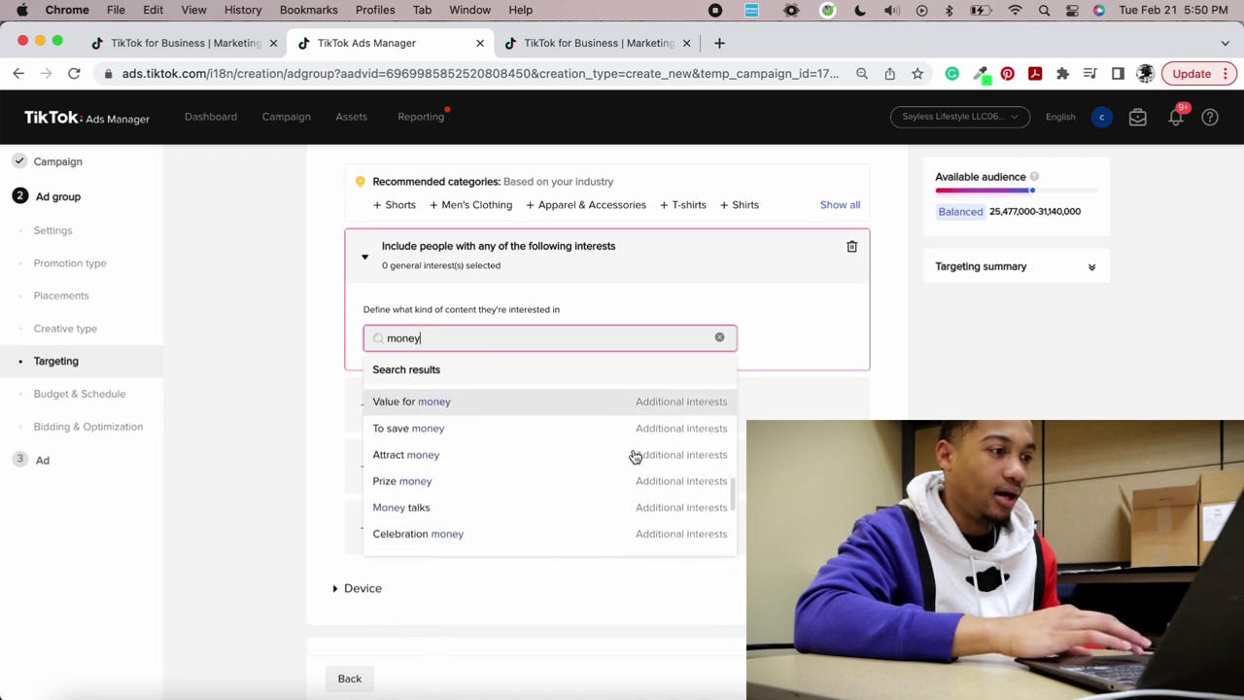
{"action": "scroll", "coordinate": [632, 455], "scroll_direction": "down", "scroll_amount": 6}
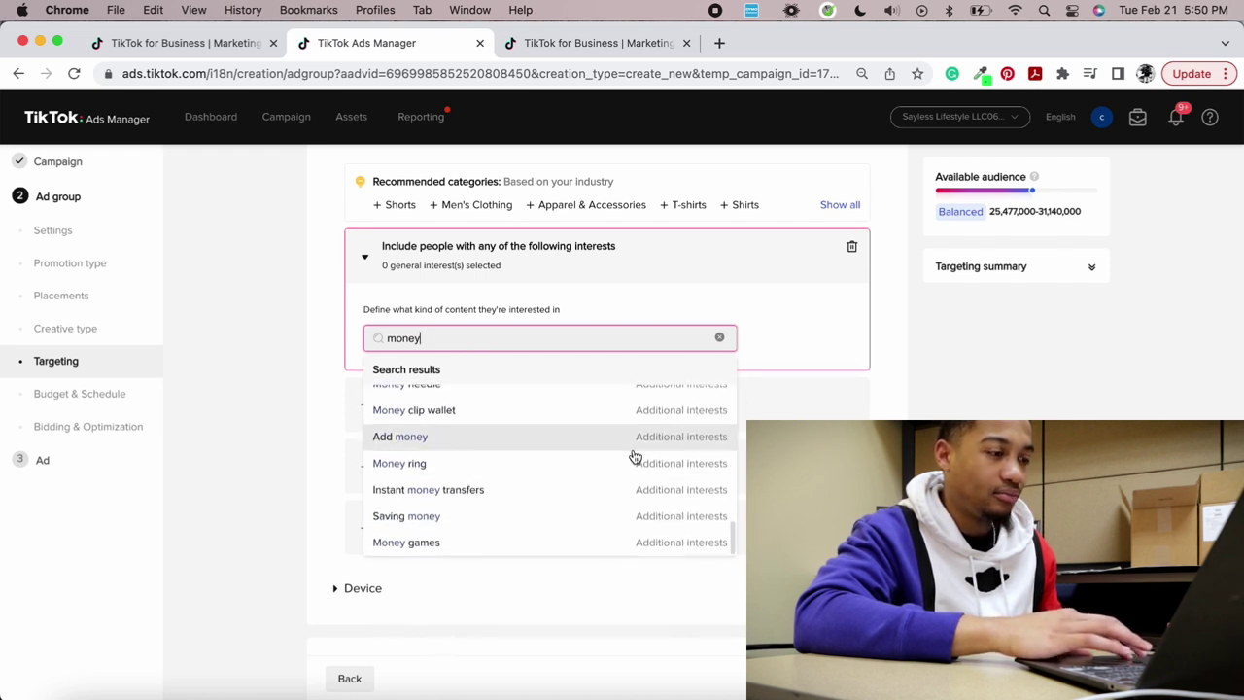
{"action": "left_click", "coordinate": [586, 523]}
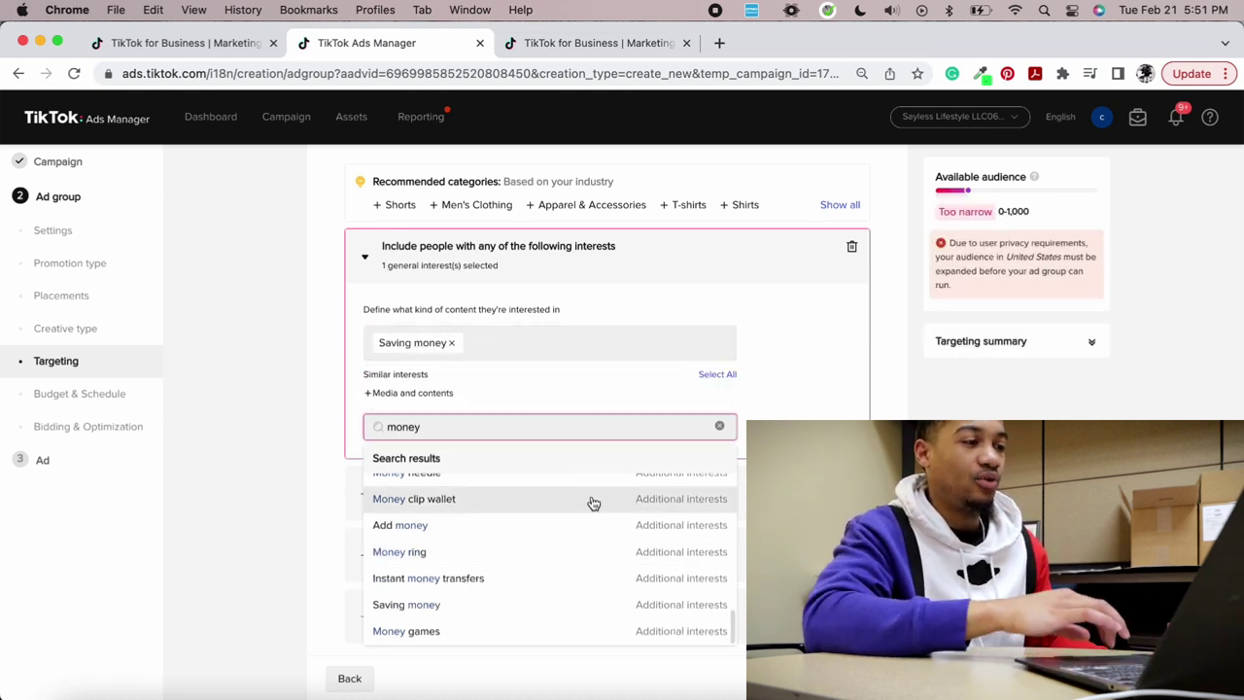
{"action": "scroll", "coordinate": [593, 503], "scroll_direction": "up", "scroll_amount": 10}
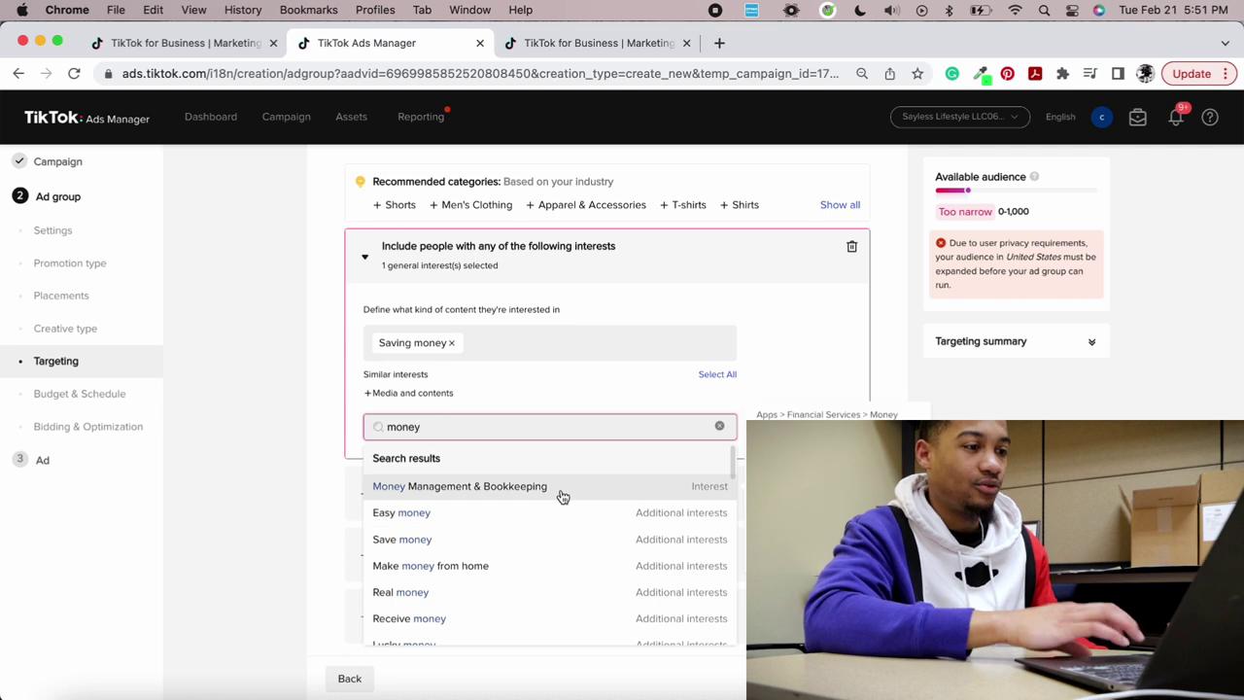
{"action": "left_click", "coordinate": [561, 488]}
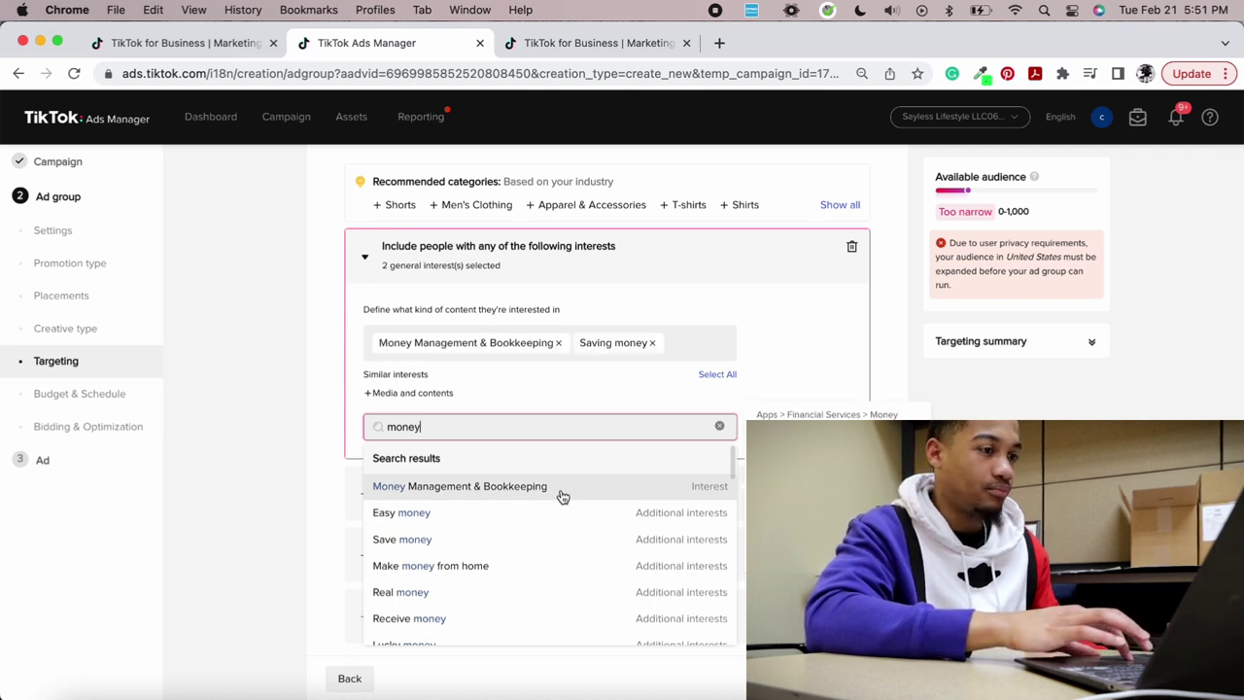
Search the interests for "crypto" and add Crypto trading, Cryptocurrency trading and Buy crypto.
{"action": "left_click", "coordinate": [719, 425]}
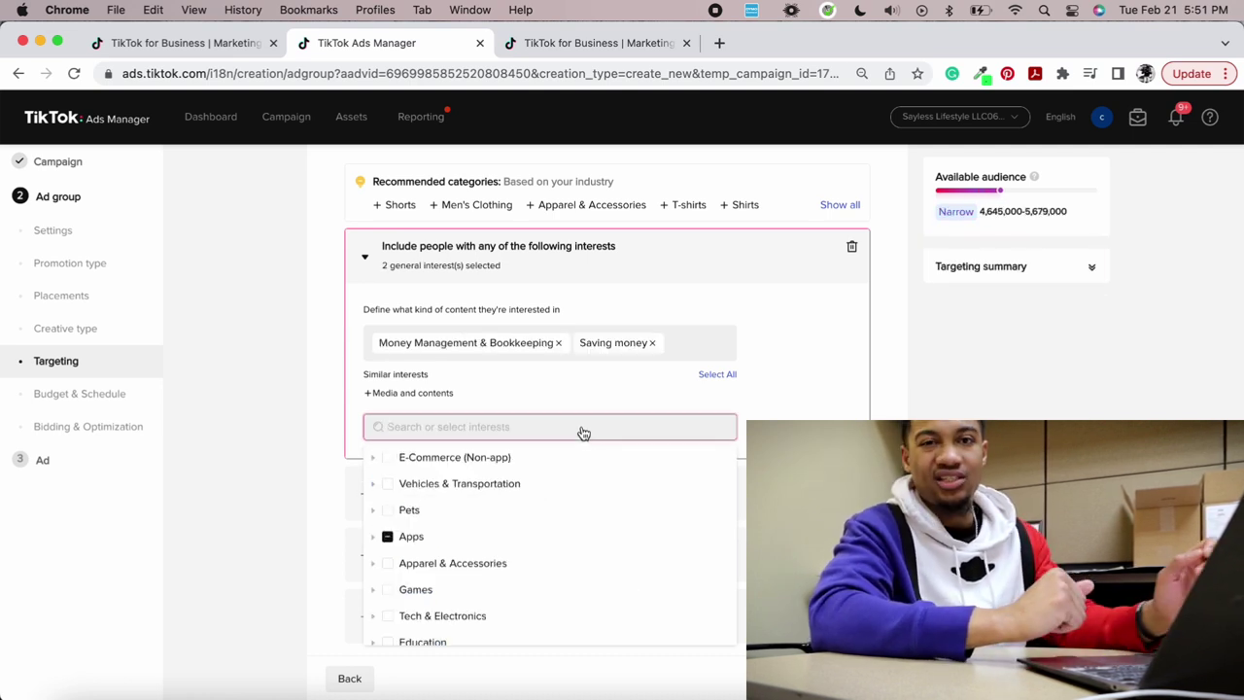
{"action": "type", "text": "crypto"}
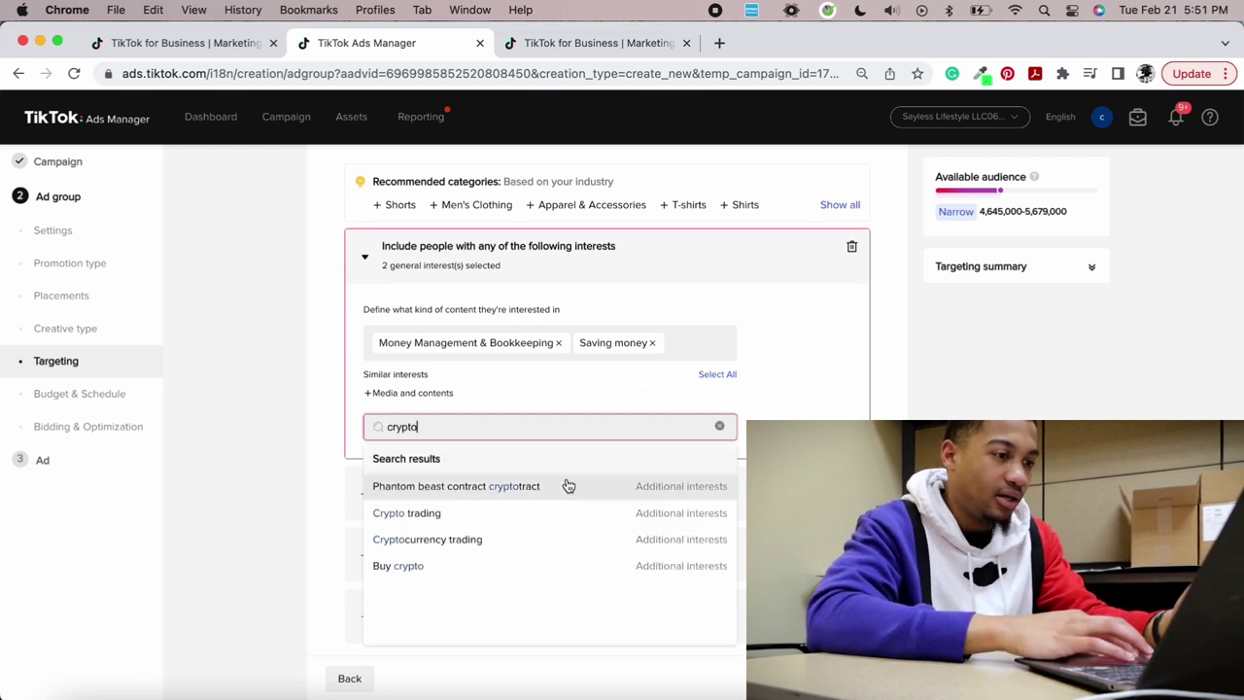
{"action": "left_click", "coordinate": [544, 517]}
{"action": "left_click", "coordinate": [535, 563]}
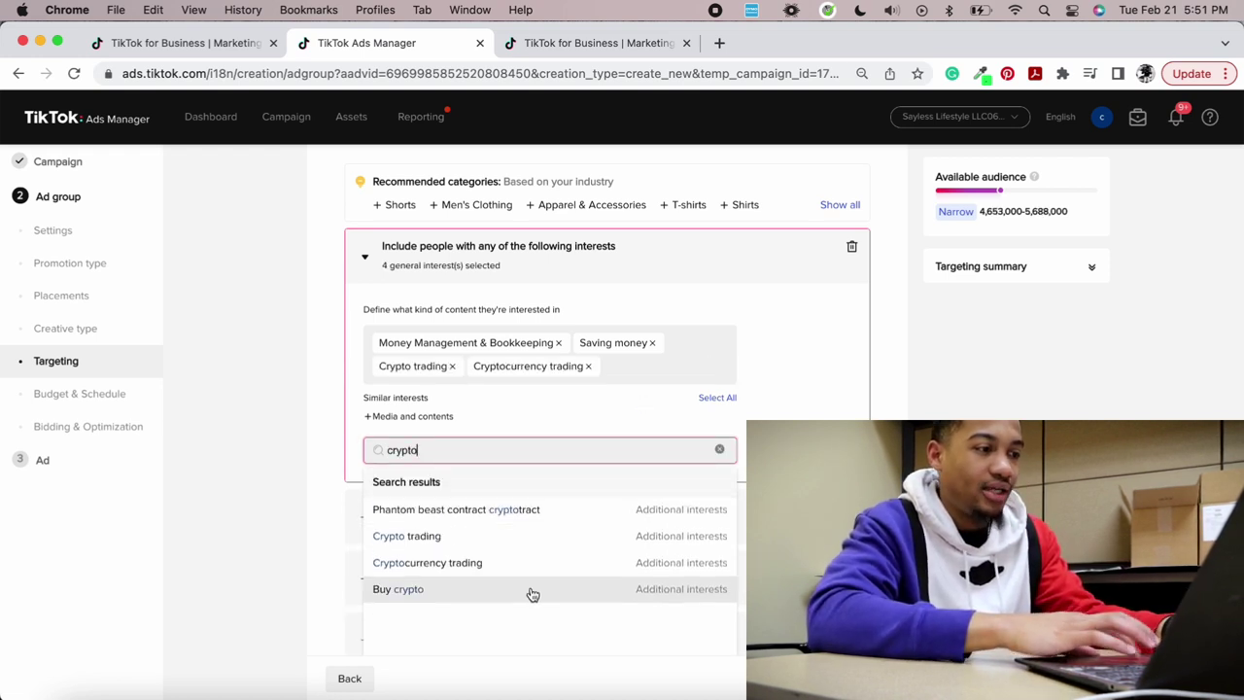
{"action": "left_click", "coordinate": [533, 590]}
{"action": "left_click", "coordinate": [922, 393]}
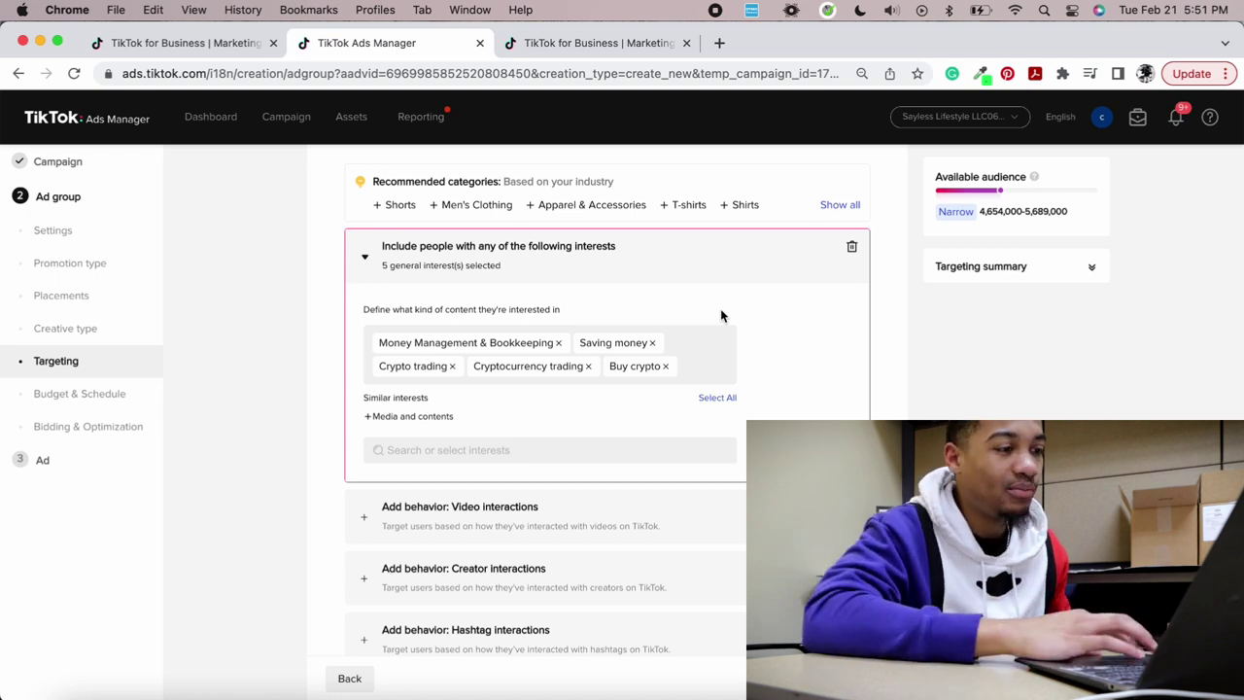
Examine the selected interests, the behavior targeting choices and the device targeting options without changing them.
{"action": "scroll", "coordinate": [730, 445], "scroll_direction": "down", "scroll_amount": 2}
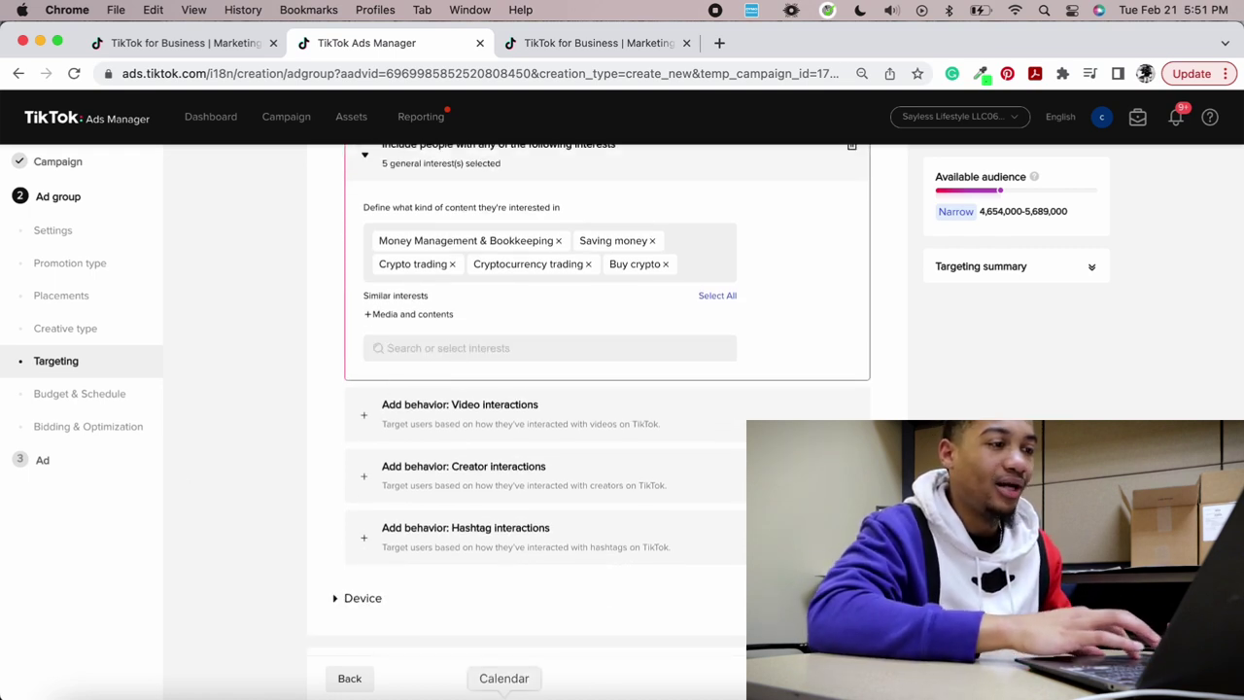
{"action": "scroll", "coordinate": [651, 402], "scroll_direction": "up", "scroll_amount": 3}
{"action": "scroll", "coordinate": [654, 403], "scroll_direction": "up", "scroll_amount": 1}
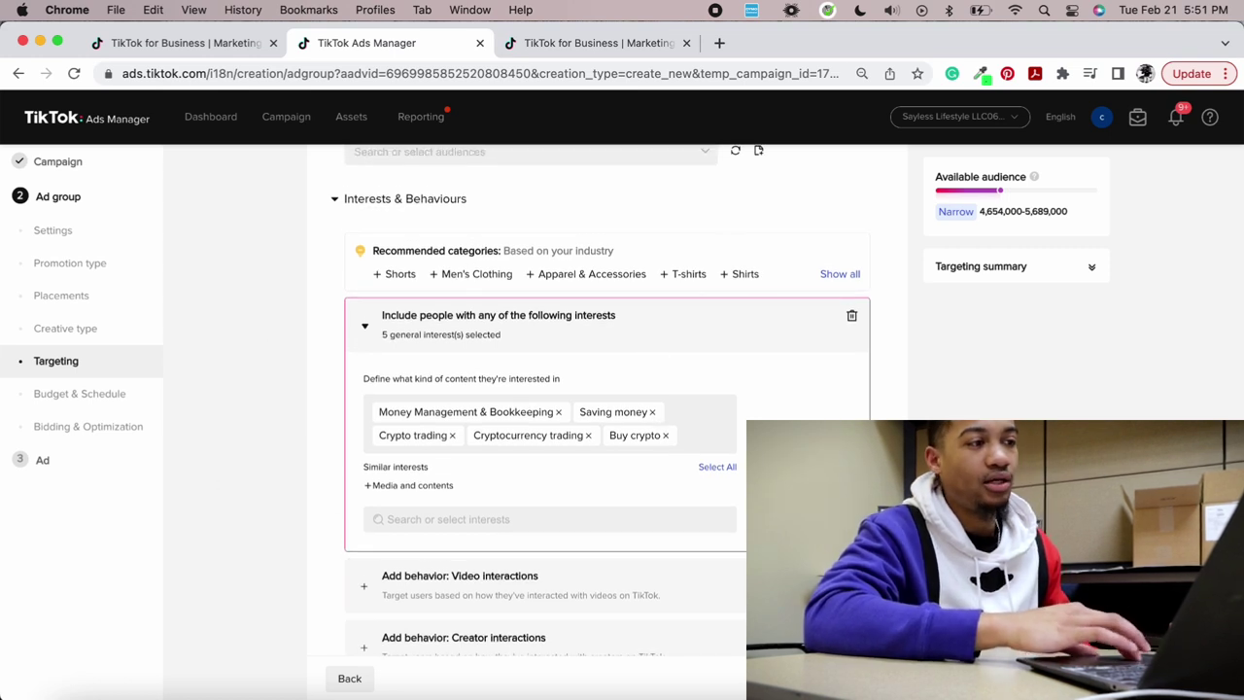
{"action": "scroll", "coordinate": [728, 536], "scroll_direction": "down", "scroll_amount": 6}
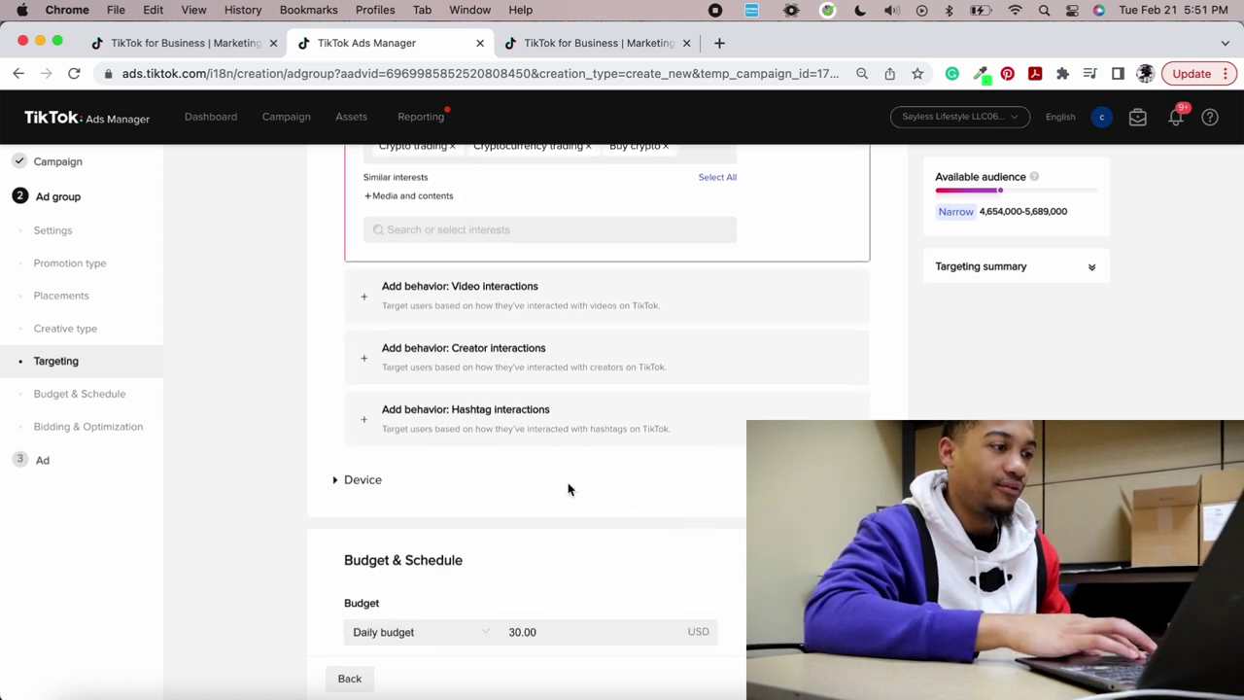
{"action": "left_click", "coordinate": [337, 484]}
{"action": "scroll", "coordinate": [457, 438], "scroll_direction": "down", "scroll_amount": 4}
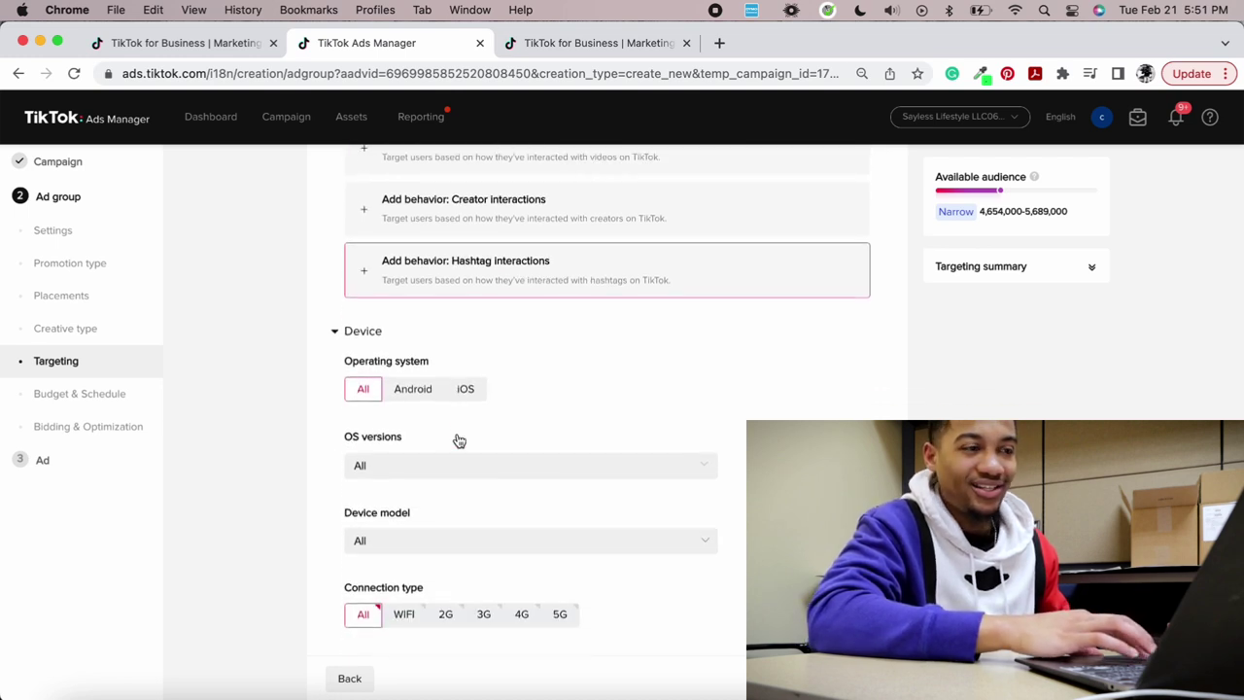
{"action": "scroll", "coordinate": [425, 403], "scroll_direction": "up", "scroll_amount": 2}
{"action": "left_click", "coordinate": [340, 391]}
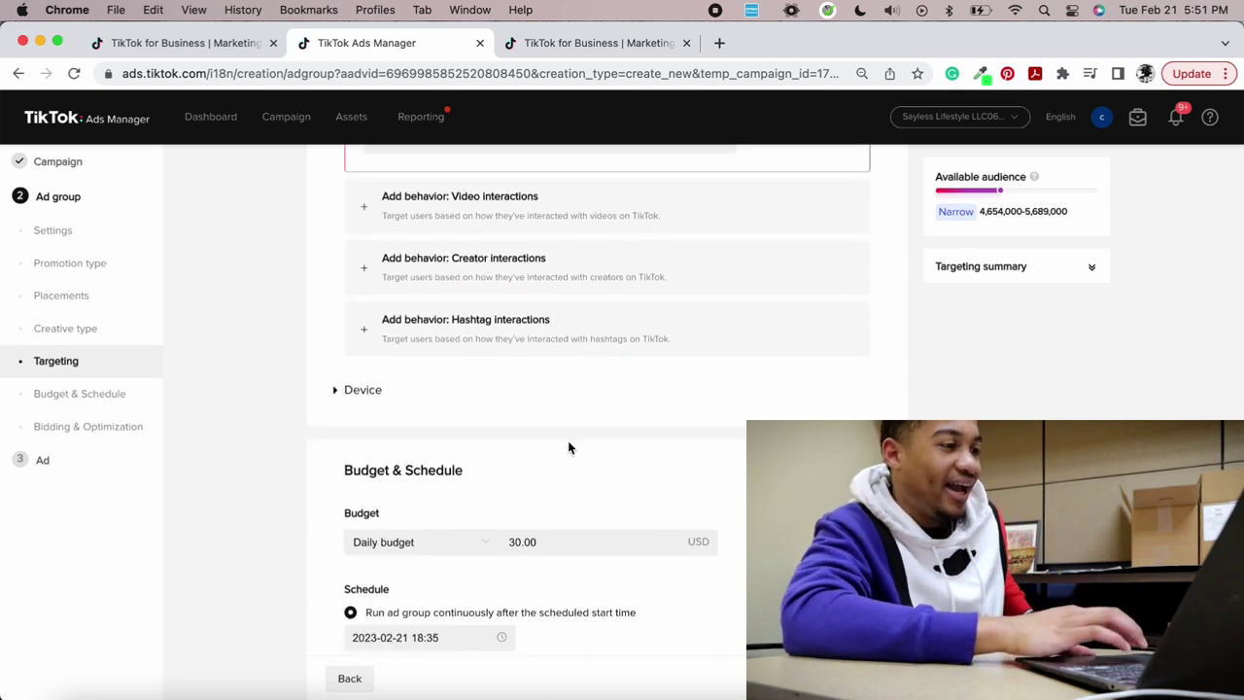
Set the ad group's daily budget to 20 USD and review the schedule, dayparting and bidding options.
{"action": "scroll", "coordinate": [570, 438], "scroll_direction": "down", "scroll_amount": 6}
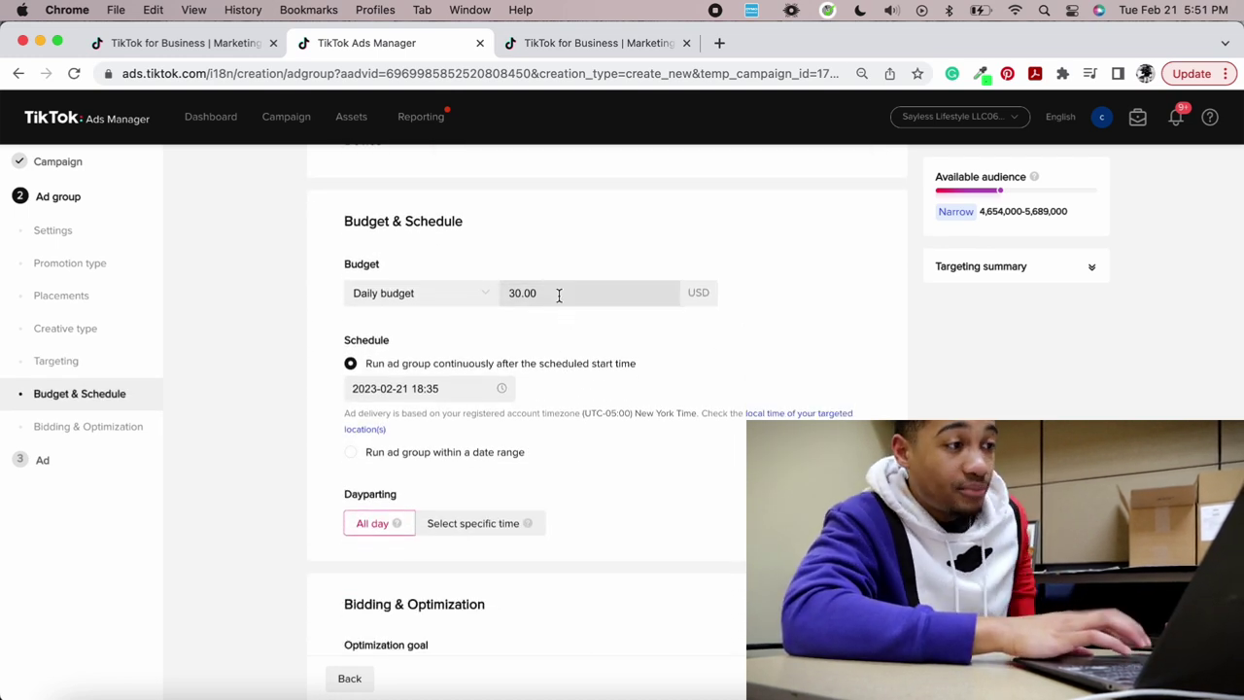
{"action": "left_click", "coordinate": [559, 292]}
{"action": "key", "text": "super+a"}
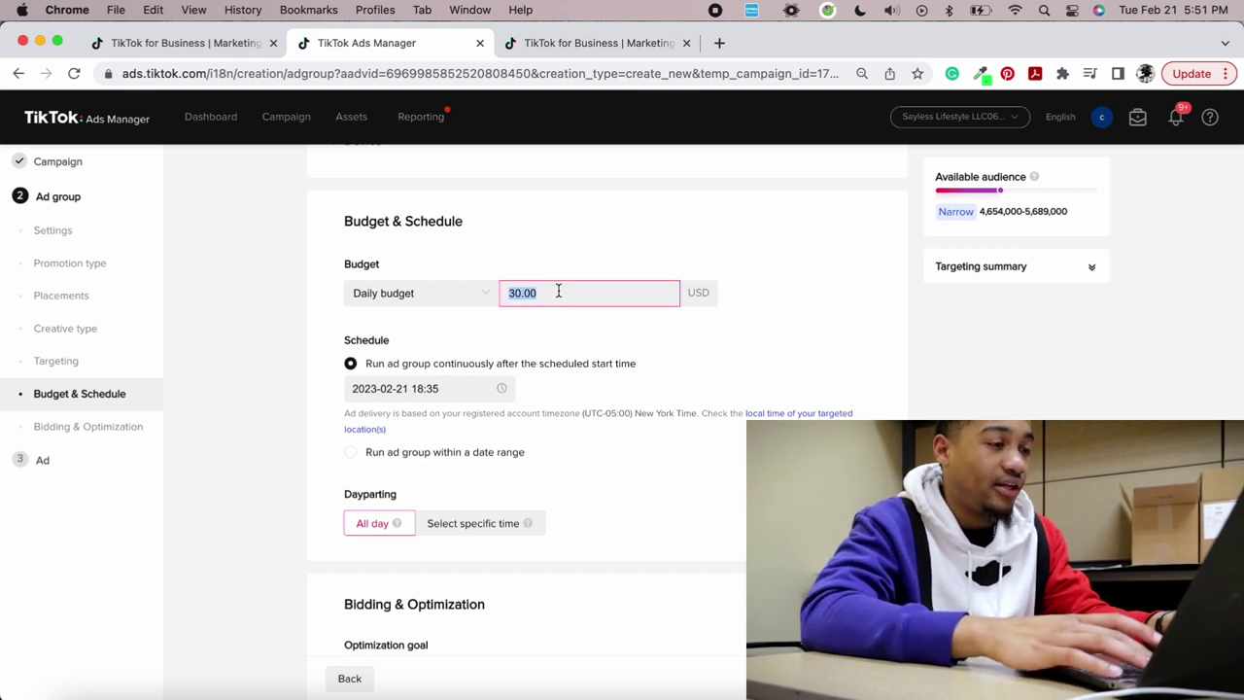
{"action": "type", "text": "10"}
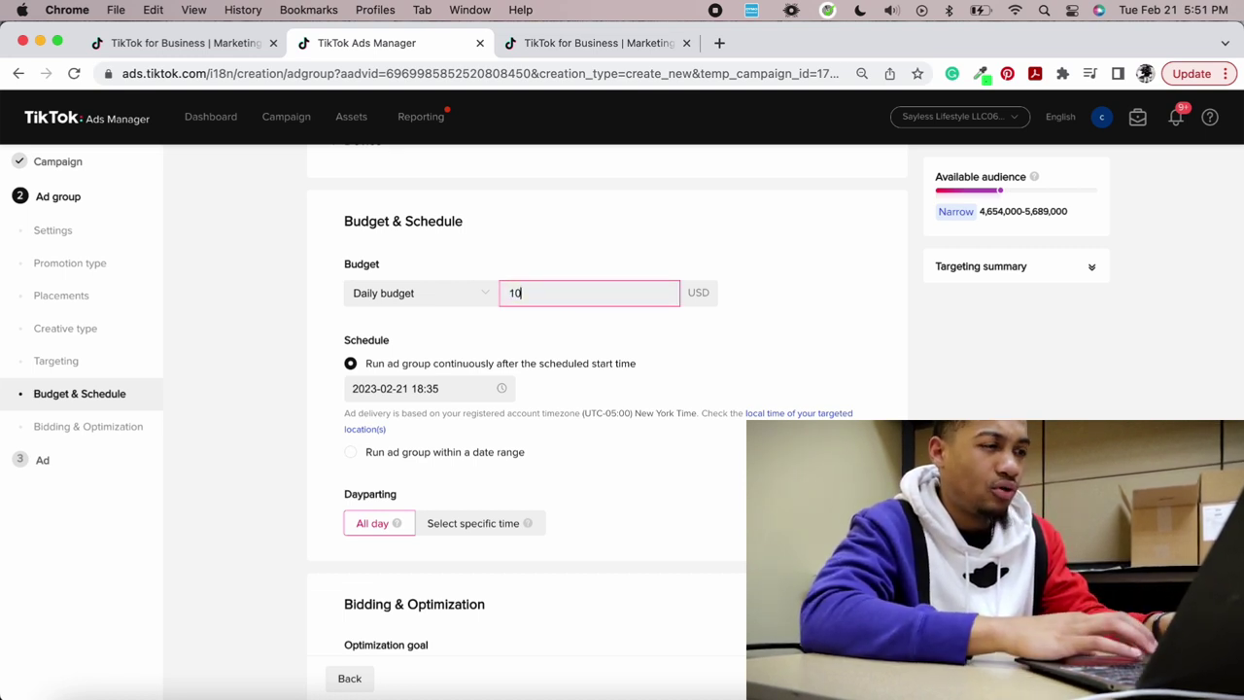
{"action": "left_click", "coordinate": [605, 279]}
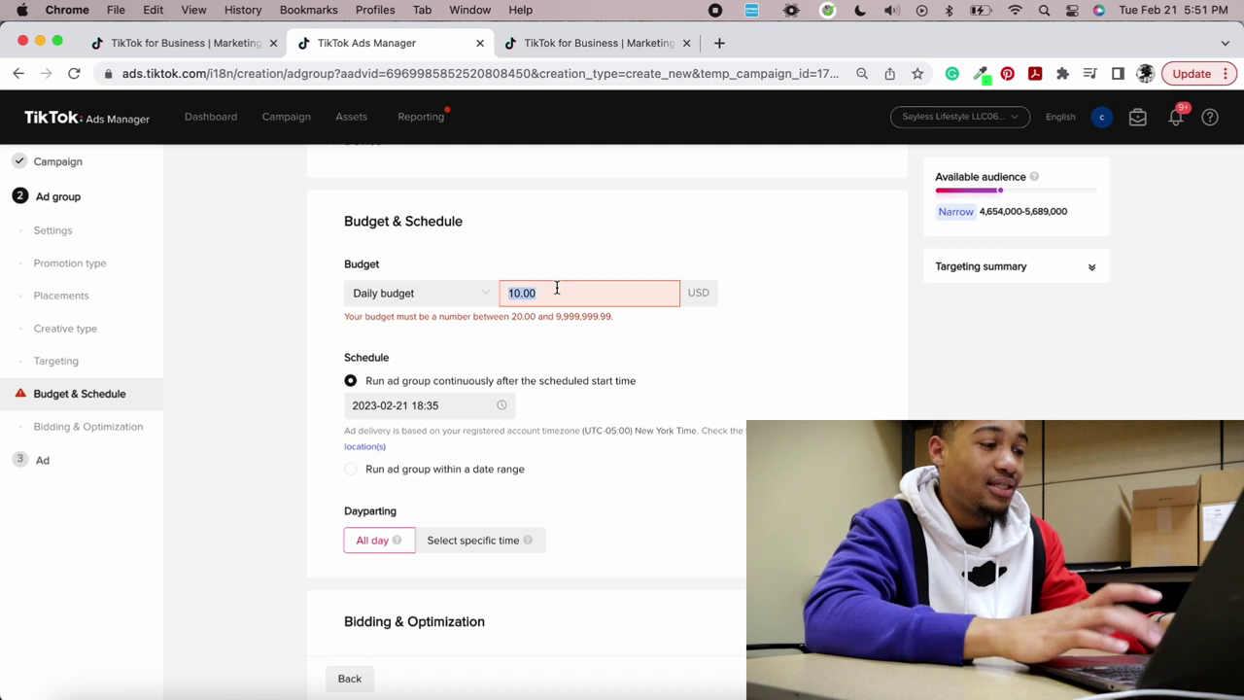
{"action": "type", "text": "20"}
{"action": "left_click", "coordinate": [665, 241]}
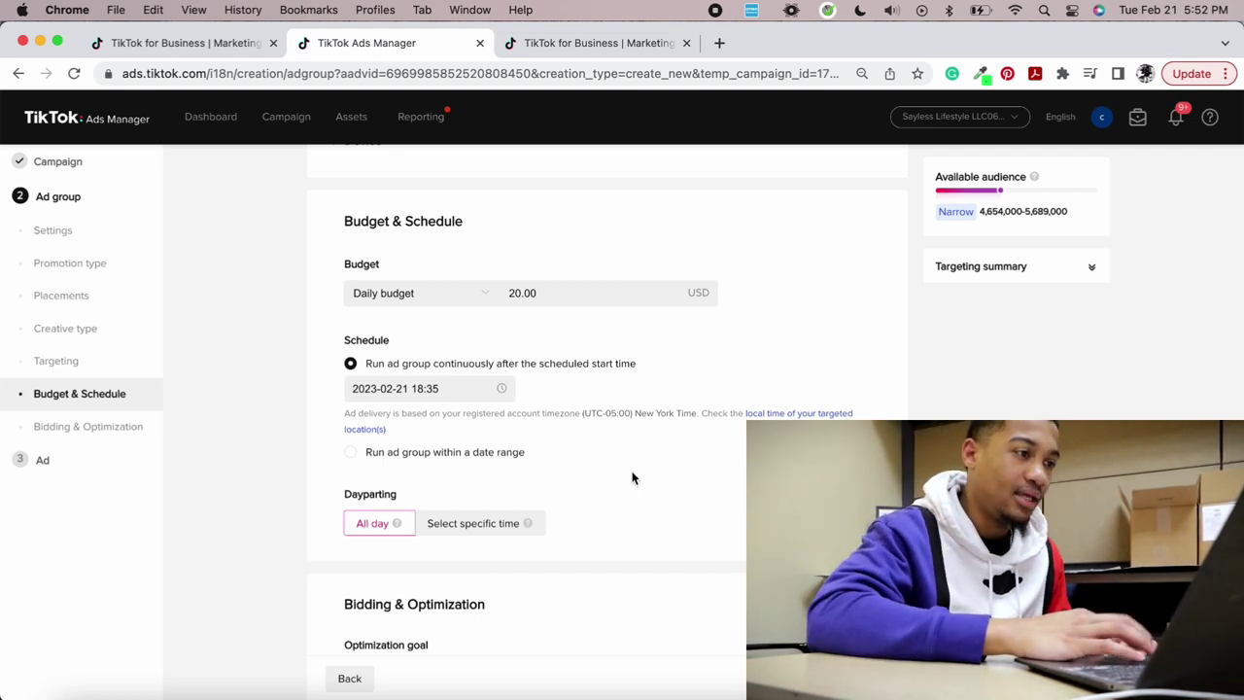
{"action": "scroll", "coordinate": [589, 447], "scroll_direction": "down", "scroll_amount": 2}
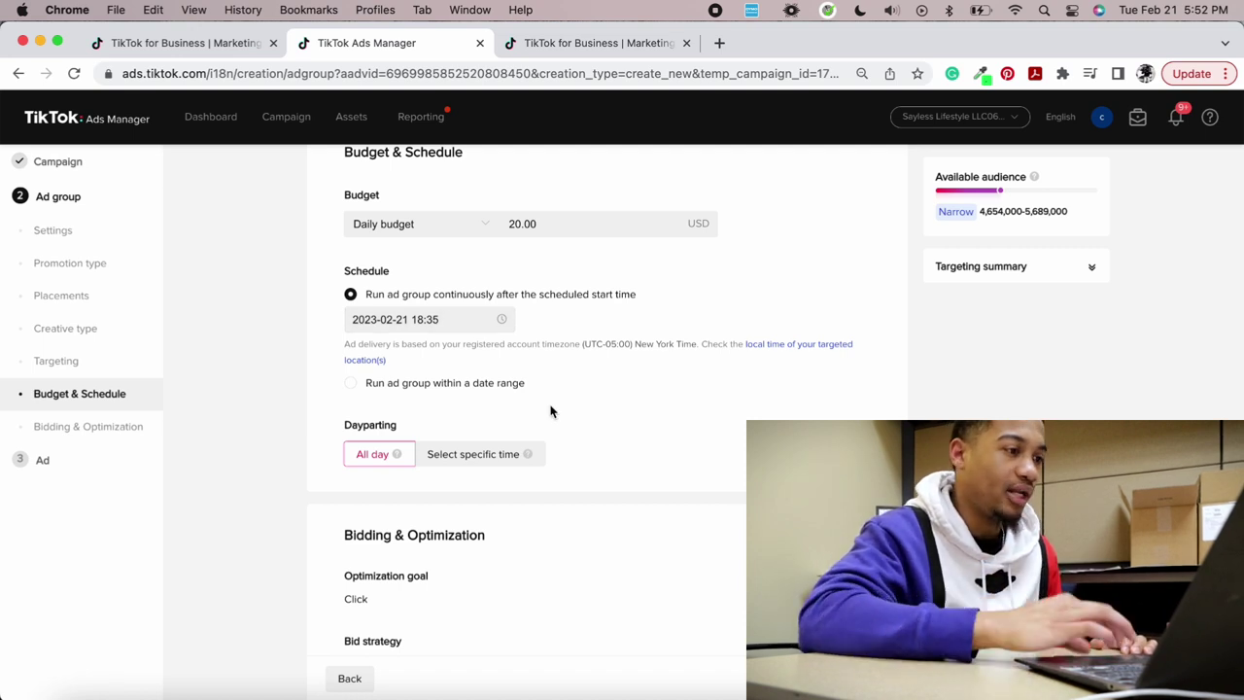
{"action": "scroll", "coordinate": [551, 411], "scroll_direction": "down", "scroll_amount": 1}
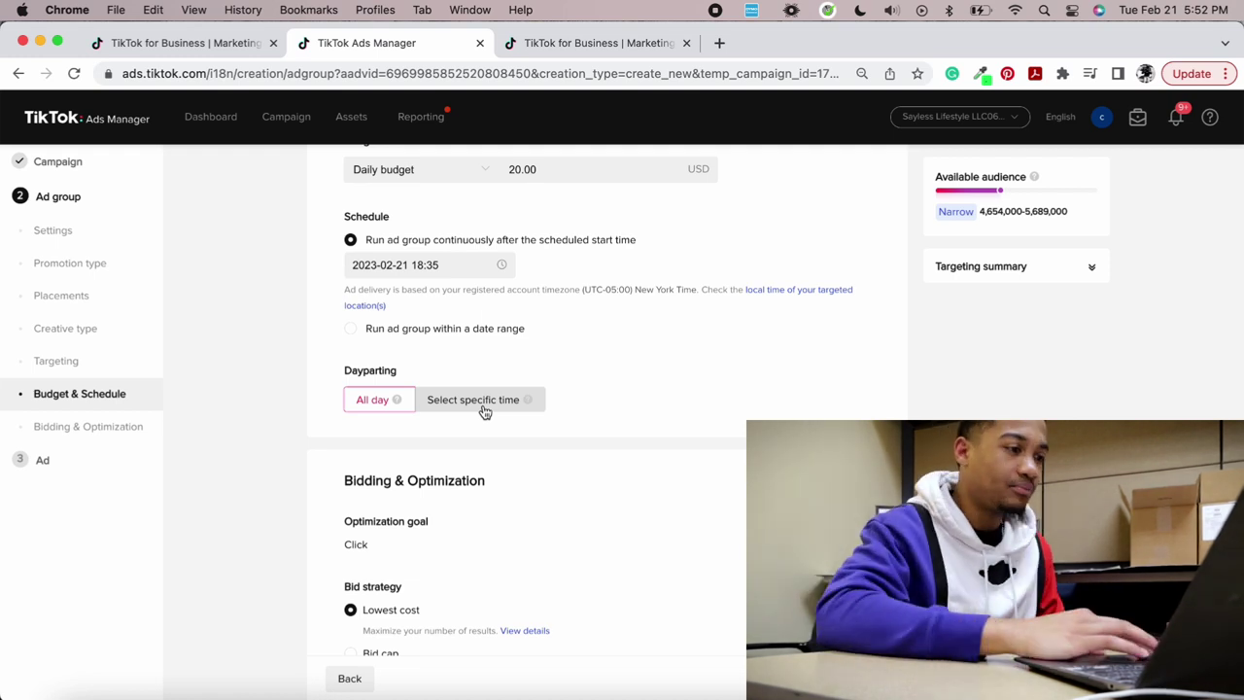
{"action": "scroll", "coordinate": [485, 413], "scroll_direction": "down", "scroll_amount": 2}
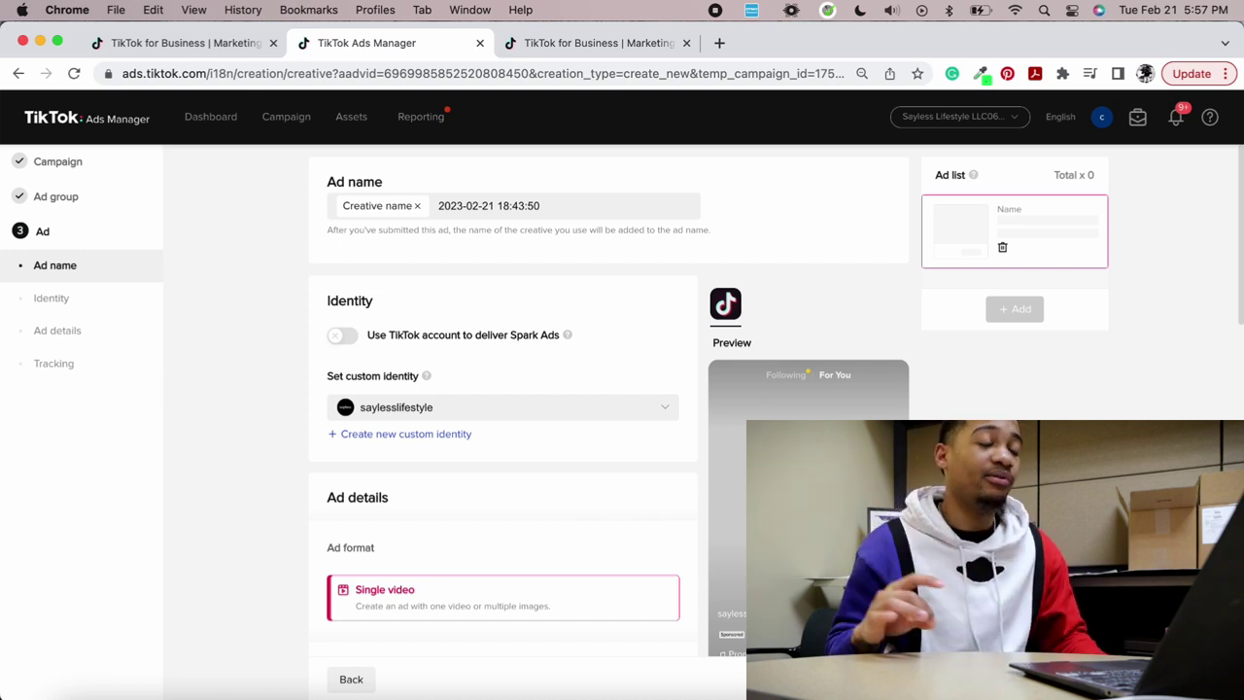
Turn on Spark Ads delivery through a TikTok account and choose to use another authorized account or post.
{"action": "scroll", "coordinate": [583, 305], "scroll_direction": "down", "scroll_amount": 3}
{"action": "scroll", "coordinate": [583, 305], "scroll_direction": "up", "scroll_amount": 3}
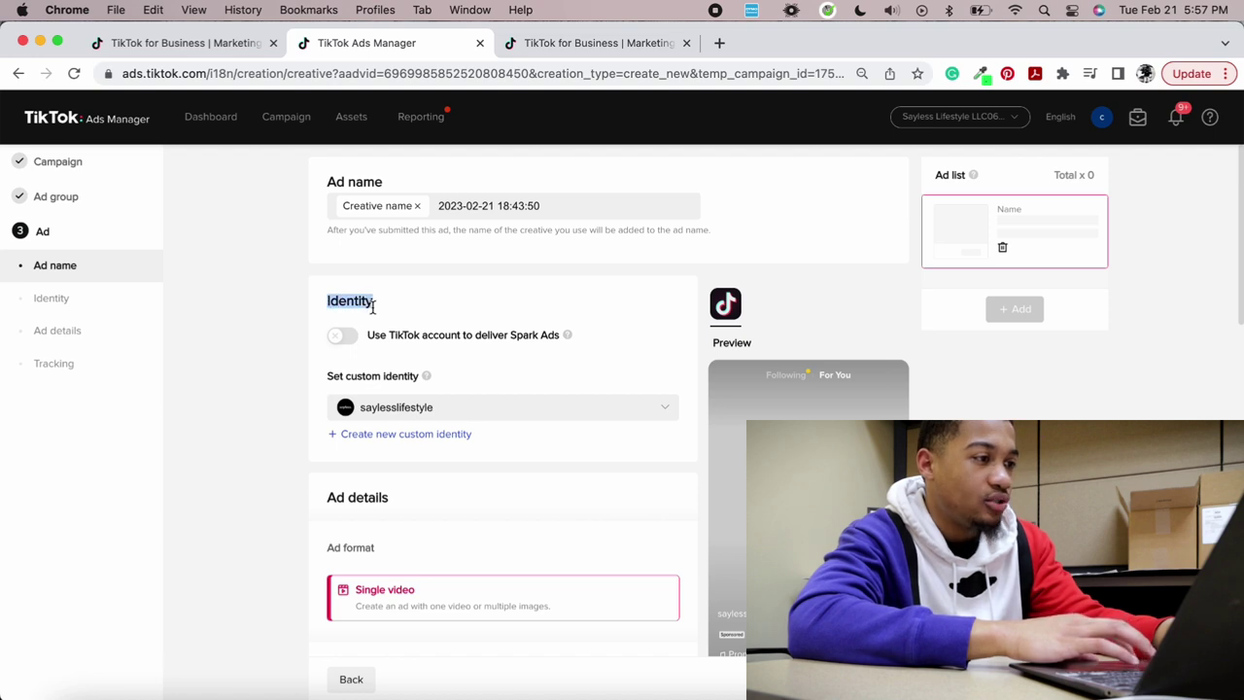
{"action": "left_click_drag", "start_coordinate": [369, 335], "coordinate": [508, 340]}
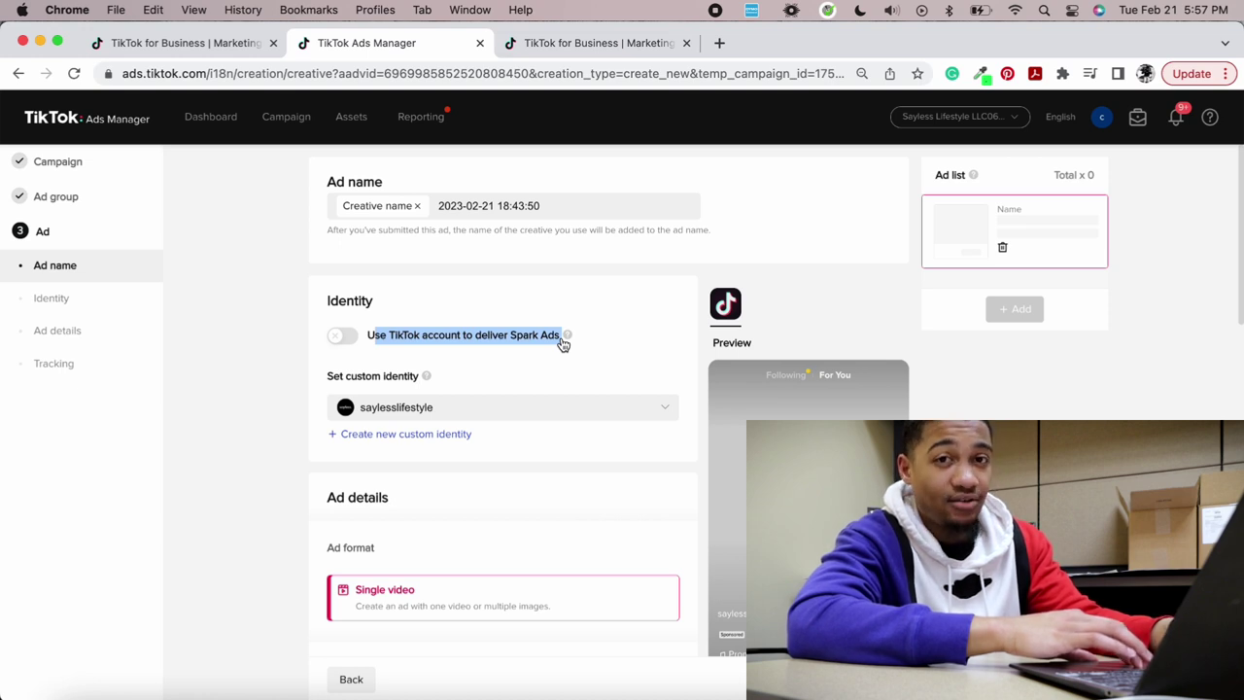
{"action": "left_click_drag", "start_coordinate": [368, 335], "coordinate": [379, 344]}
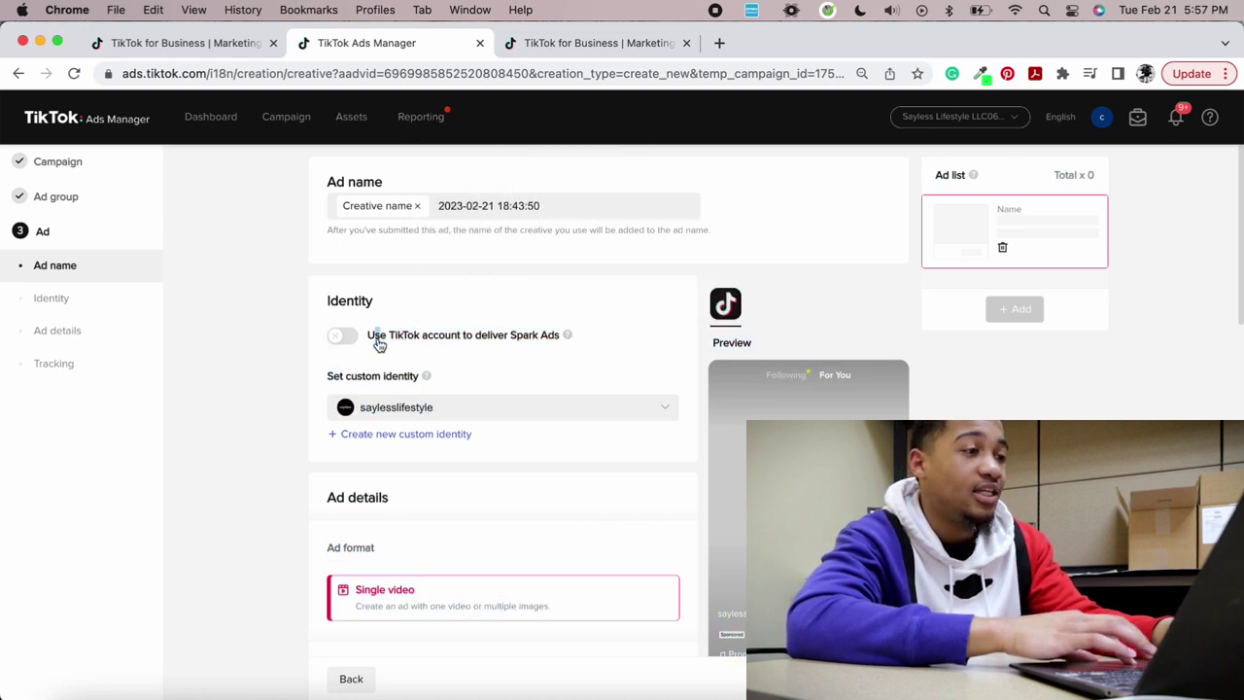
{"action": "left_click", "coordinate": [401, 303]}
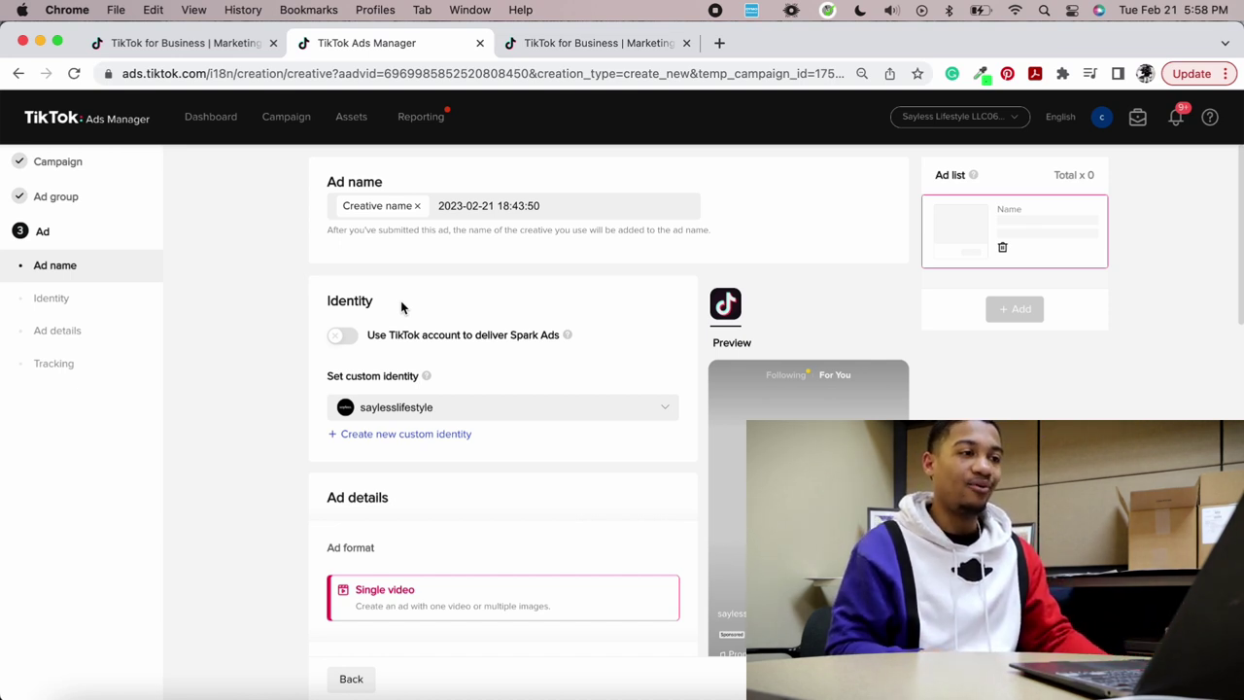
{"action": "left_click", "coordinate": [342, 337]}
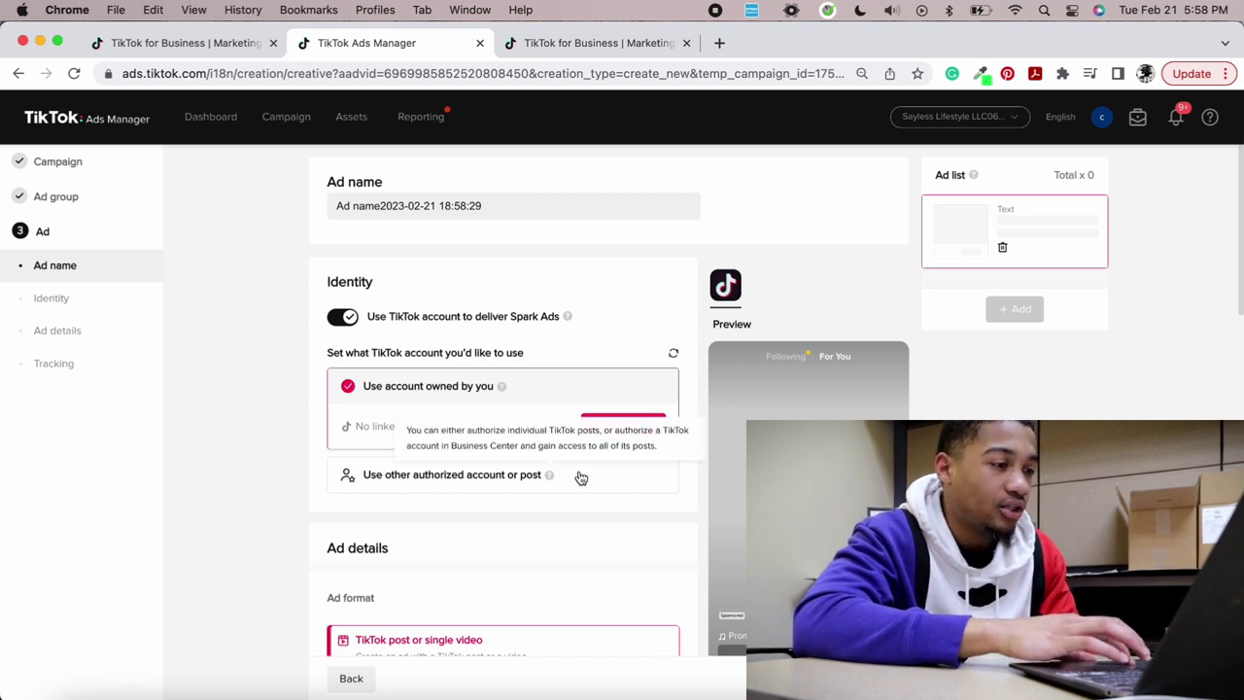
{"action": "left_click", "coordinate": [468, 476]}
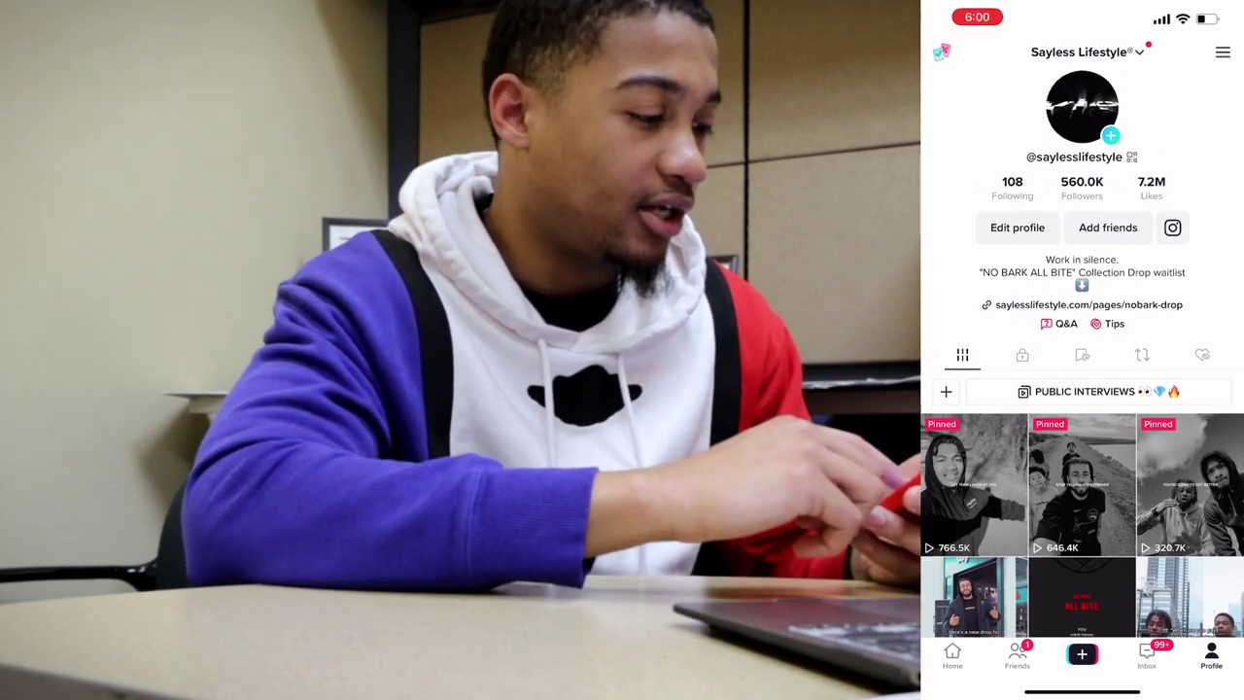
Switch to the TikTok app on the phone and open the ad settings of the "NO BARK ALL BITE" hoodie video.
{"action": "scroll", "coordinate": [1082, 369], "scroll_direction": "down", "scroll_amount": 5}
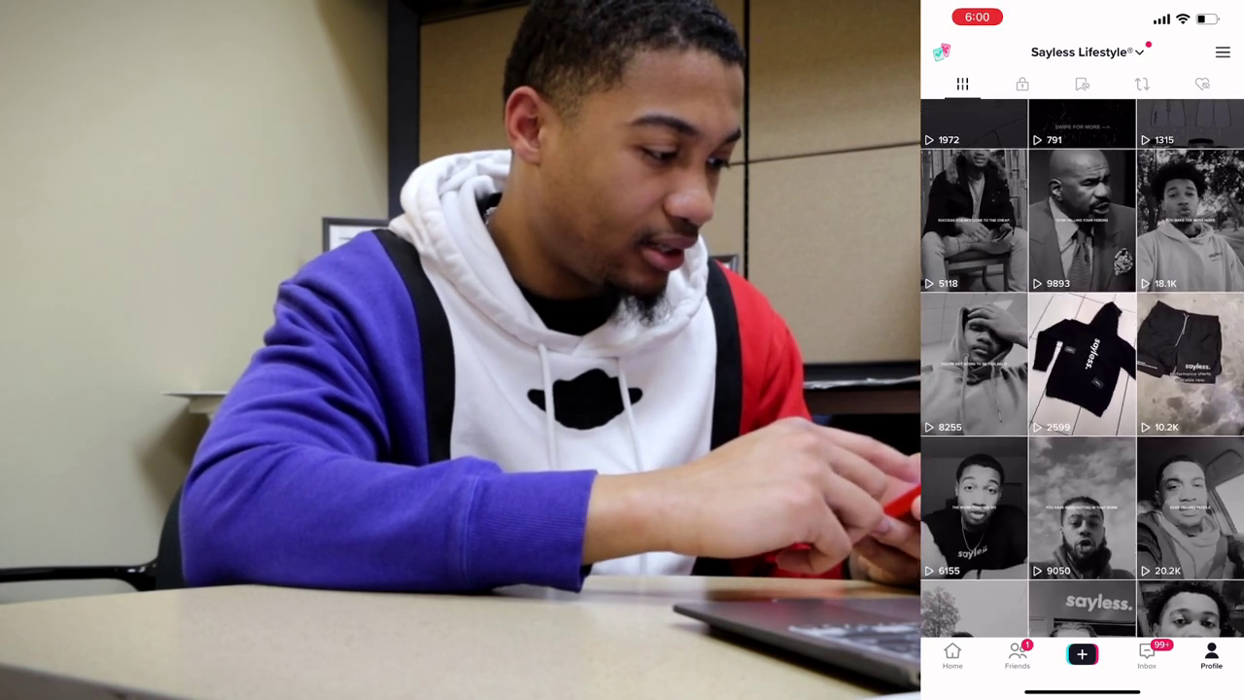
{"action": "scroll", "coordinate": [1082, 369], "scroll_direction": "up", "scroll_amount": 3}
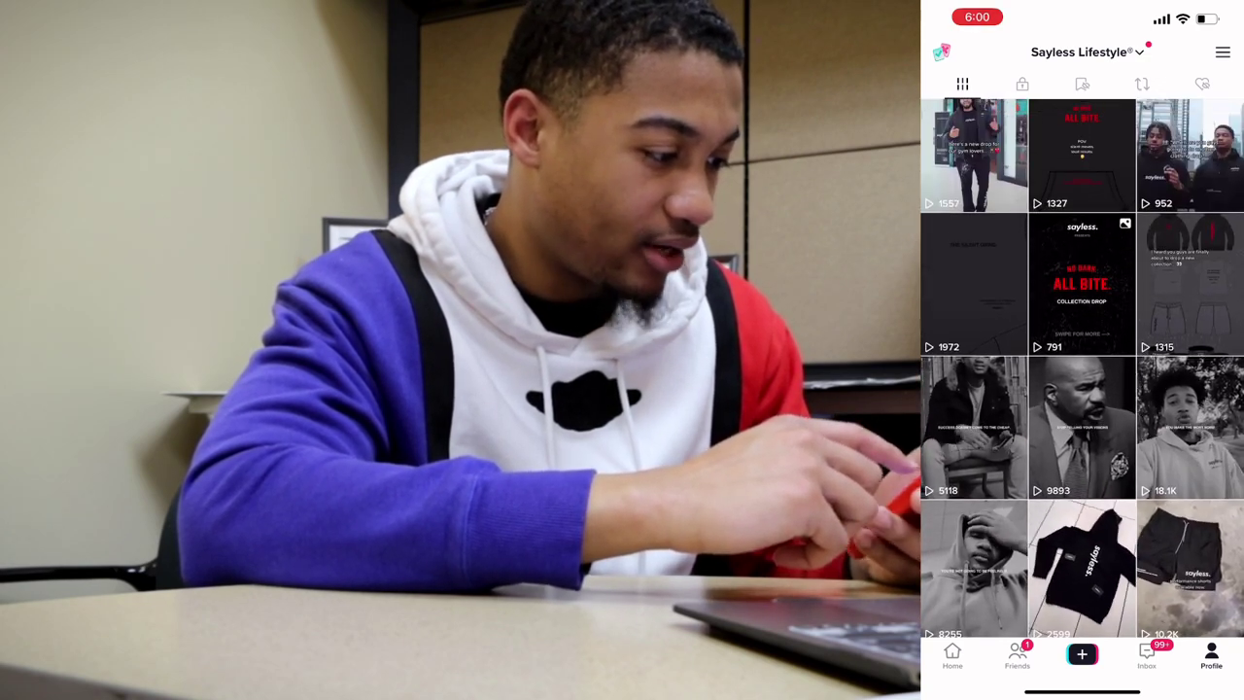
{"action": "left_click", "coordinate": [973, 282]}
{"action": "left_click", "coordinate": [1221, 564]}
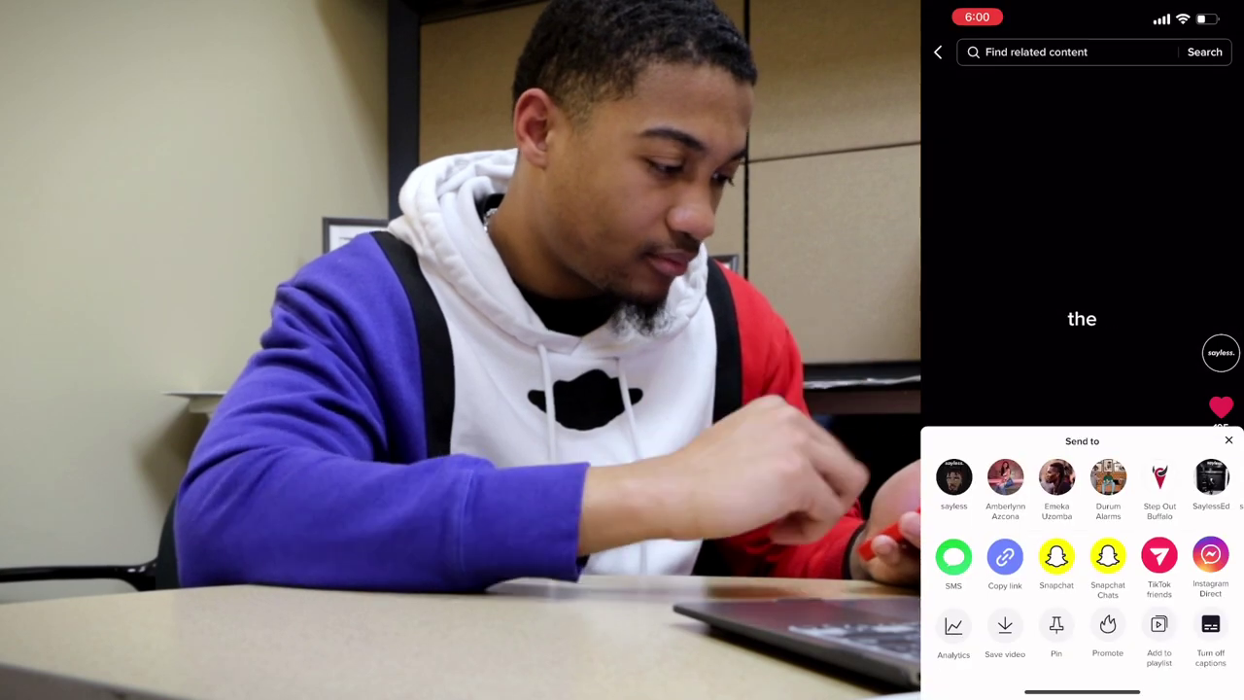
{"action": "scroll", "coordinate": [1082, 642], "scroll_direction": "right", "scroll_amount": 5}
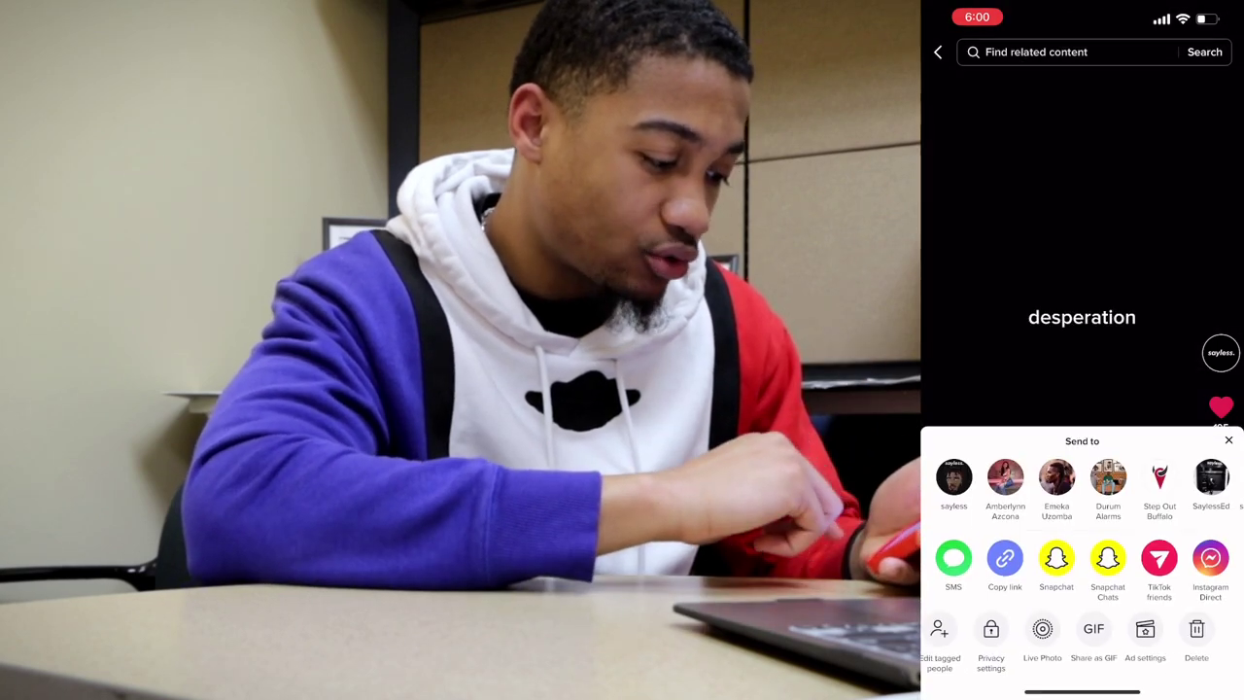
{"action": "left_click", "coordinate": [1159, 637]}
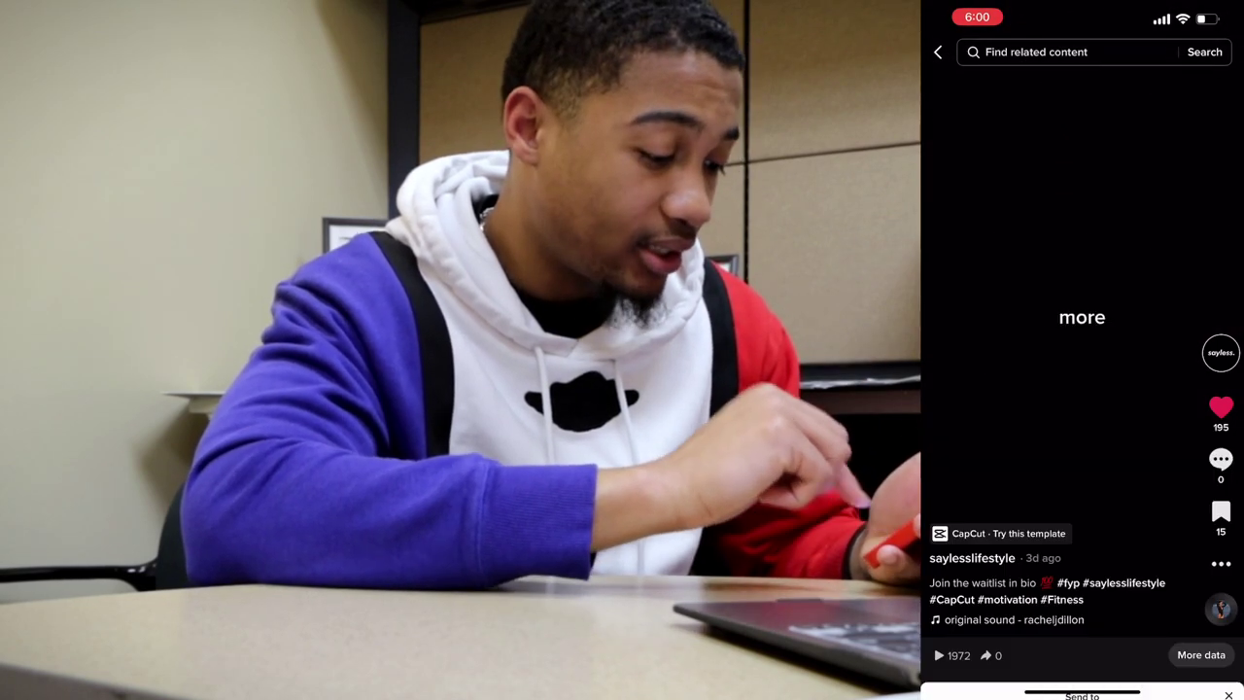
{"action": "scroll", "coordinate": [1082, 350], "scroll_direction": "down", "scroll_amount": 3}
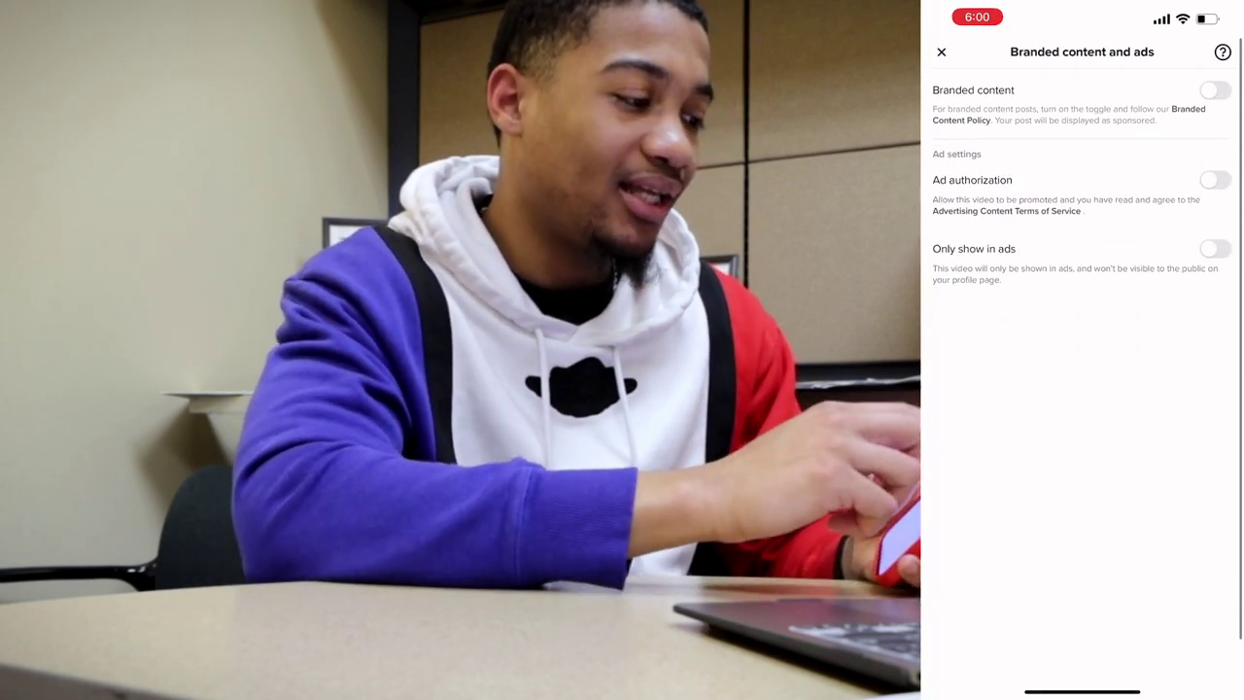
Turn on ad authorization for the video, generate a video code valid for 365 days and save the settings.
{"action": "left_click", "coordinate": [1214, 179]}
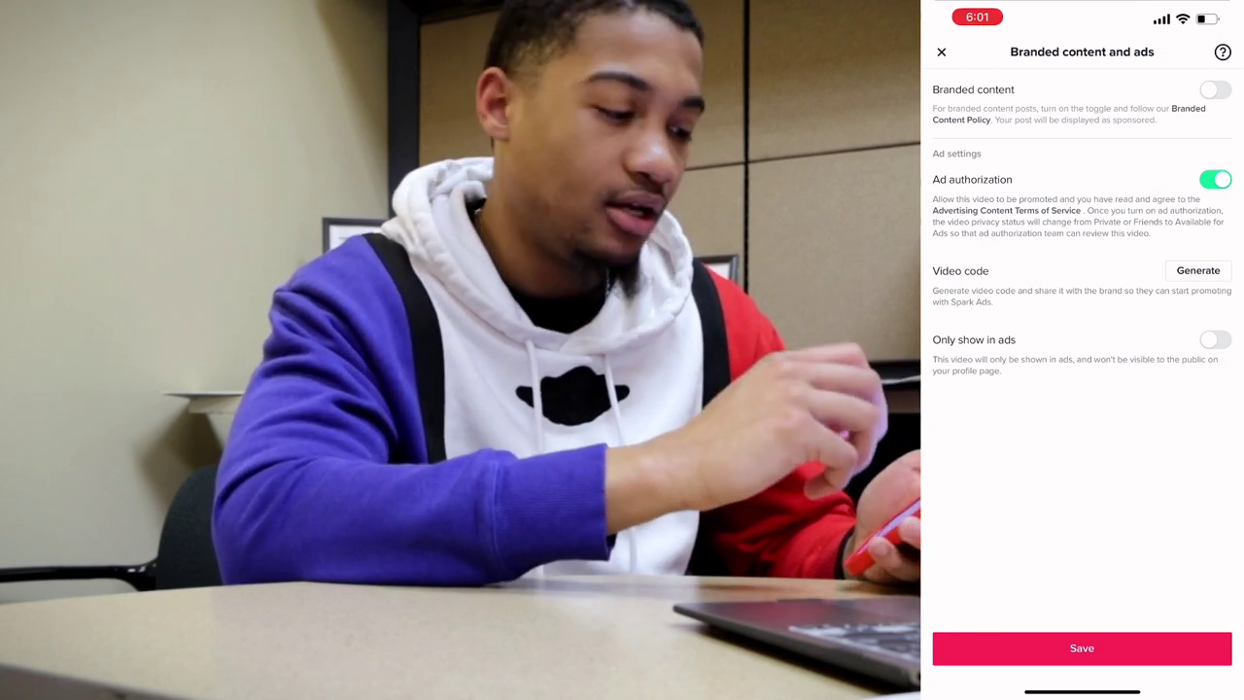
{"action": "left_click", "coordinate": [1197, 271]}
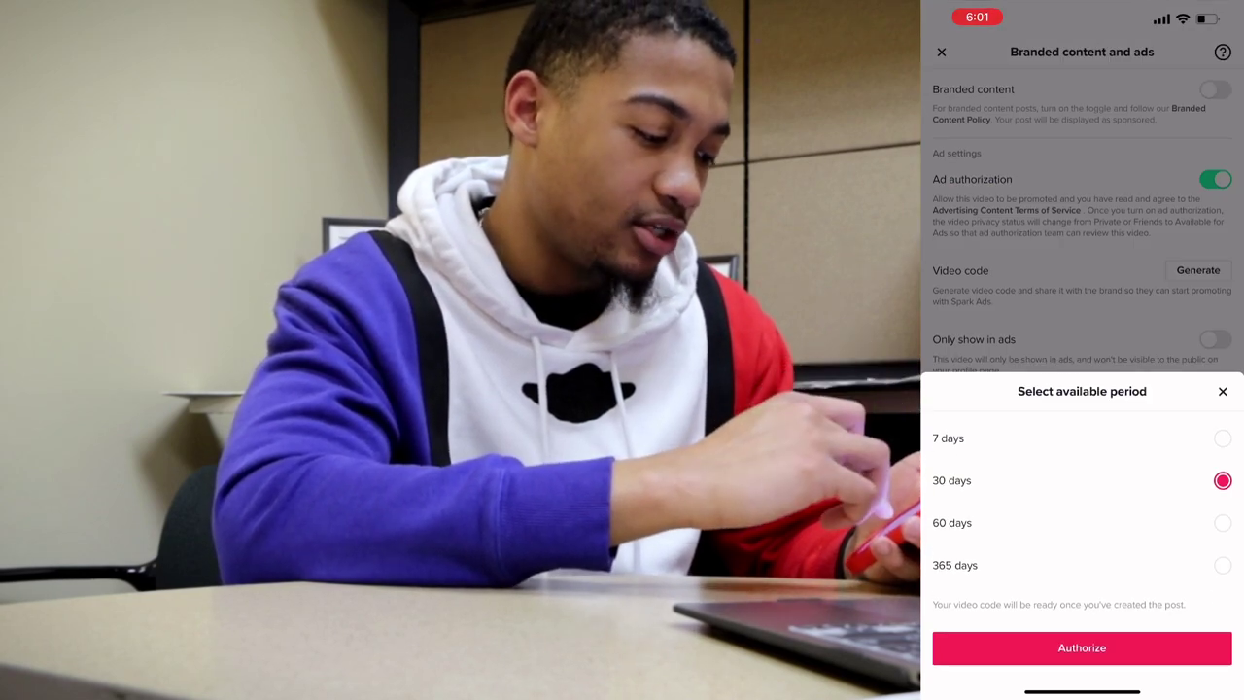
{"action": "left_click", "coordinate": [1223, 565]}
{"action": "left_click", "coordinate": [1082, 648]}
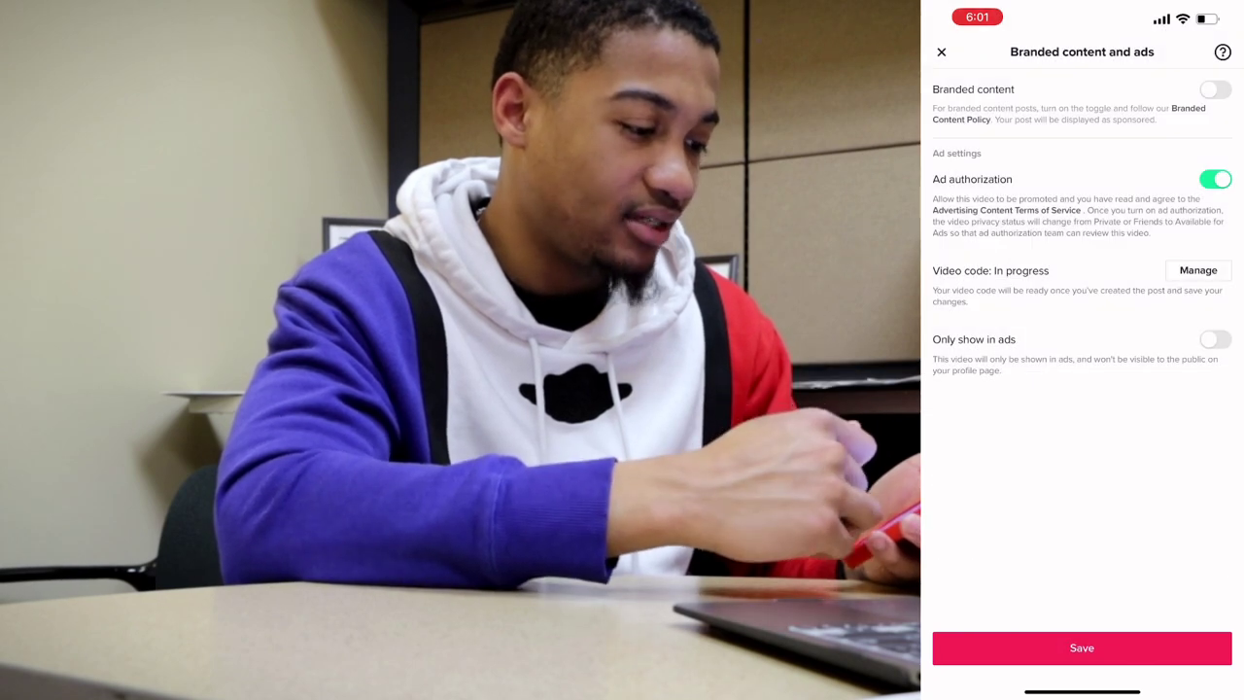
{"action": "left_click", "coordinate": [1082, 647]}
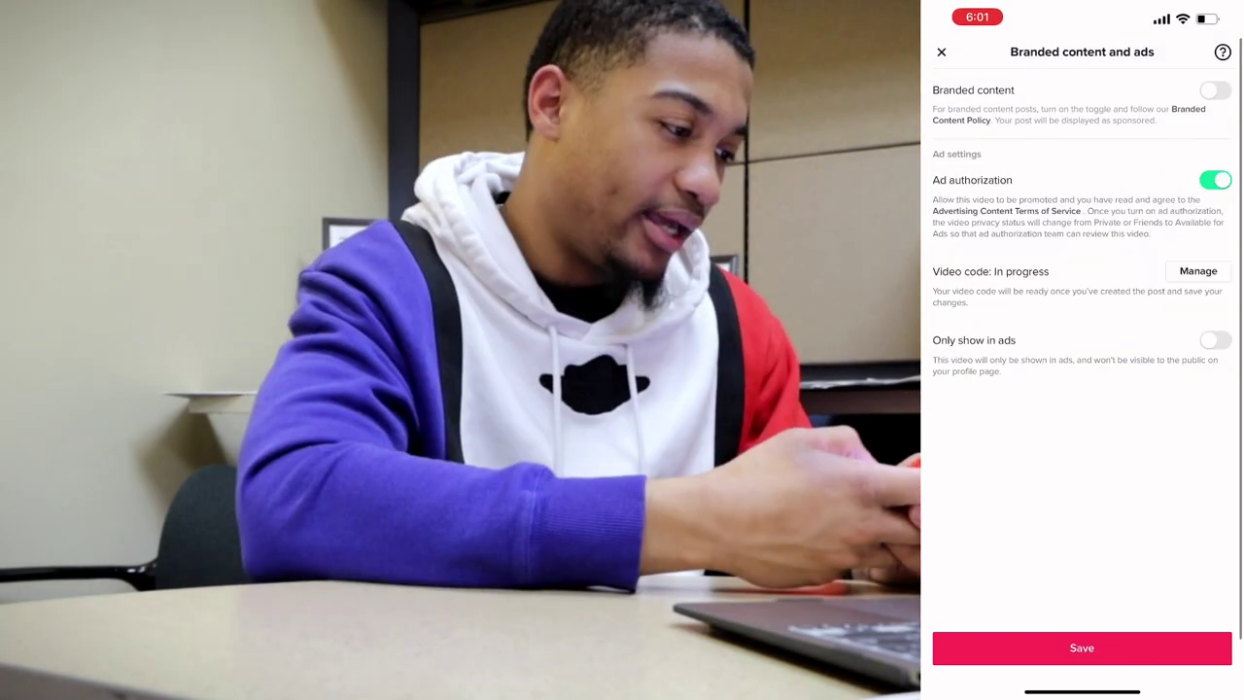
{"action": "left_click", "coordinate": [941, 52]}
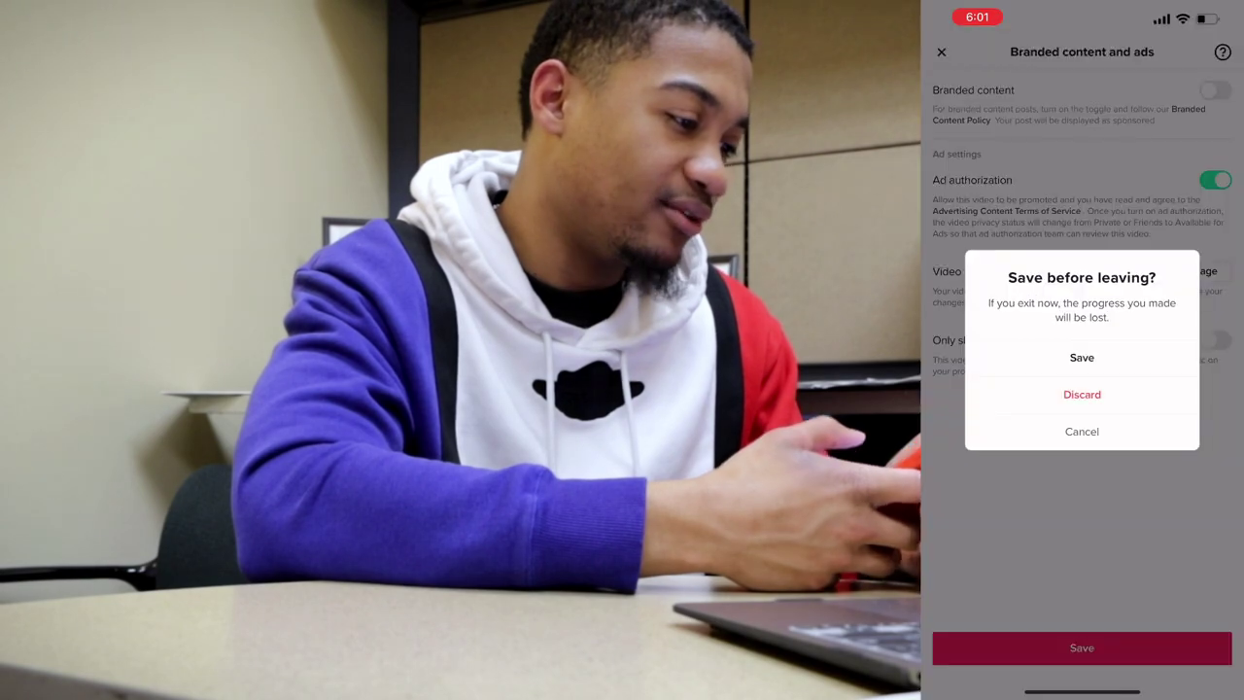
{"action": "left_click", "coordinate": [1082, 357]}
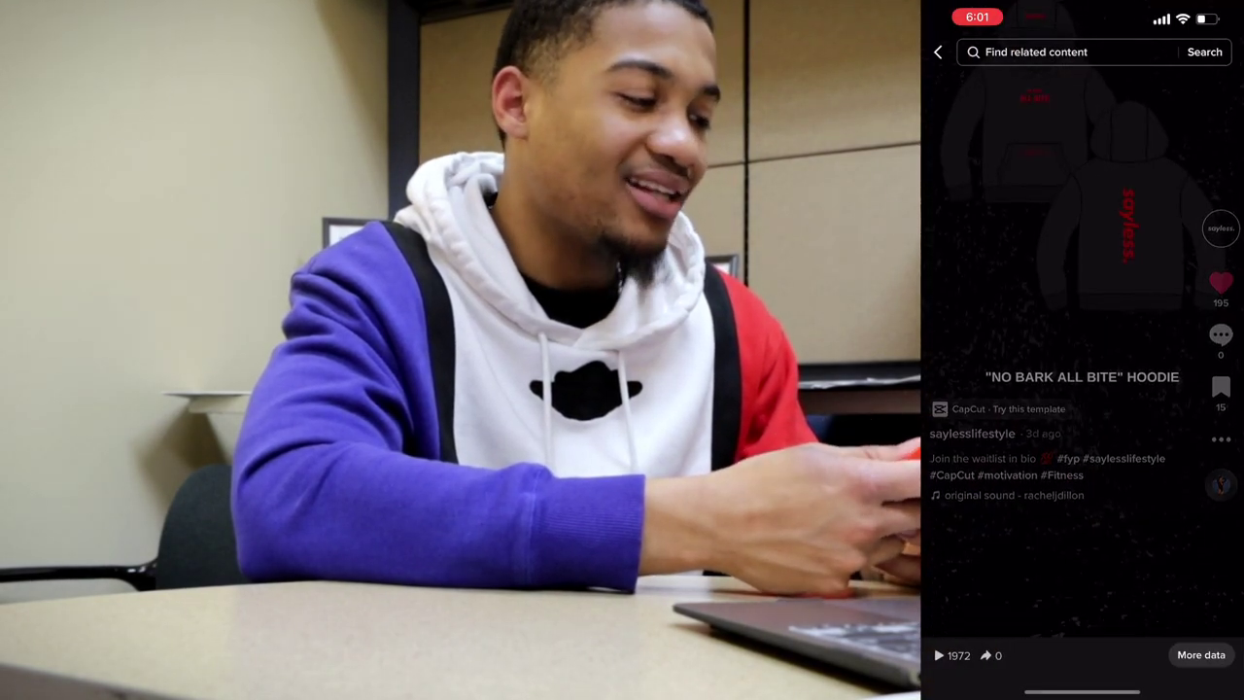
{"action": "left_click", "coordinate": [938, 52]}
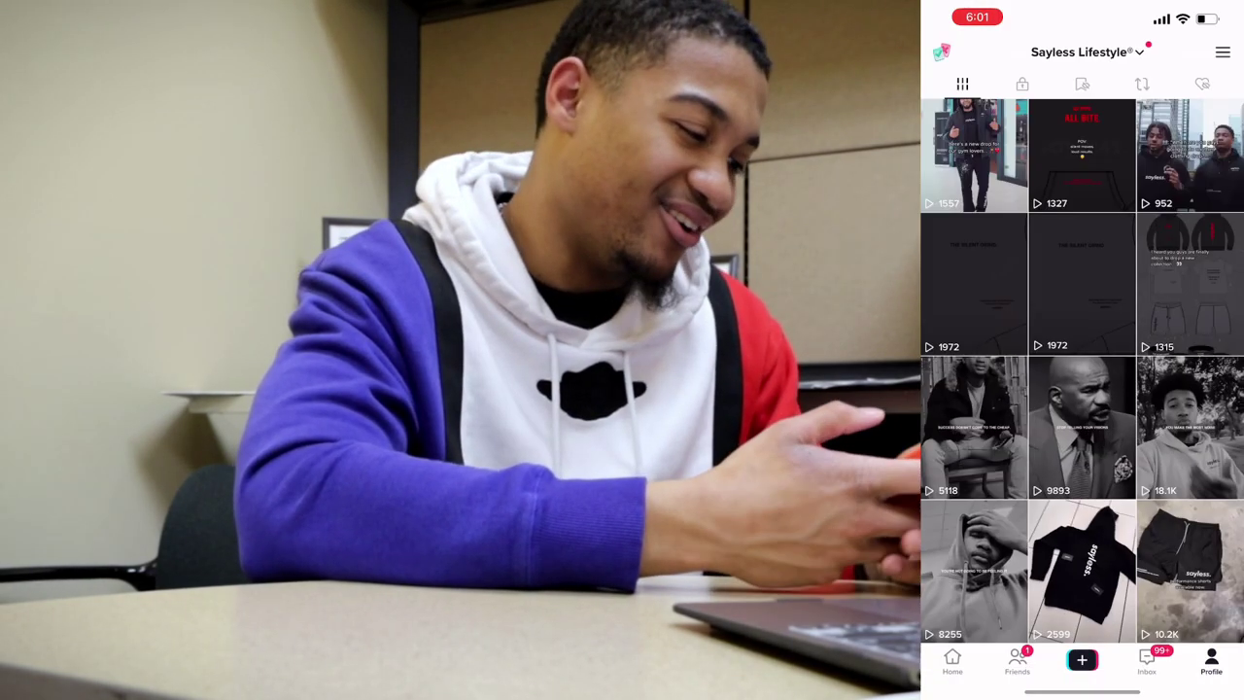
Open the ad settings of the "1 YEAR HOODIE available now." video and copy its video code.
{"action": "scroll", "coordinate": [1082, 370], "scroll_direction": "up", "scroll_amount": 3}
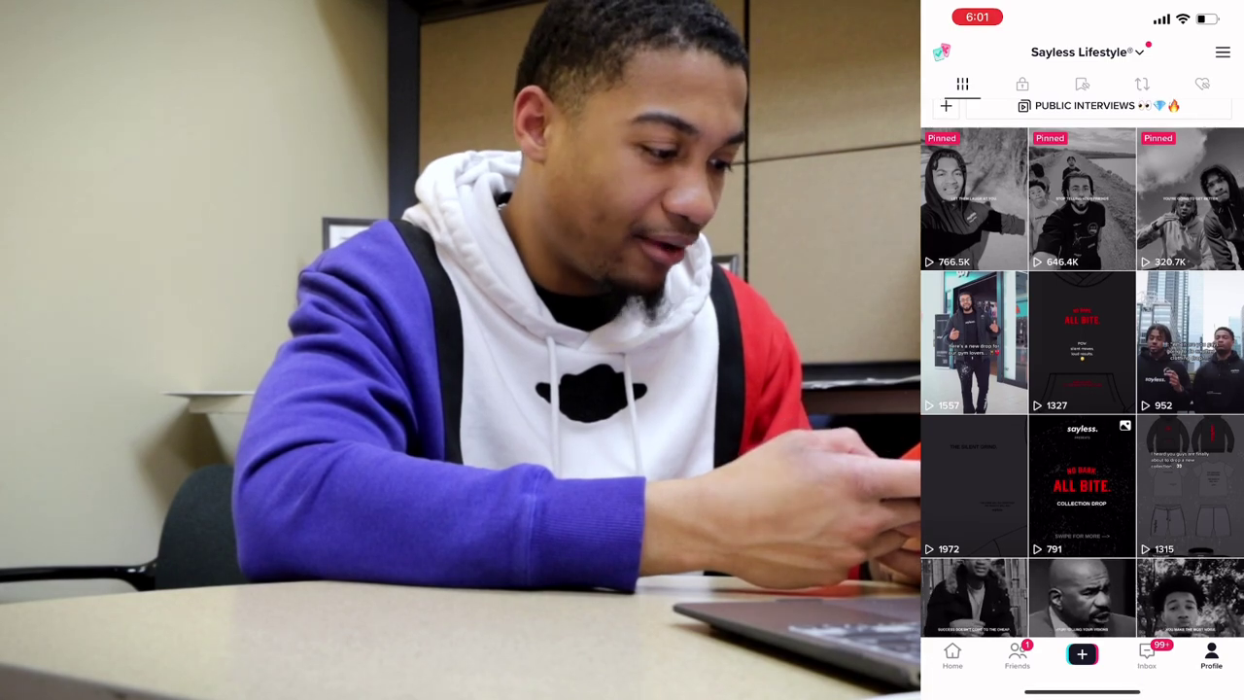
{"action": "scroll", "coordinate": [1082, 369], "scroll_direction": "down", "scroll_amount": 5}
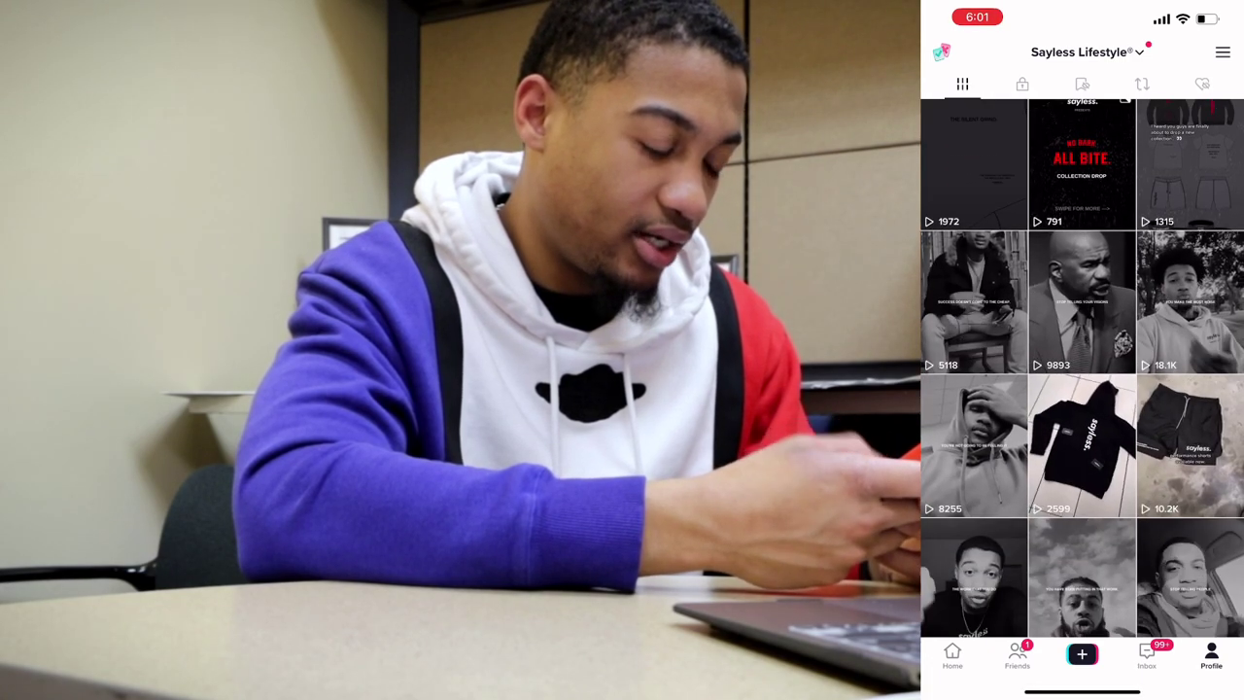
{"action": "left_click", "coordinate": [1083, 430]}
{"action": "left_click", "coordinate": [1221, 563]}
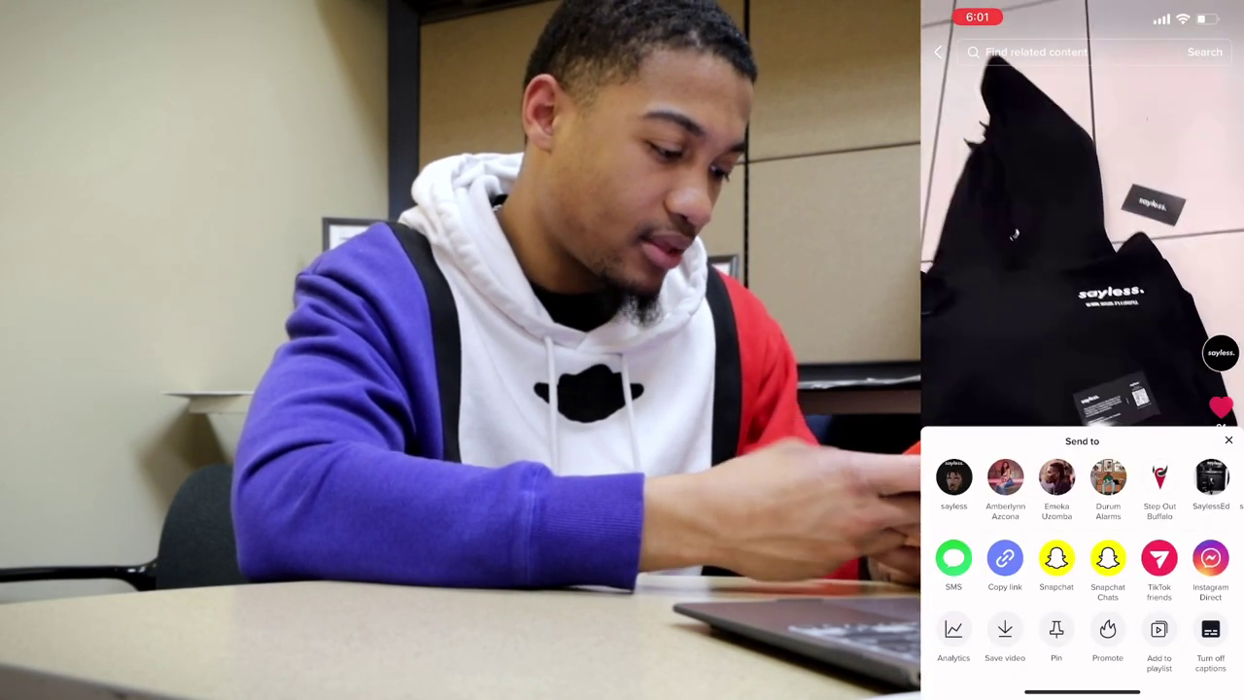
{"action": "scroll", "coordinate": [1082, 642], "scroll_direction": "left", "scroll_amount": 3}
{"action": "left_click", "coordinate": [948, 630]}
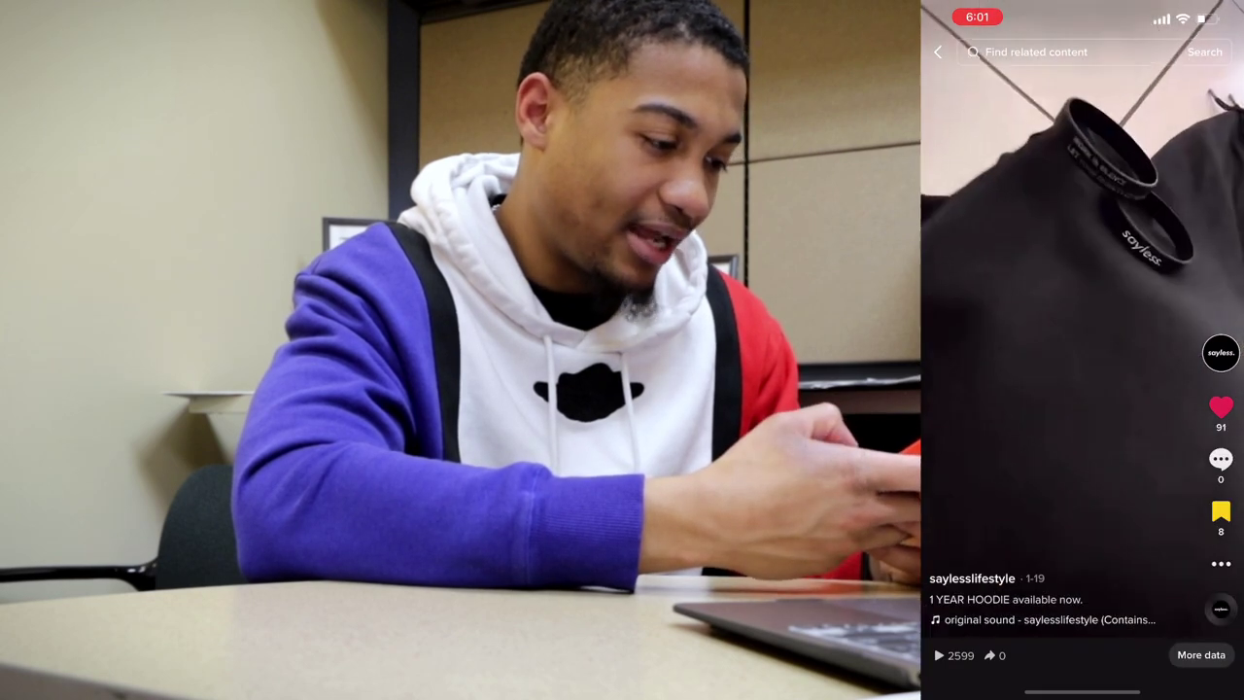
{"action": "left_click", "coordinate": [1199, 272]}
{"action": "left_click", "coordinate": [1080, 531]}
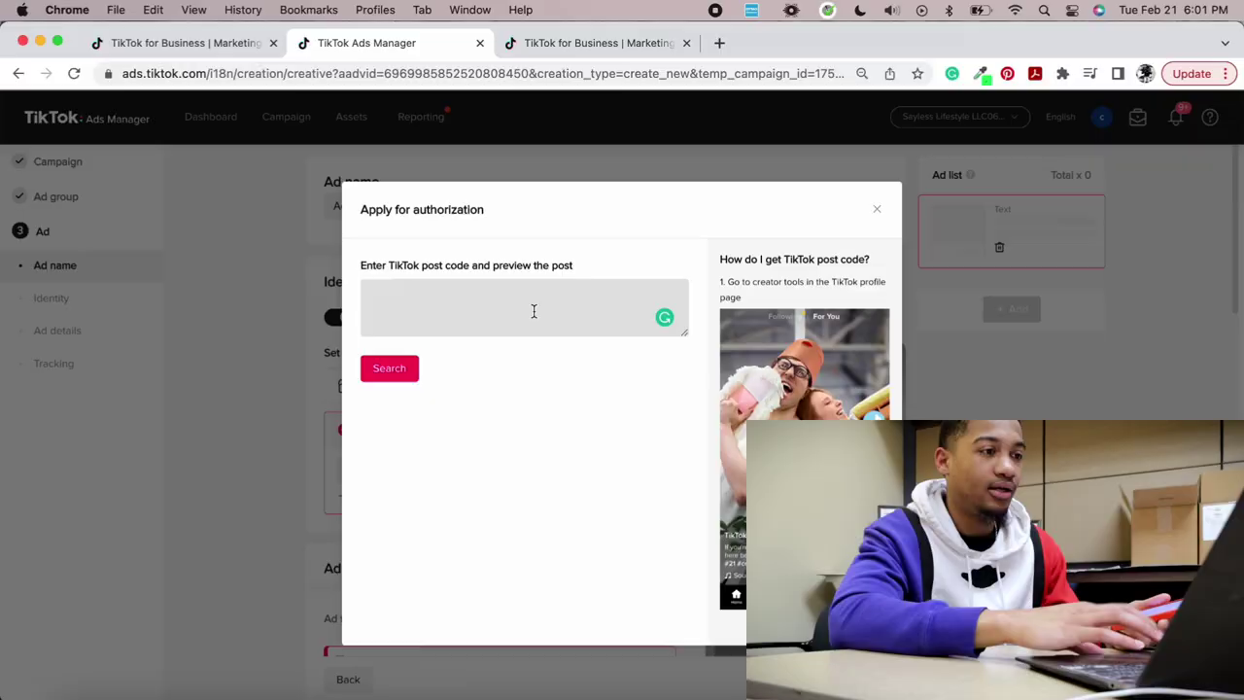
Enter the copied TikTok post code in the authorization request, search for the post and confirm its authorization.
{"action": "left_click", "coordinate": [534, 311]}
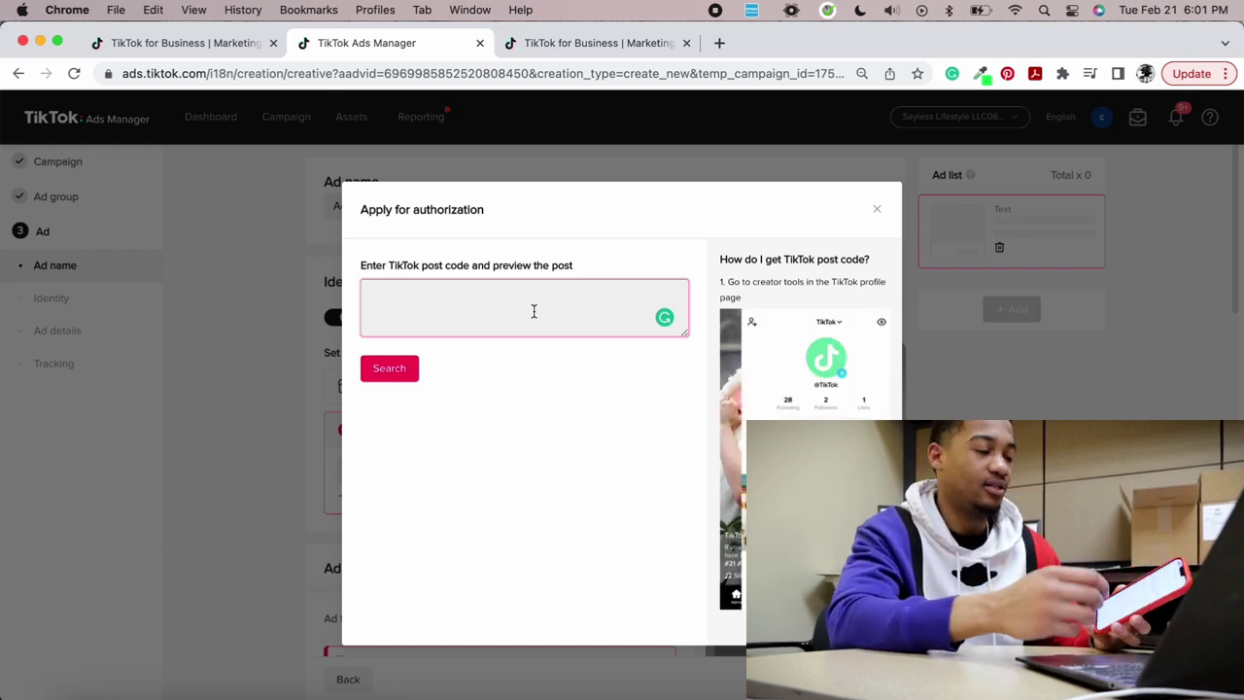
{"action": "key", "text": "super+v"}
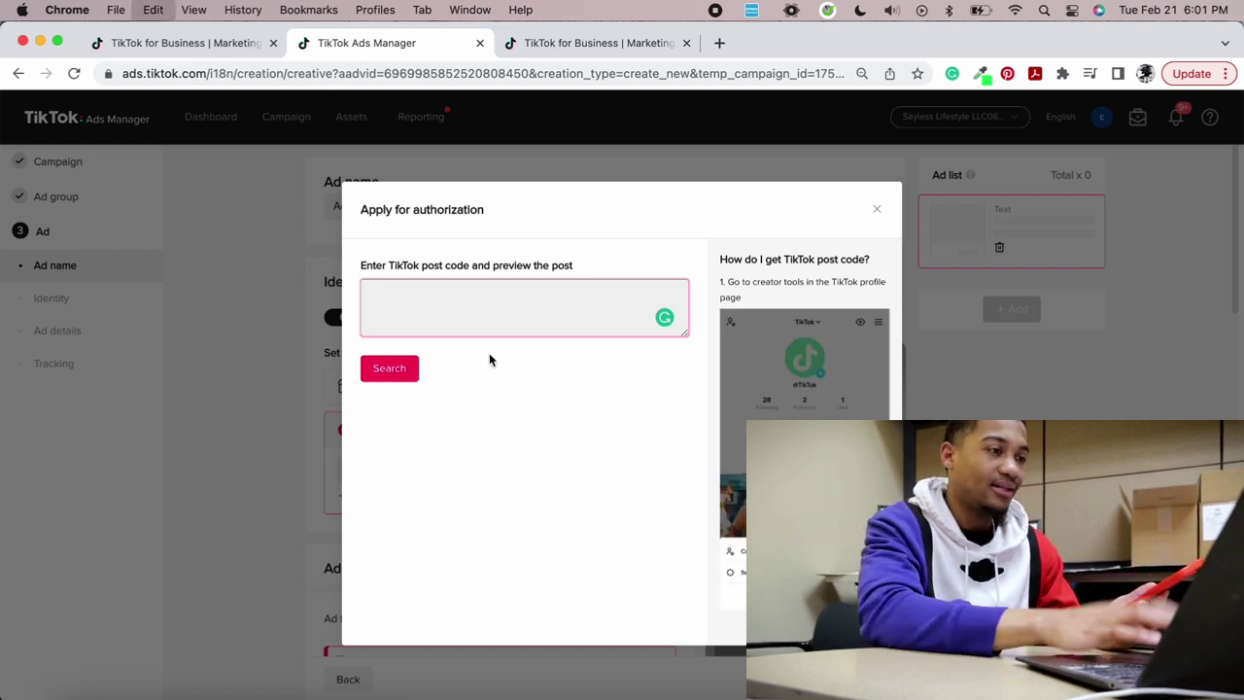
{"action": "key", "text": "super+v"}
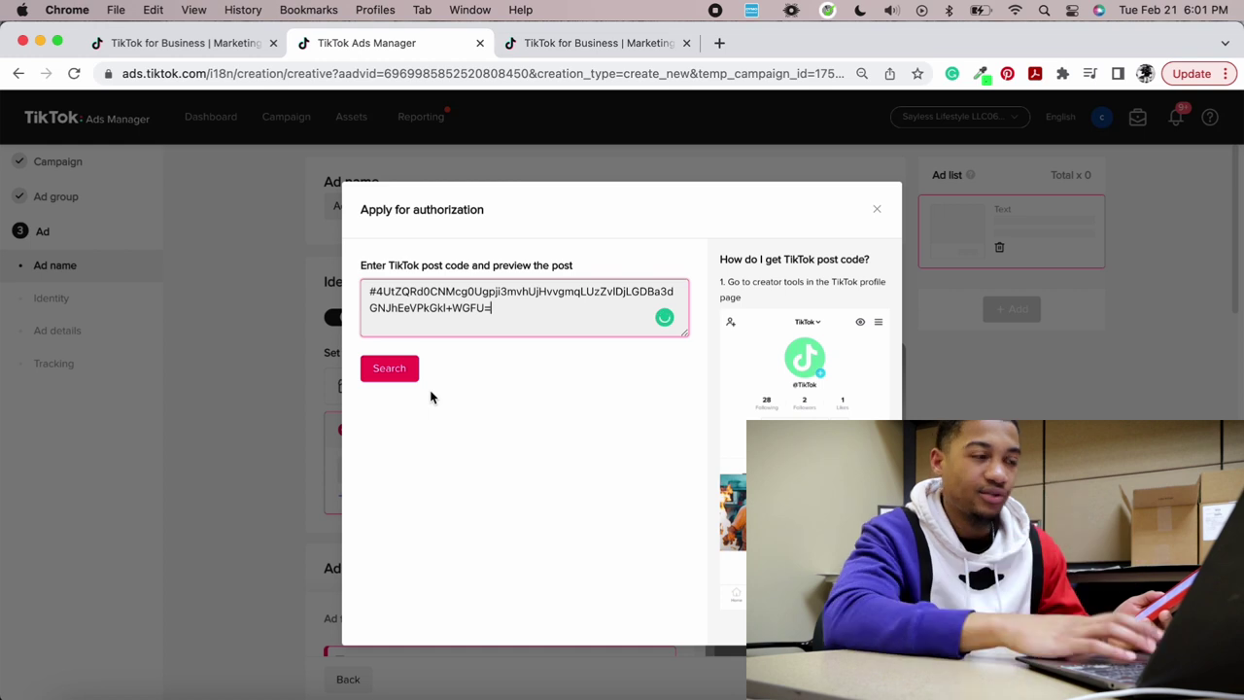
{"action": "left_click", "coordinate": [388, 373]}
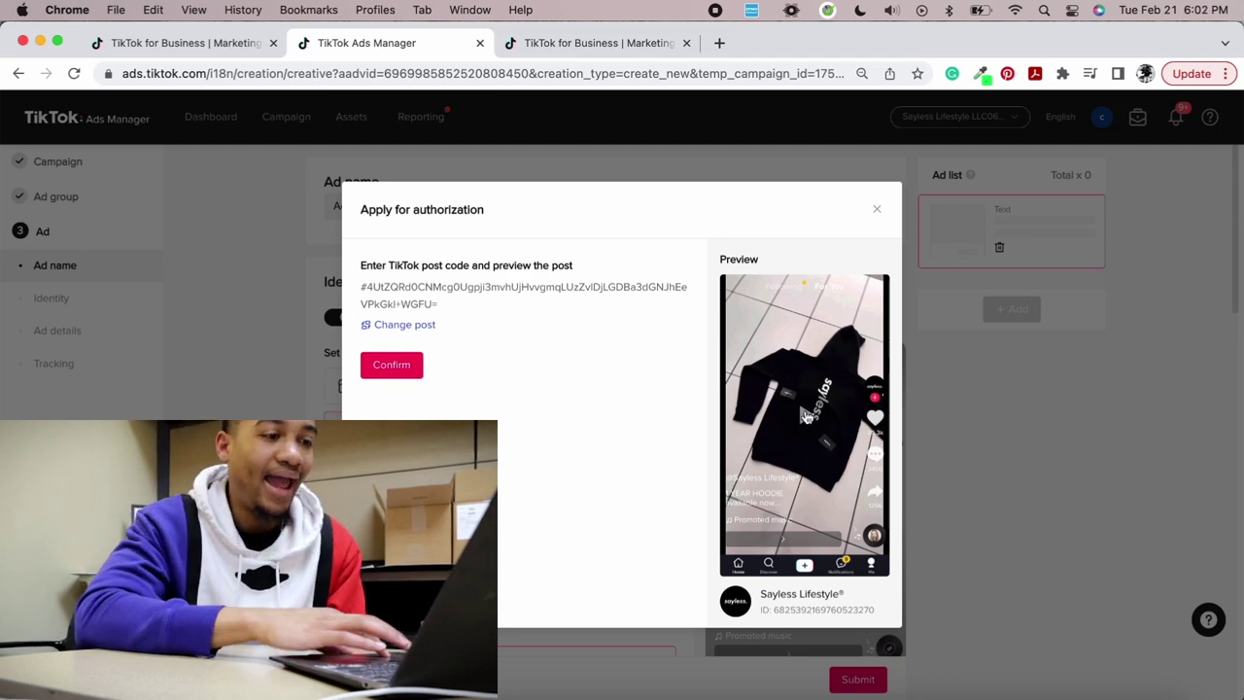
{"action": "left_click", "coordinate": [392, 364]}
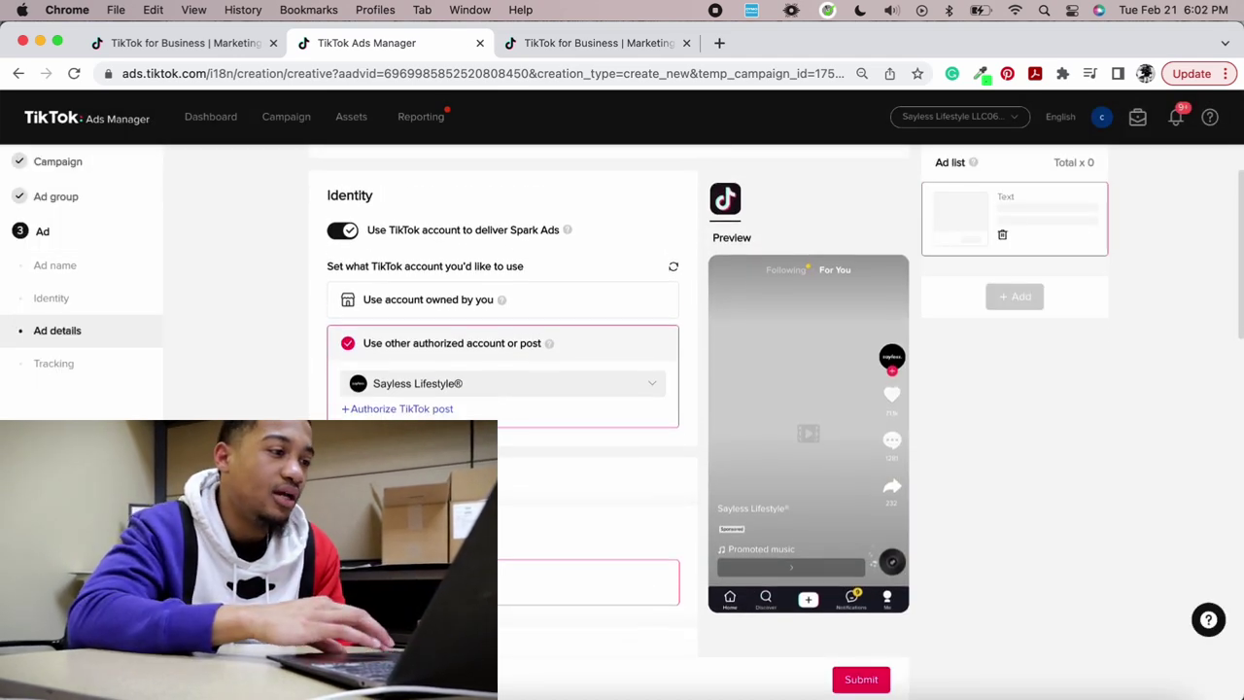
Add the authorized "1 YEAR HOODIE available now." post as the TikTok post of the ad creative.
{"action": "scroll", "coordinate": [583, 292], "scroll_direction": "down", "scroll_amount": 5}
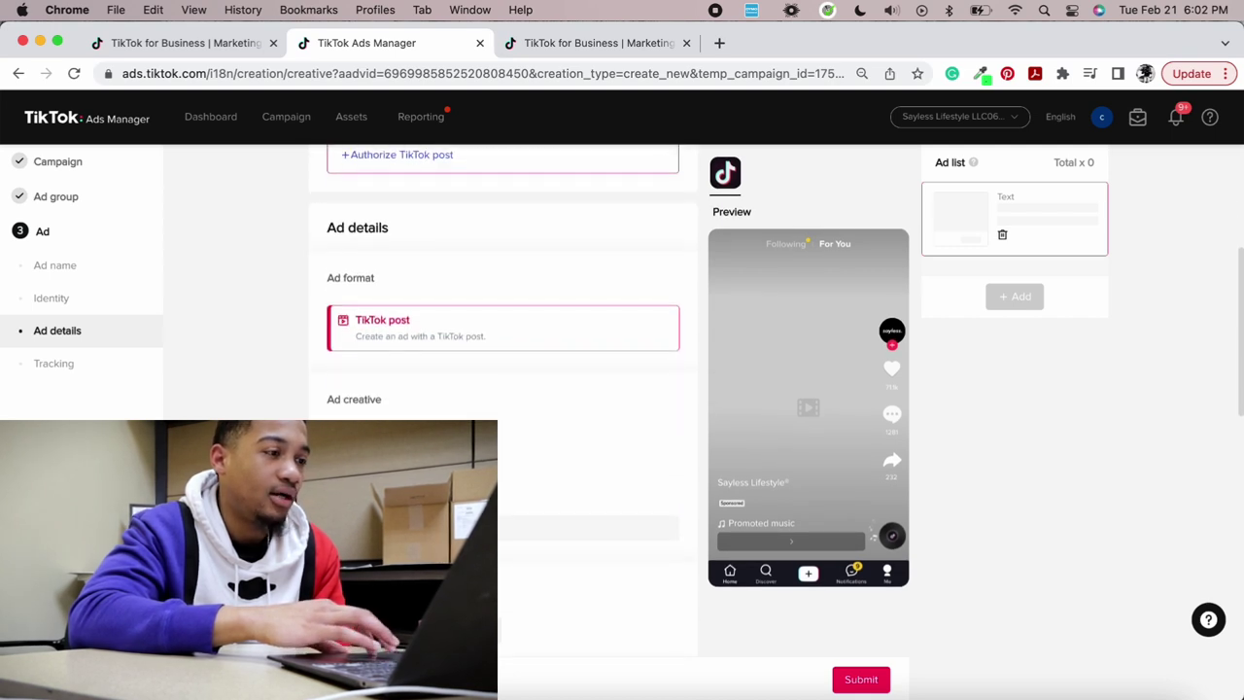
{"action": "left_click", "coordinate": [359, 407]}
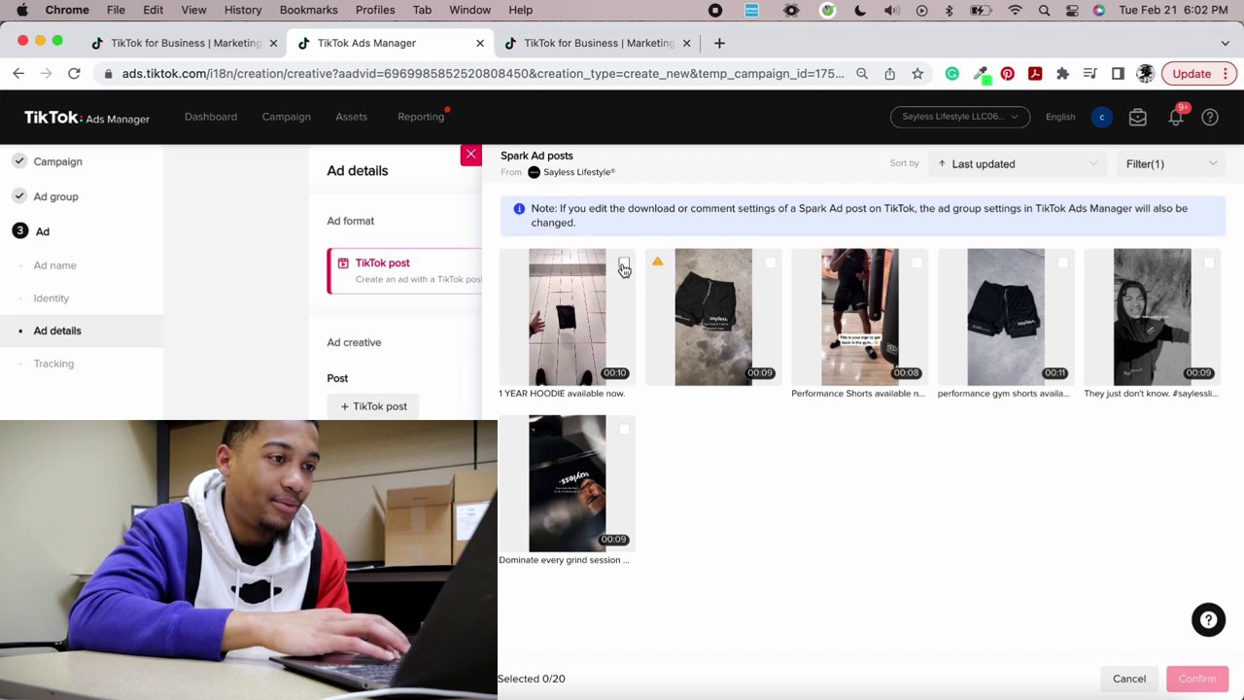
{"action": "left_click", "coordinate": [623, 264]}
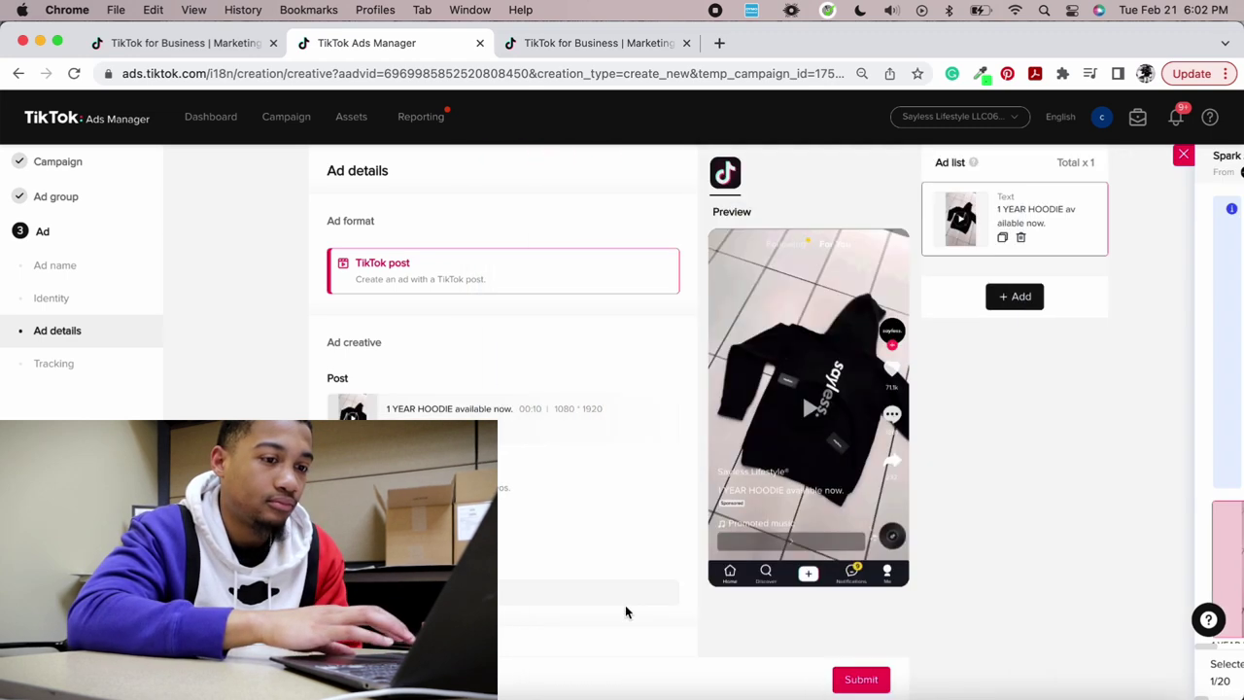
{"action": "scroll", "coordinate": [675, 438], "scroll_direction": "down", "scroll_amount": 1}
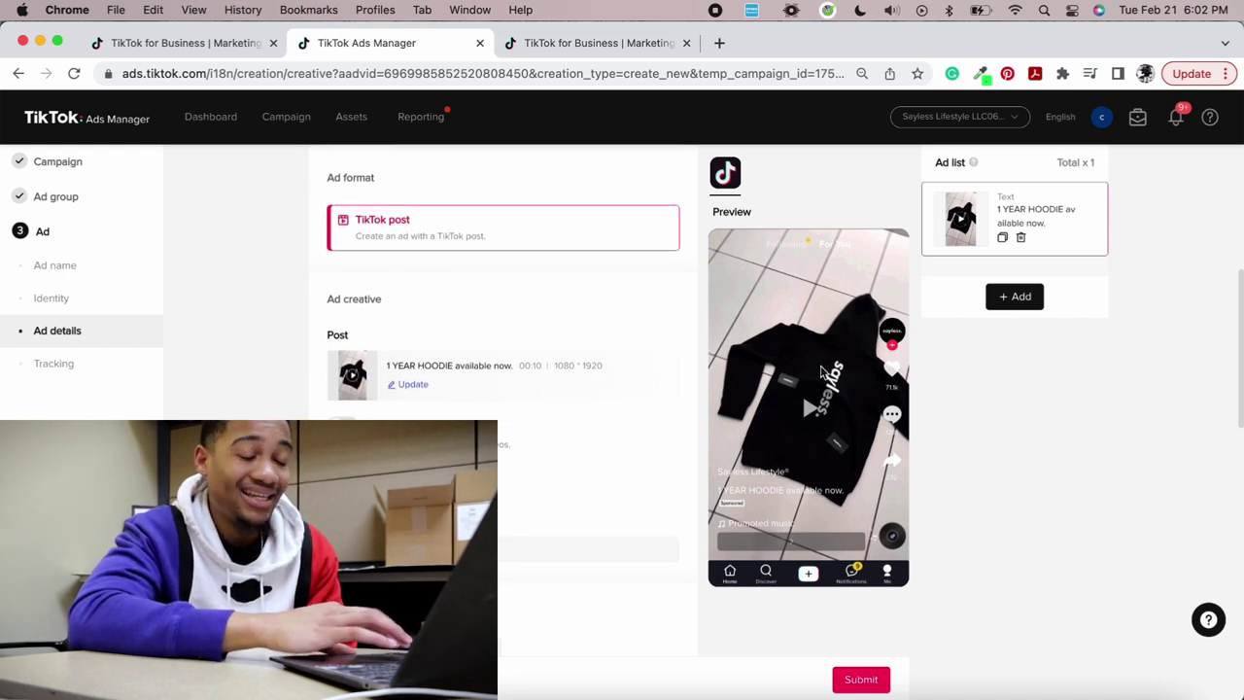
{"action": "scroll", "coordinate": [821, 372], "scroll_direction": "down", "scroll_amount": 1}
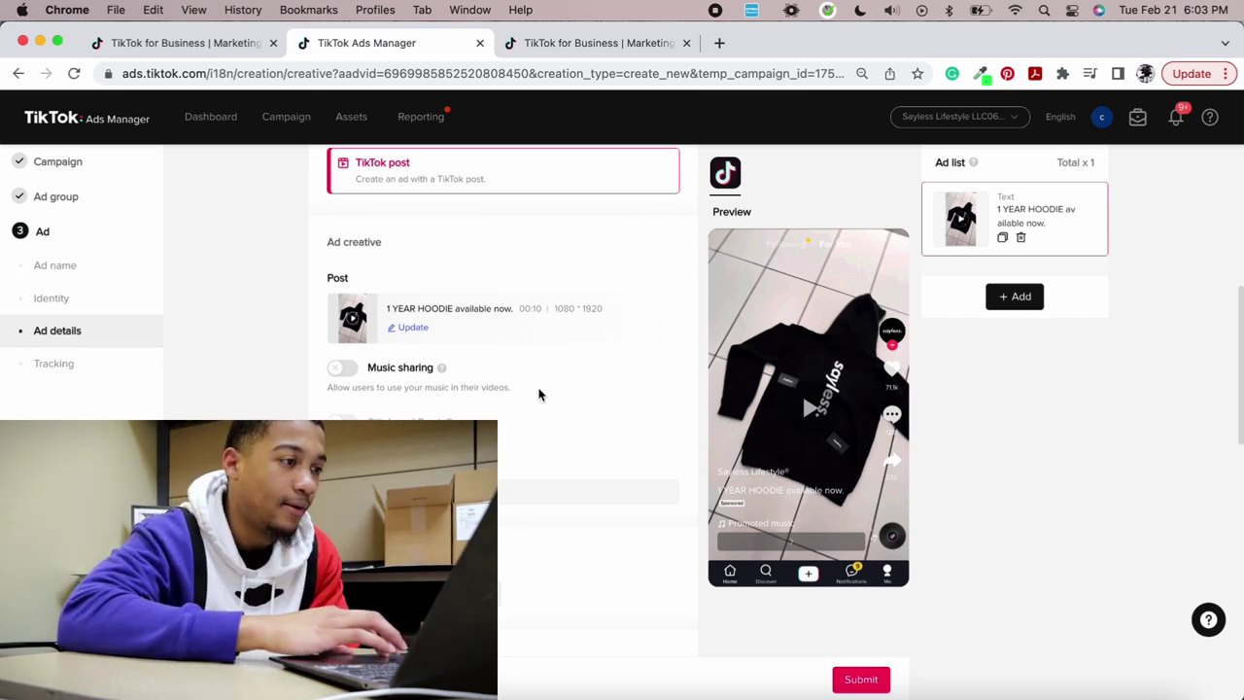
{"action": "scroll", "coordinate": [540, 393], "scroll_direction": "up", "scroll_amount": 1}
{"action": "scroll", "coordinate": [501, 420], "scroll_direction": "down", "scroll_amount": 3}
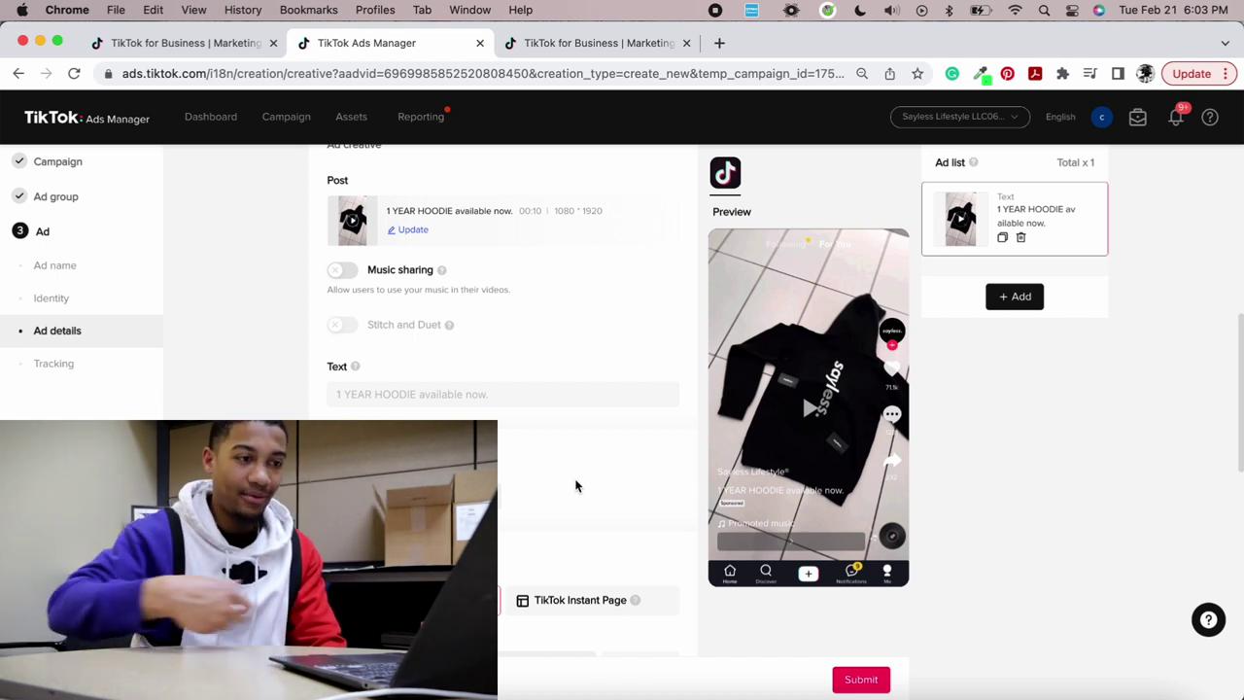
{"action": "scroll", "coordinate": [371, 384], "scroll_direction": "down", "scroll_amount": 3}
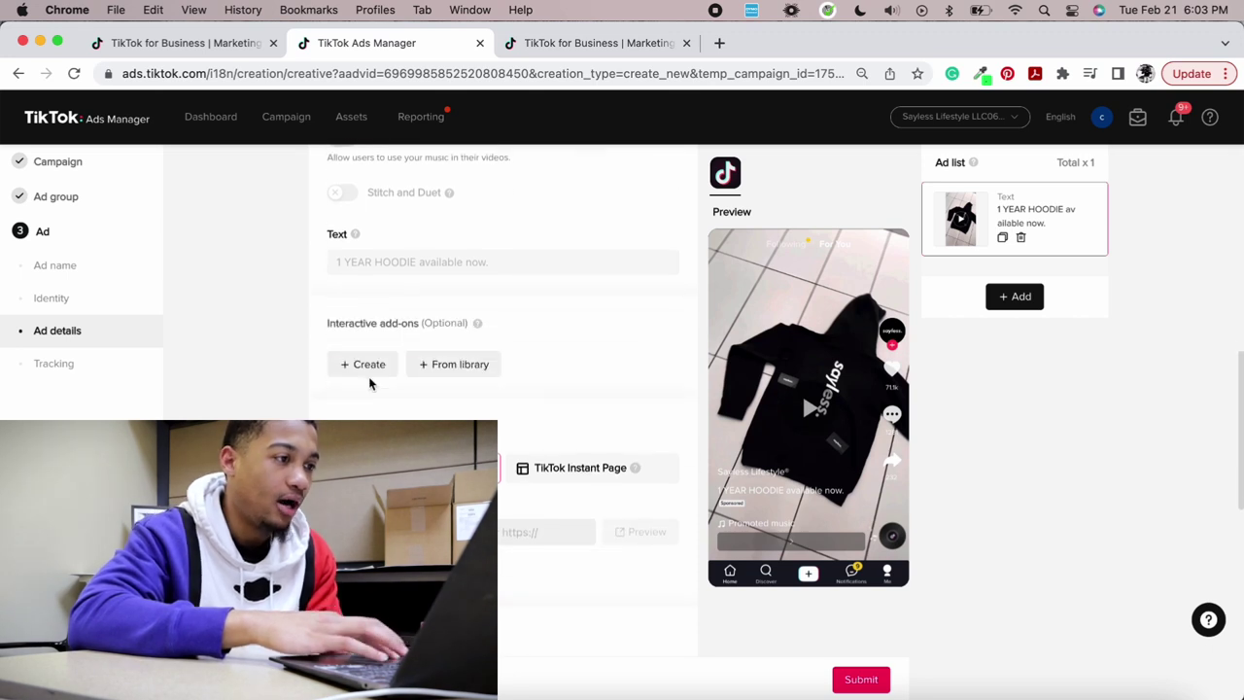
{"action": "scroll", "coordinate": [457, 368], "scroll_direction": "down", "scroll_amount": 2}
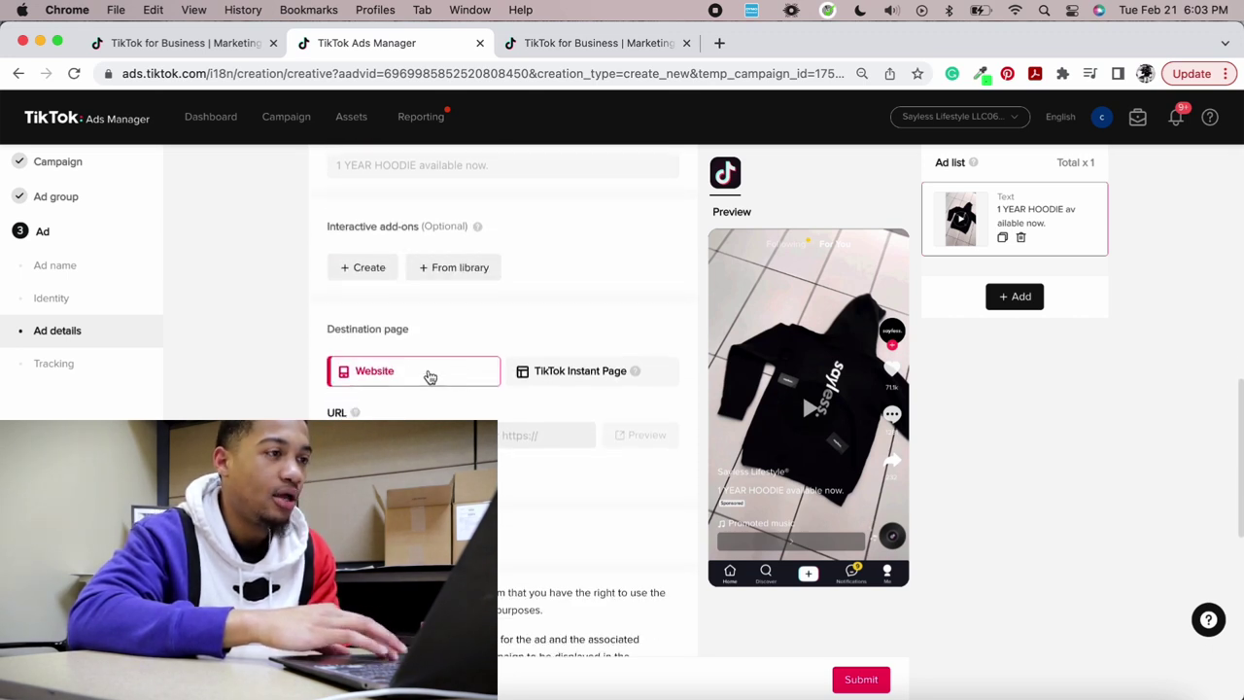
{"action": "scroll", "coordinate": [430, 377], "scroll_direction": "down", "scroll_amount": 1}
{"action": "left_click", "coordinate": [455, 400]}
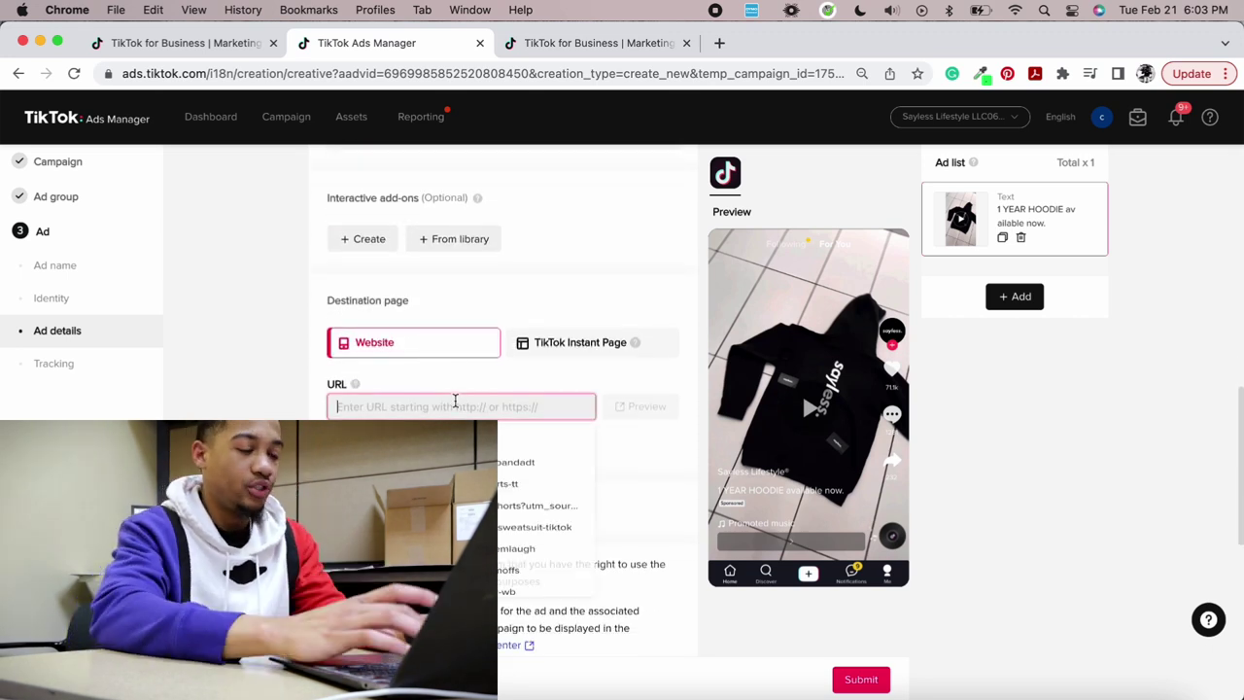
{"action": "type", "text": "sayless"}
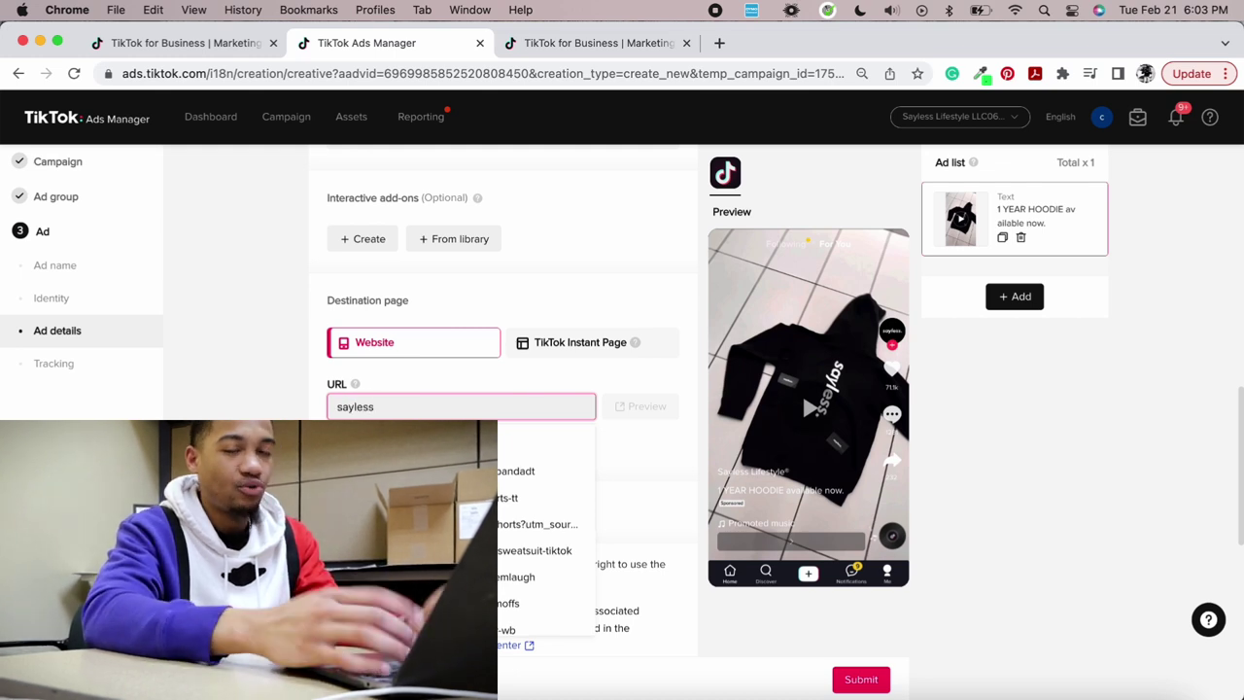
{"action": "type", "text": "lifesty"}
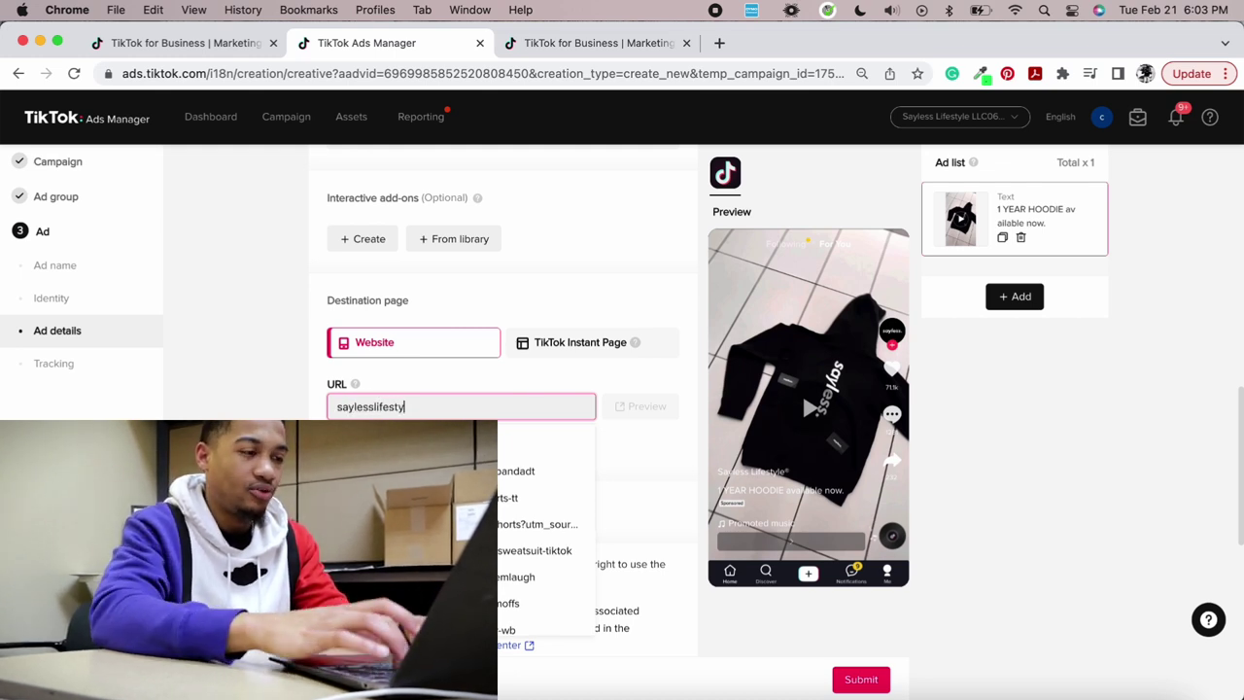
{"action": "type", "text": "le.com/collections/all"}
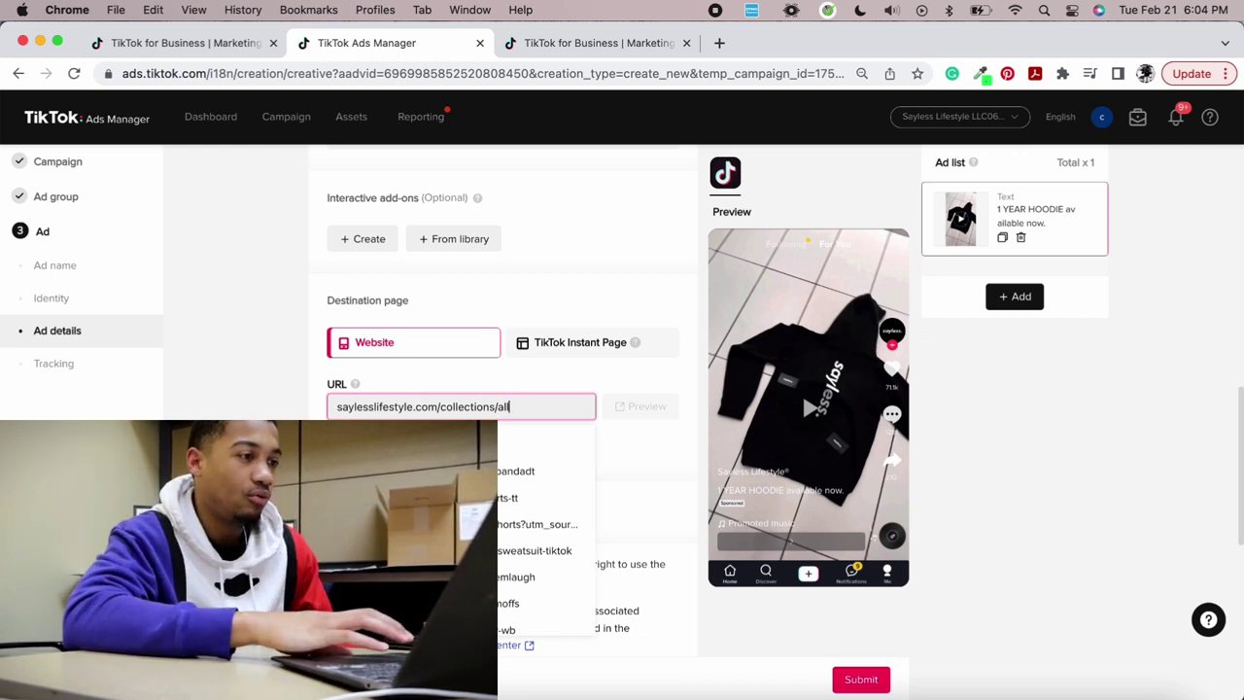
{"action": "key", "text": "Tab"}
{"action": "left_click", "coordinate": [333, 400]}
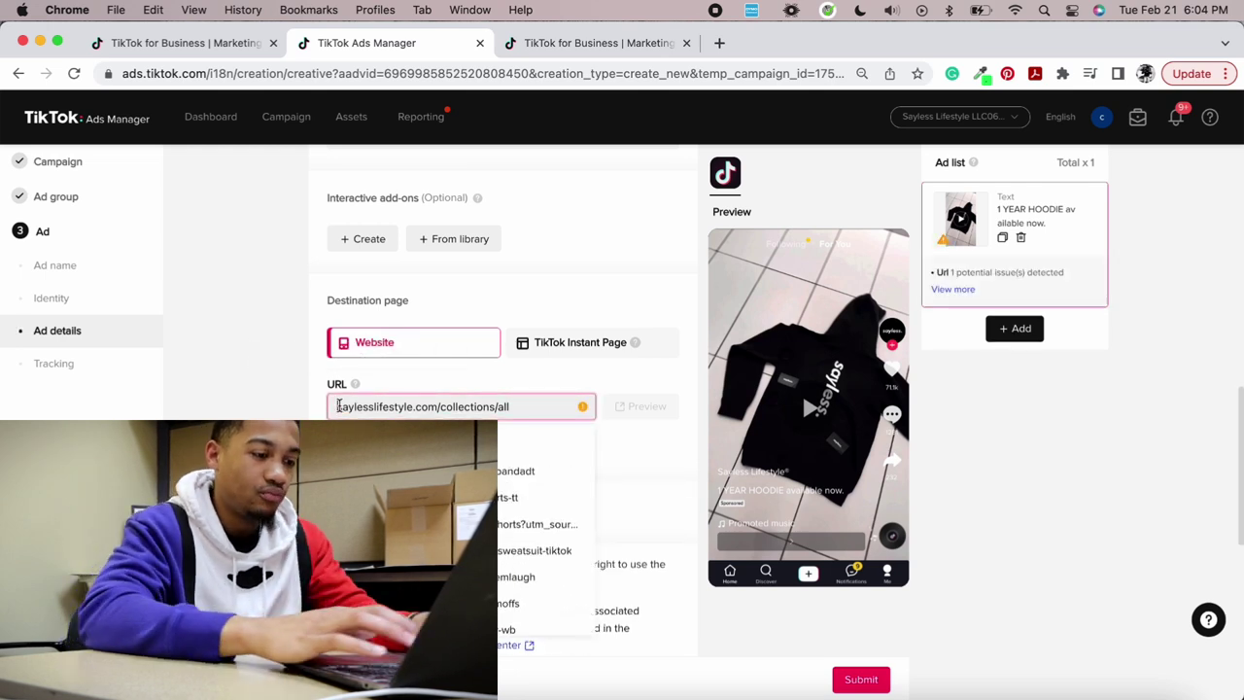
{"action": "type", "text": "https://"}
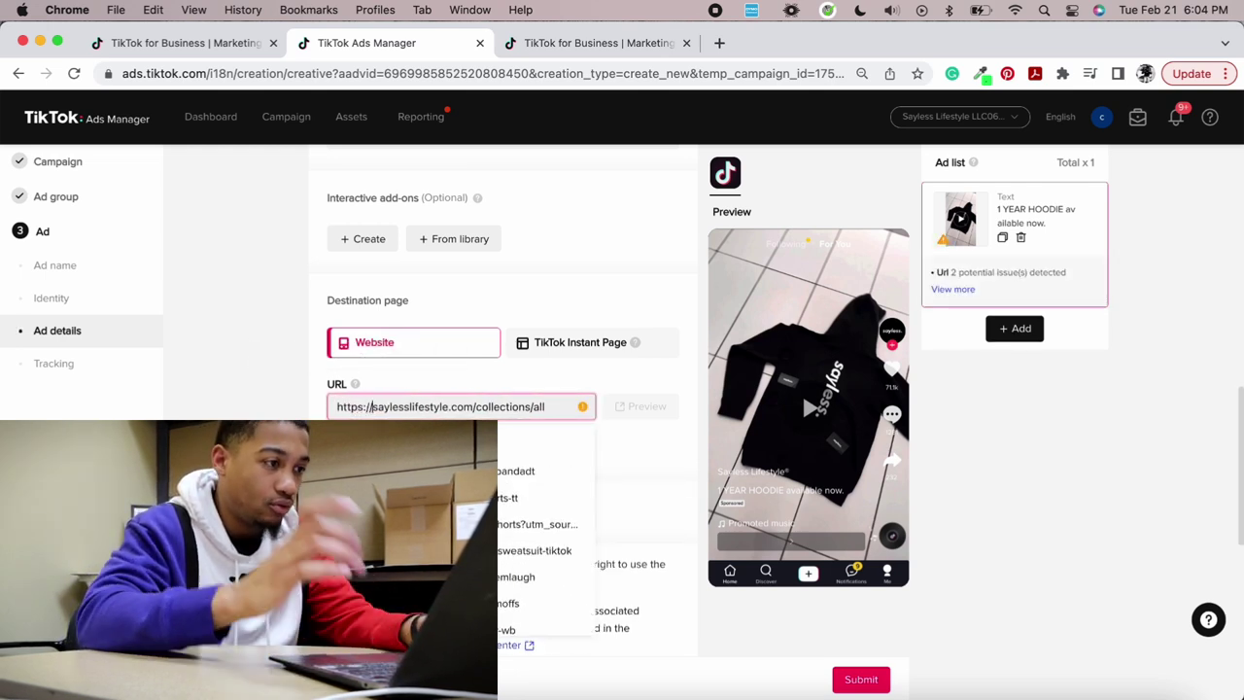
{"action": "key", "text": "Tab"}
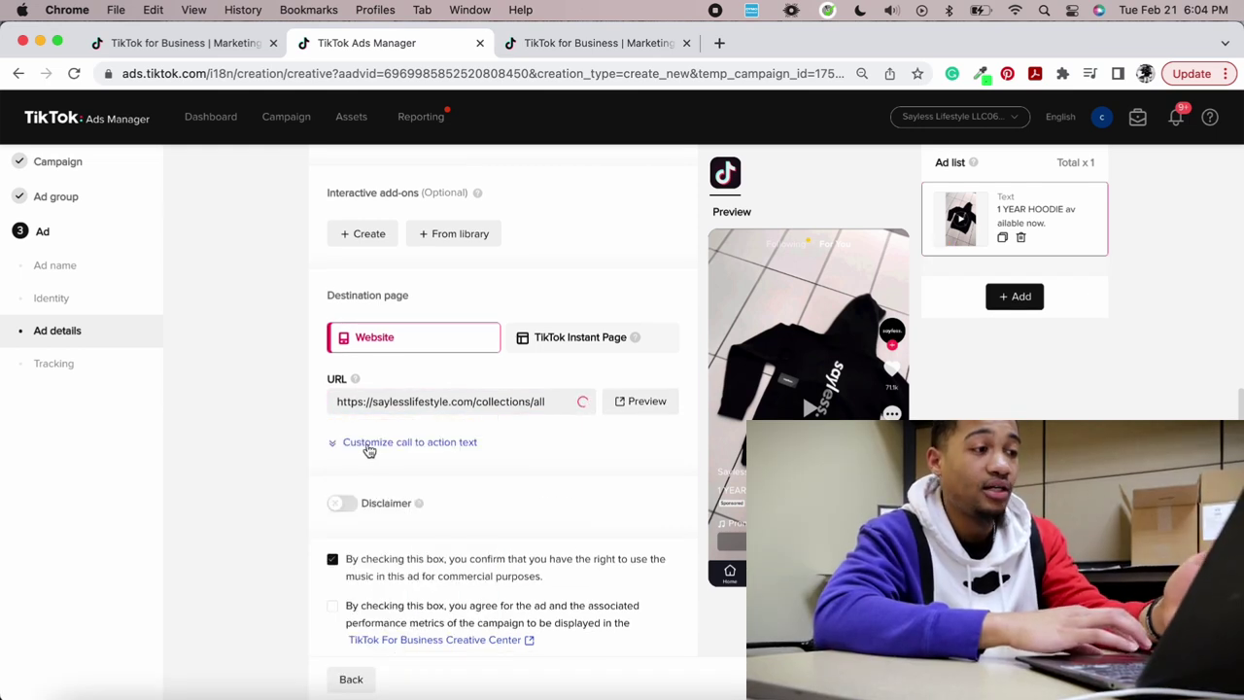
Customize the call to action text by choosing the Standard type with "Shop now".
{"action": "left_click", "coordinate": [369, 445]}
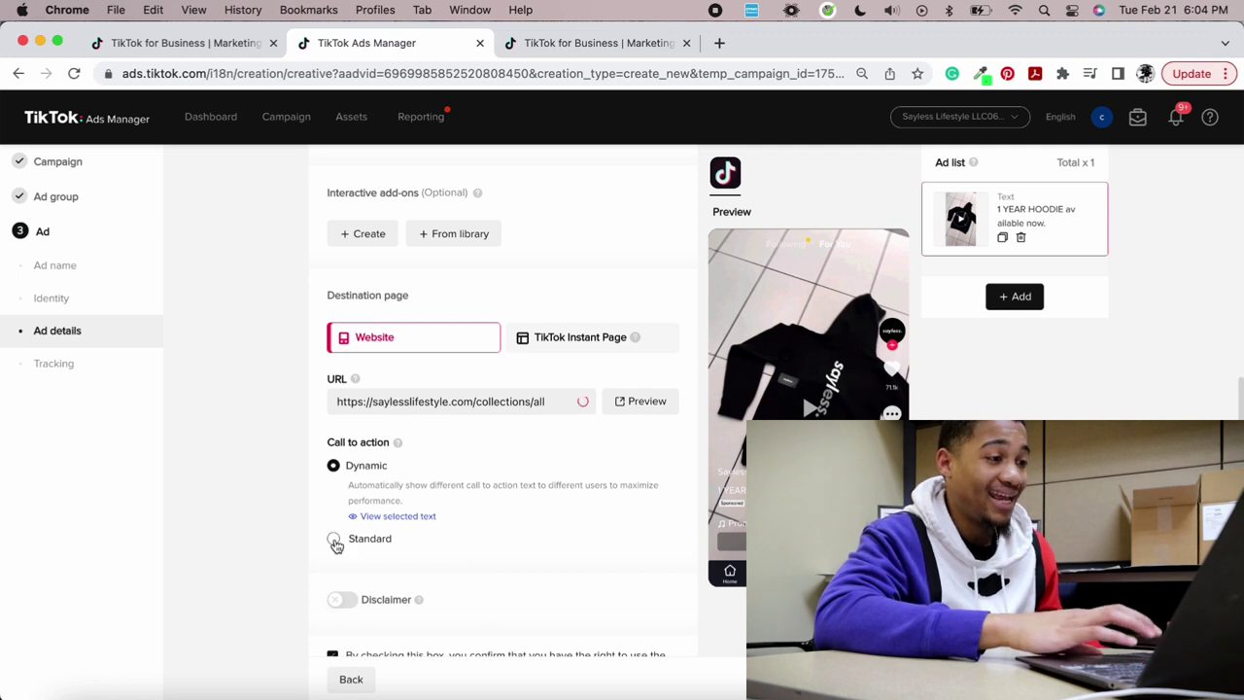
{"action": "left_click", "coordinate": [466, 527]}
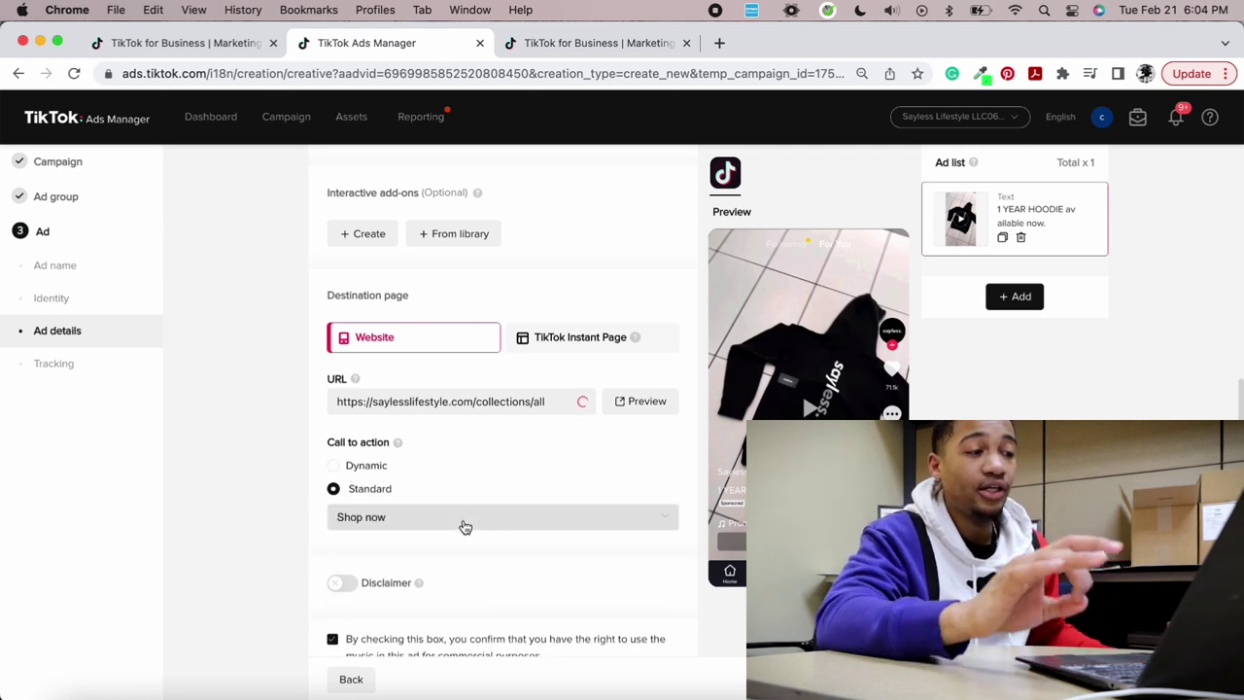
{"action": "left_click", "coordinate": [466, 527]}
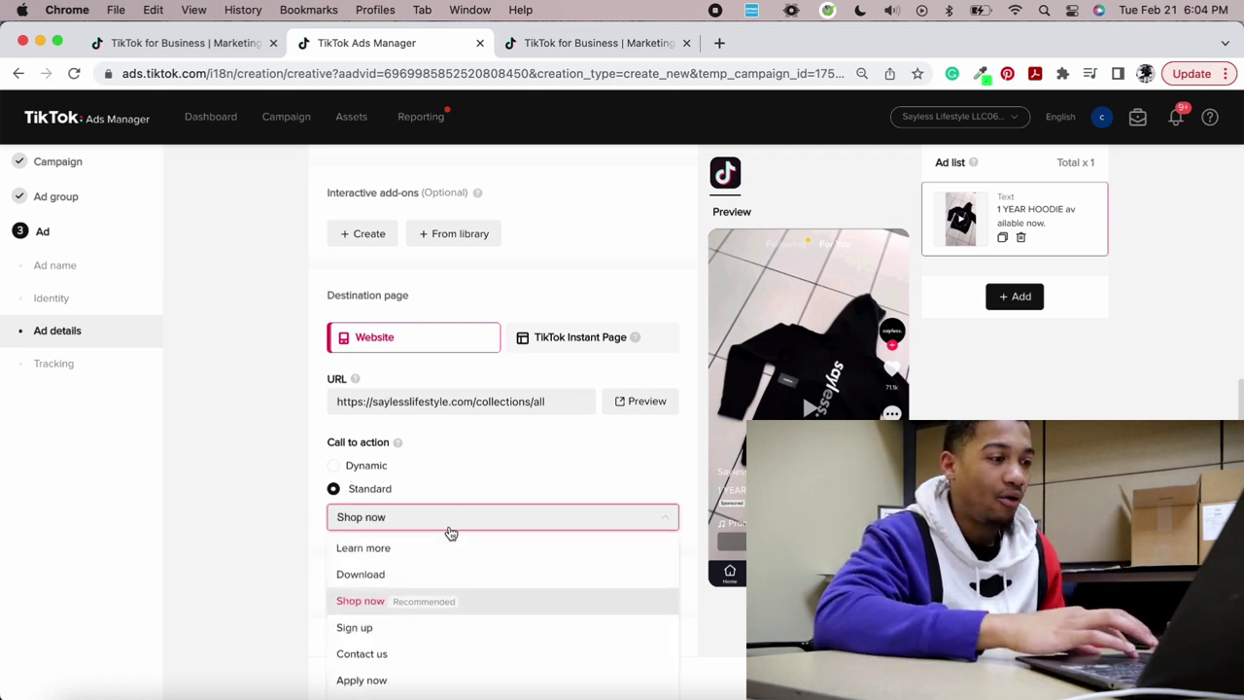
{"action": "scroll", "coordinate": [437, 588], "scroll_direction": "down", "scroll_amount": 2}
{"action": "scroll", "coordinate": [428, 590], "scroll_direction": "up", "scroll_amount": 2}
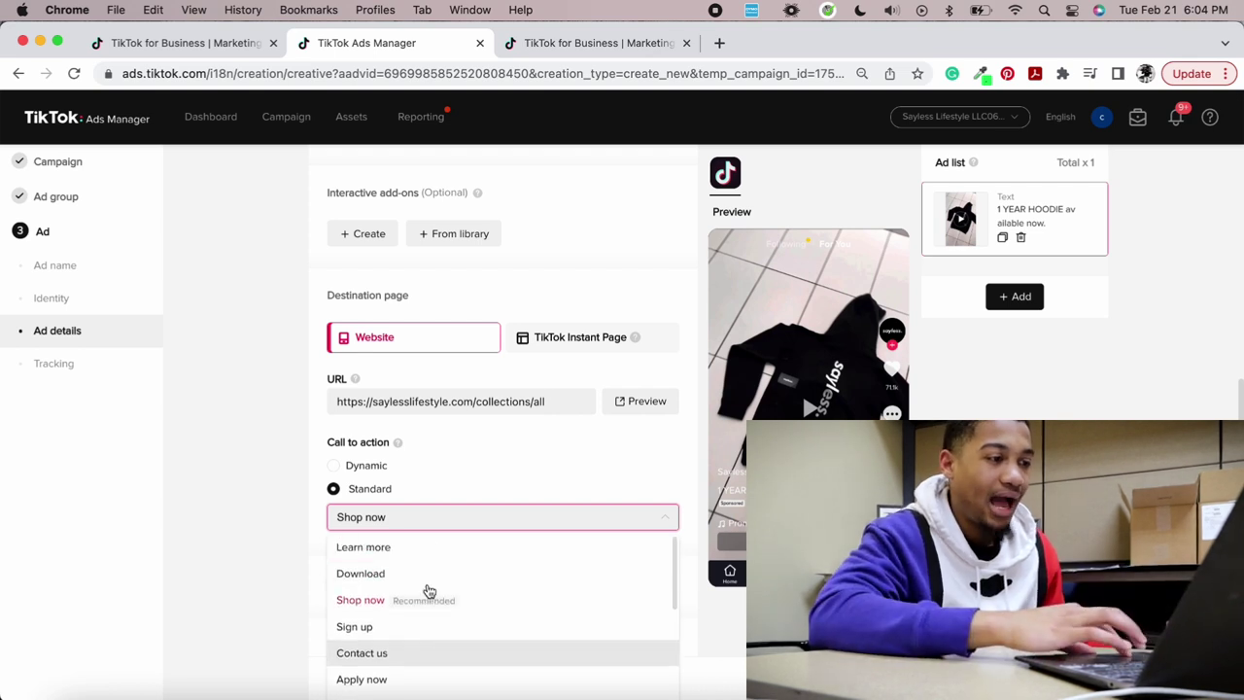
{"action": "left_click", "coordinate": [322, 575]}
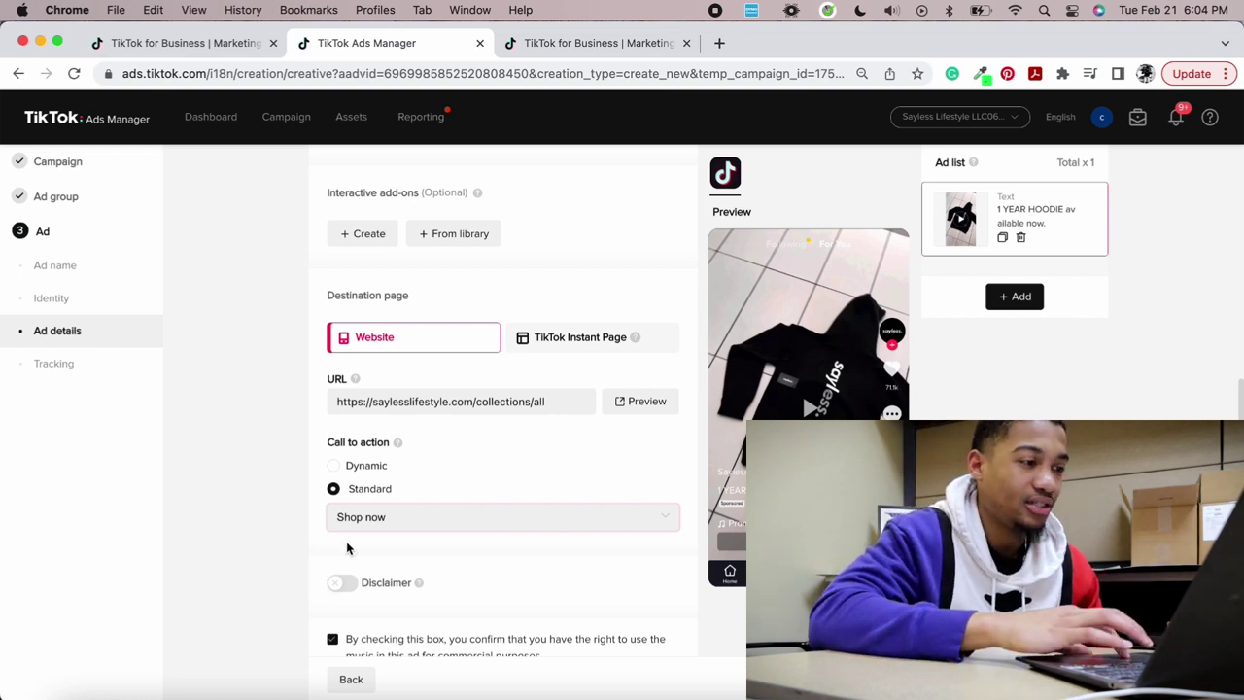
{"action": "left_click", "coordinate": [385, 526]}
{"action": "scroll", "coordinate": [402, 589], "scroll_direction": "down", "scroll_amount": 2}
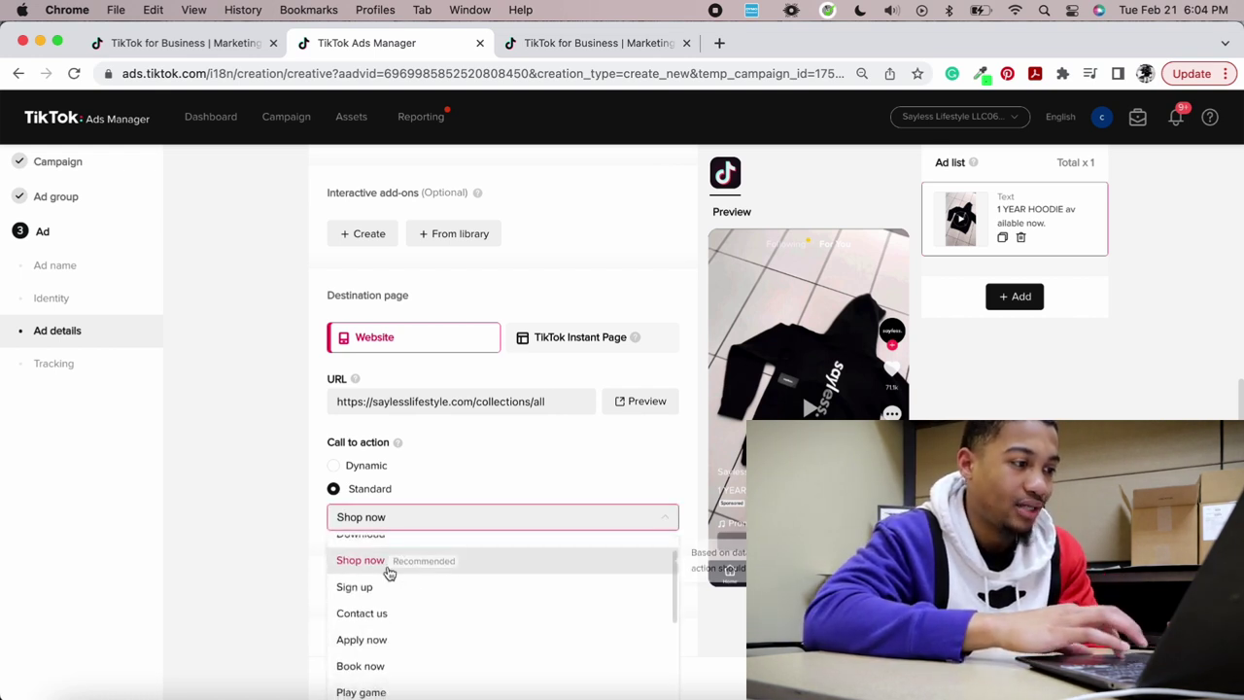
From the ad's website events tracking, open the pixel creation page in Events Manager, view it and return to the ad setup.
{"action": "left_click", "coordinate": [53, 363]}
{"action": "left_click", "coordinate": [542, 413]}
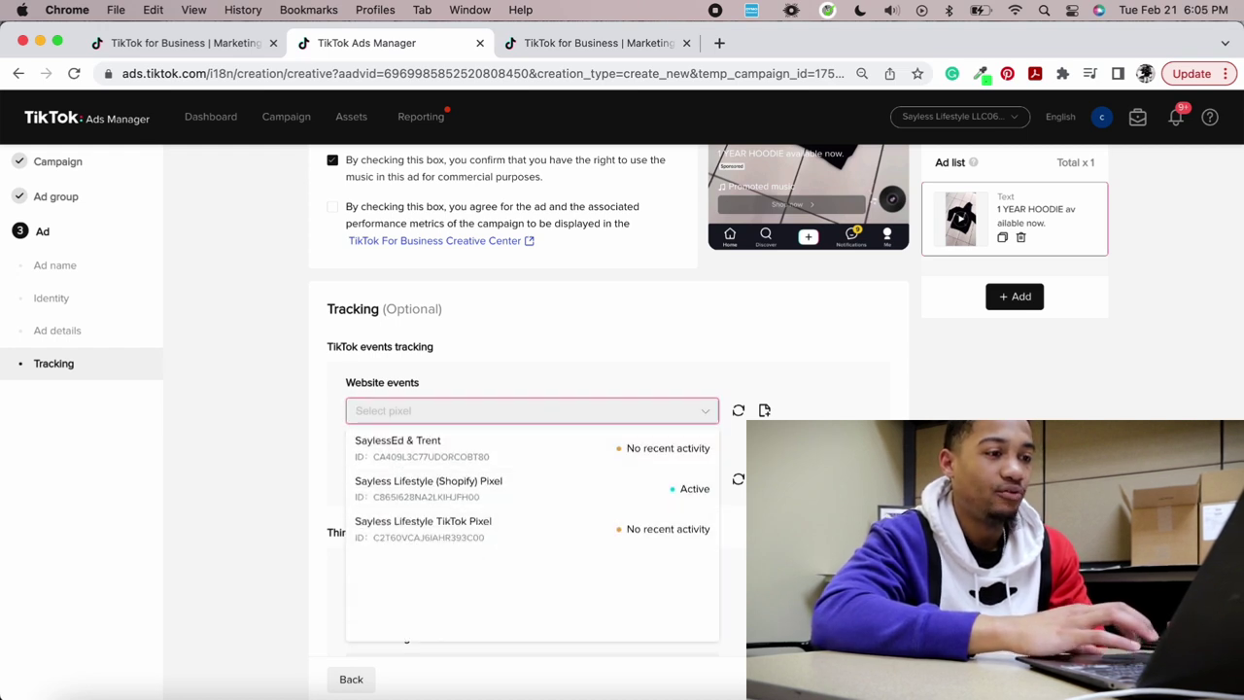
{"action": "left_click", "coordinate": [766, 412]}
{"action": "left_click", "coordinate": [766, 412]}
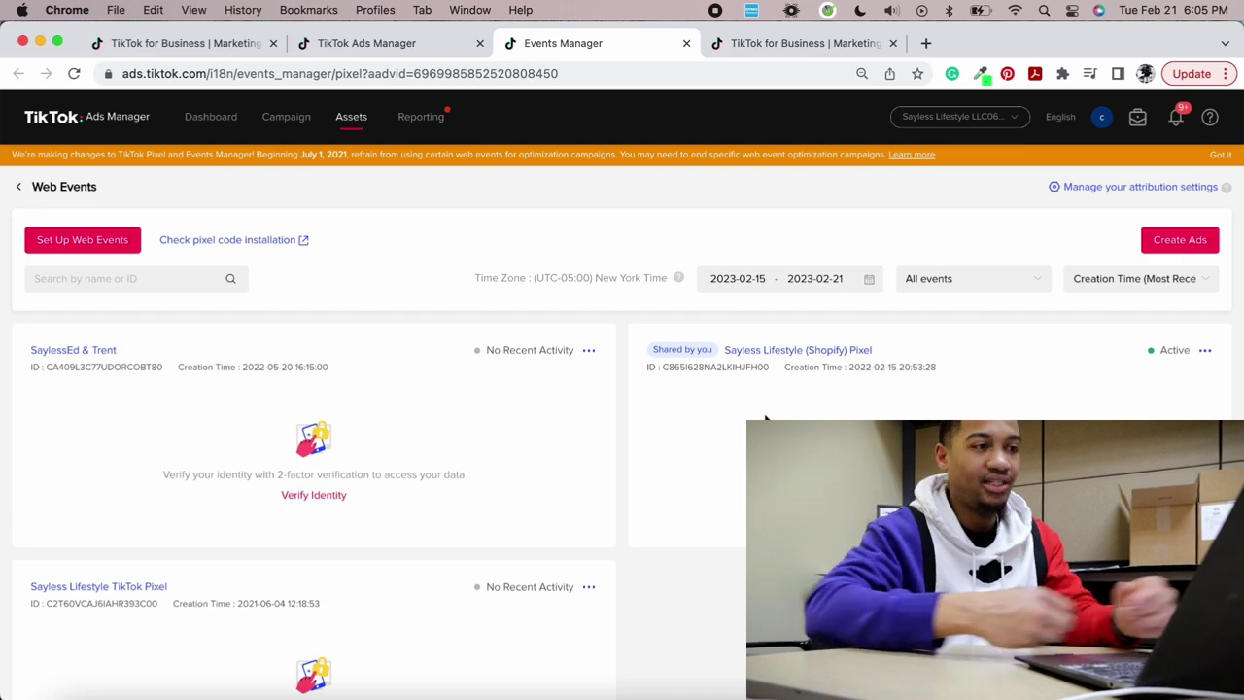
{"action": "left_click", "coordinate": [401, 52]}
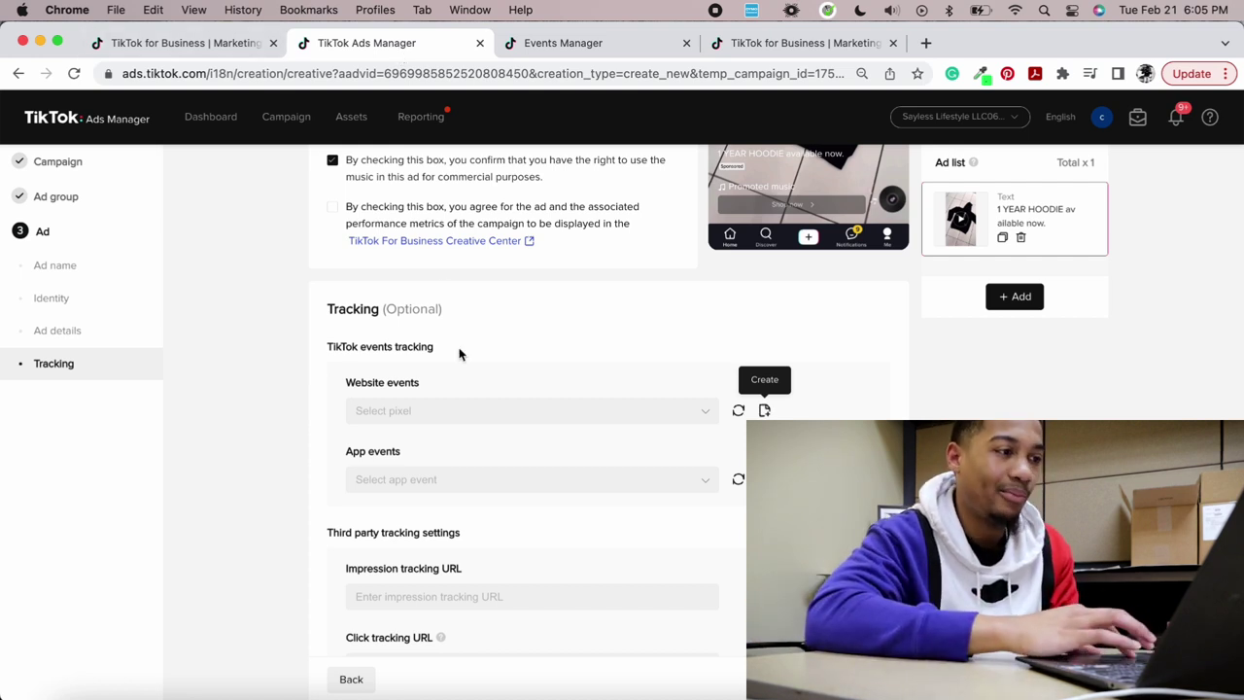
Select the Sayless Lifestyle (Shopify) Pixel for the ad's website events tracking.
{"action": "left_click", "coordinate": [476, 413]}
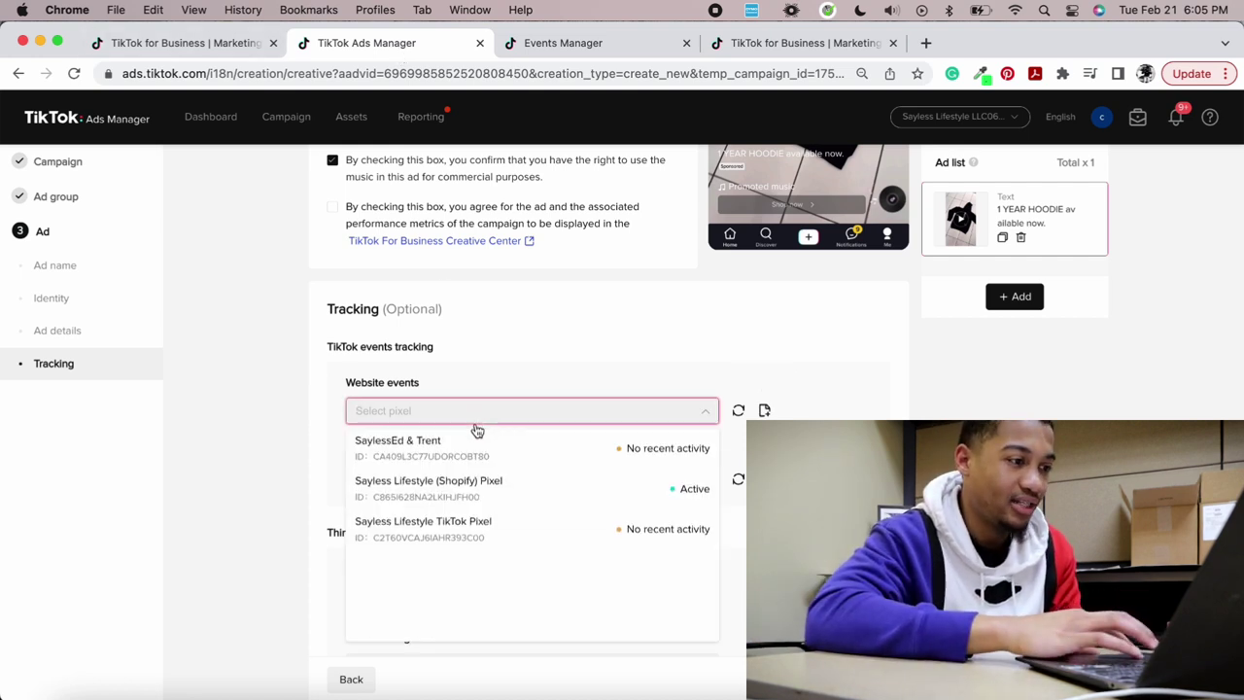
{"action": "left_click", "coordinate": [477, 486]}
{"action": "scroll", "coordinate": [530, 330], "scroll_direction": "down", "scroll_amount": 3}
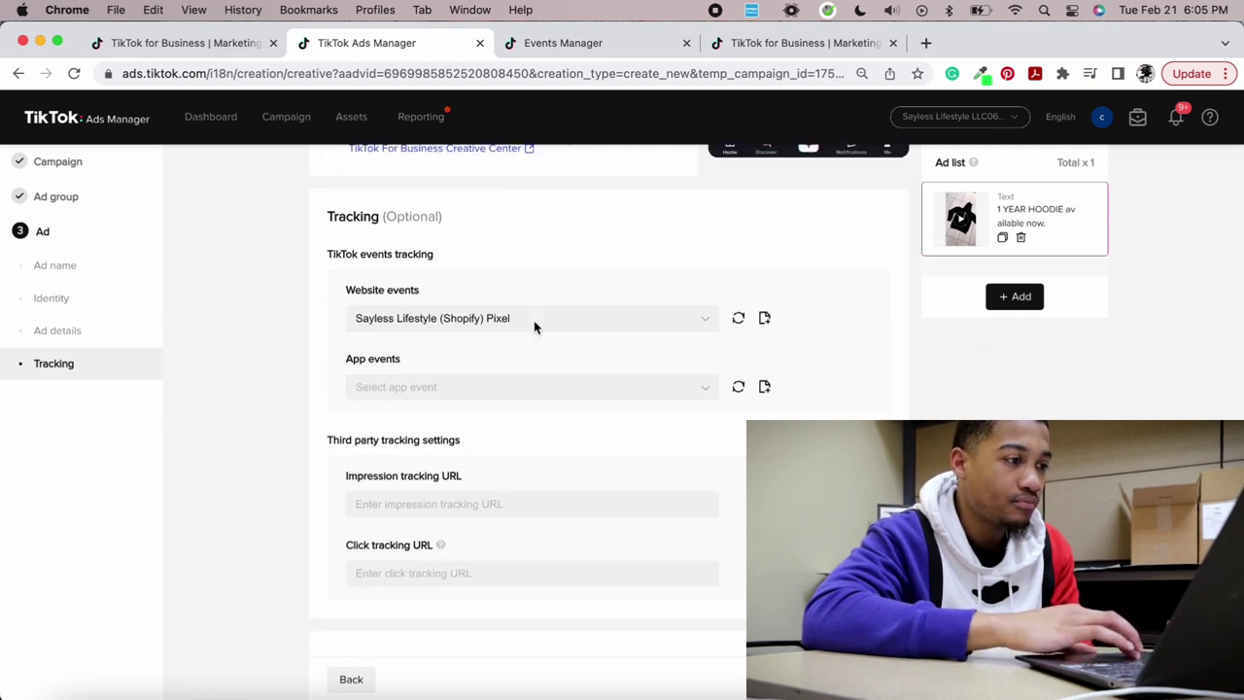